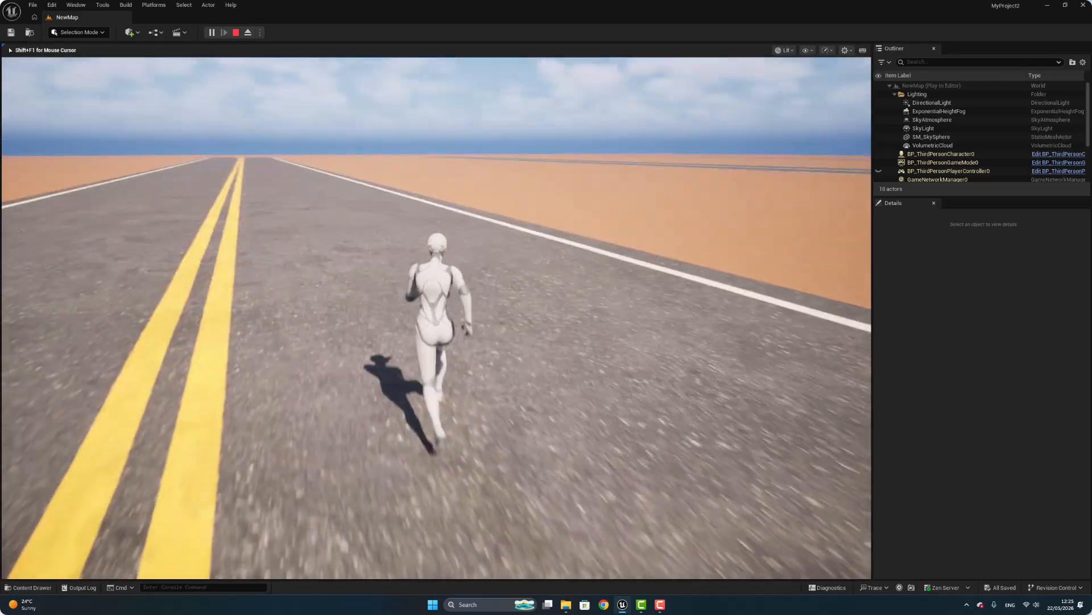
# Run the third-person character along the road in the play session, and end the session.
pyautogui.press('w')
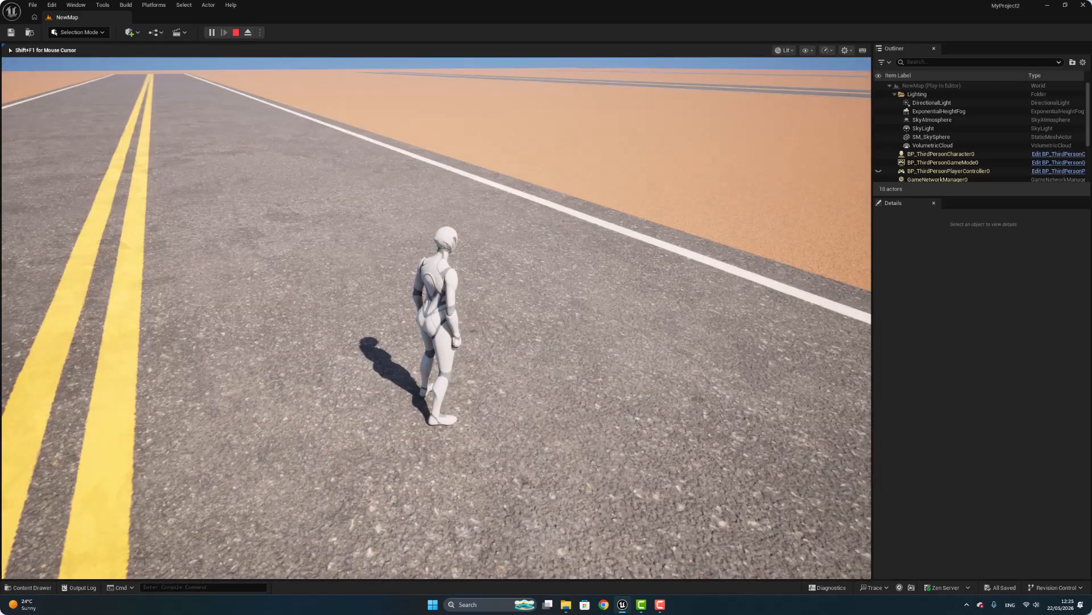
pyautogui.press('Escape')
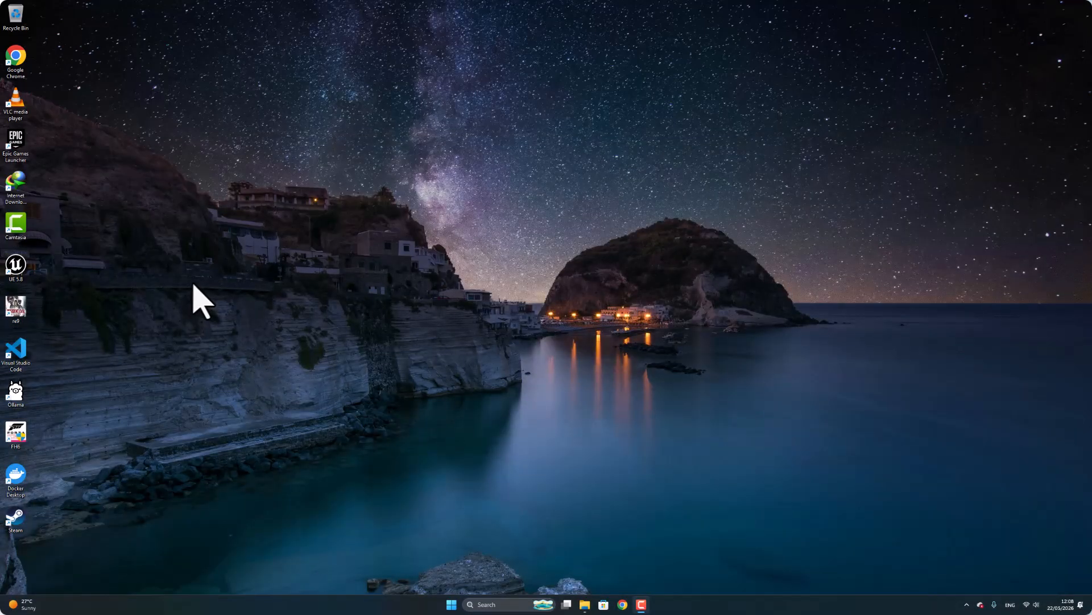
# Launch Unreal Engine 5.8 and create a new games project from the Third Person template.
pyautogui.doubleClick(17, 270)
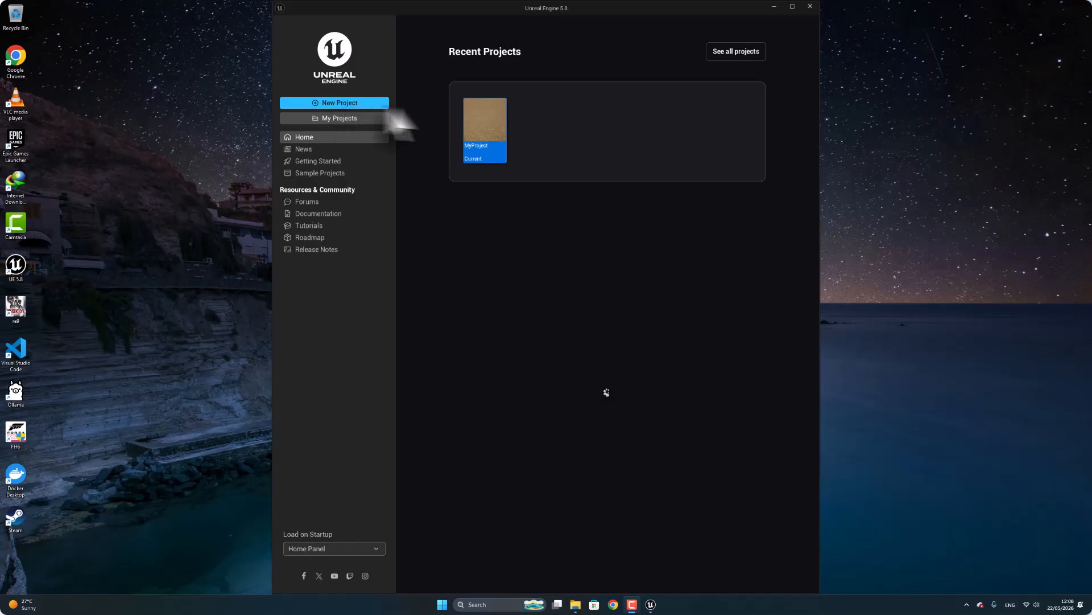
pyautogui.click(330, 103)
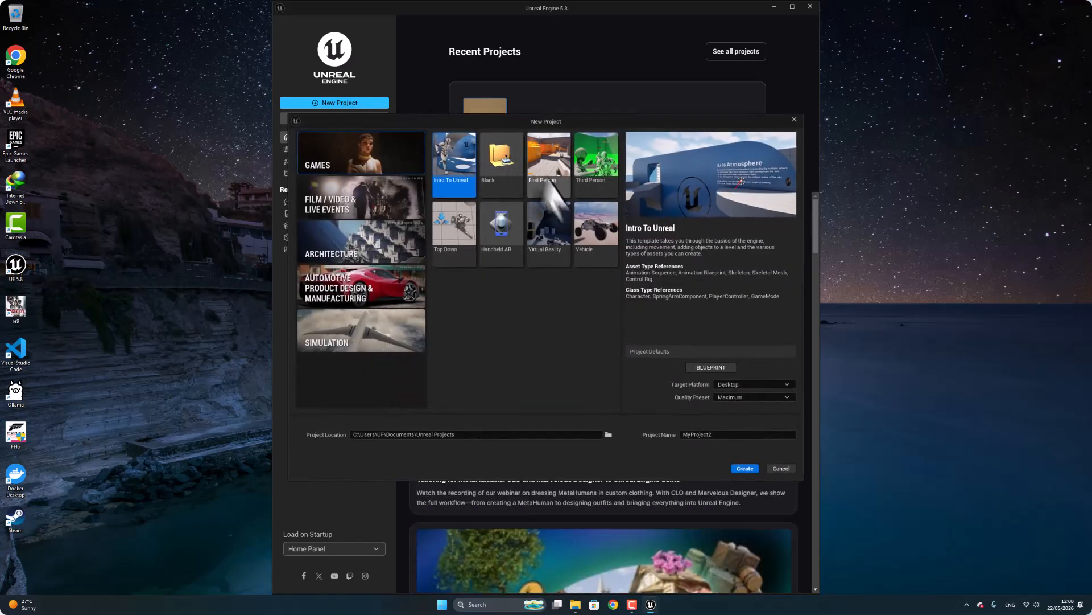
pyautogui.click(597, 182)
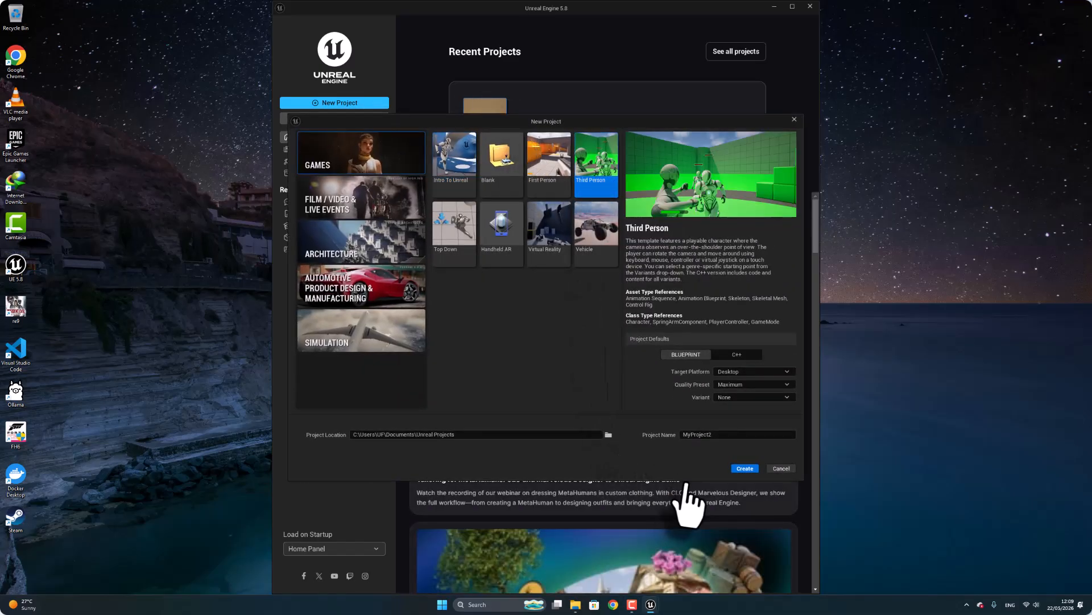
pyautogui.click(750, 468)
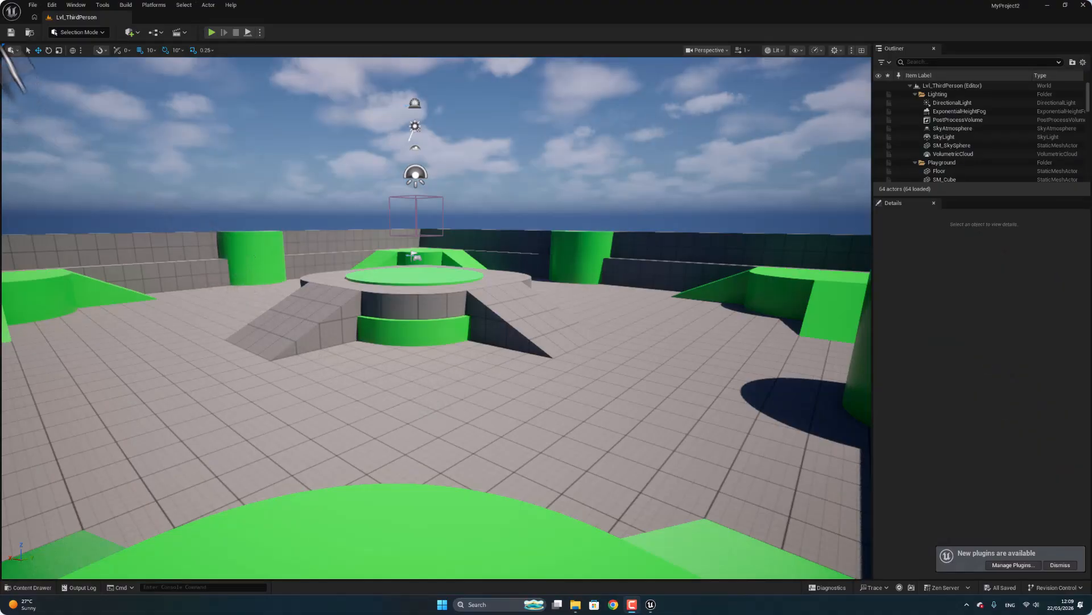
# Create a new level from the Basic template and delete its floor mesh.
pyautogui.click(33, 5)
pyautogui.click(100, 44)
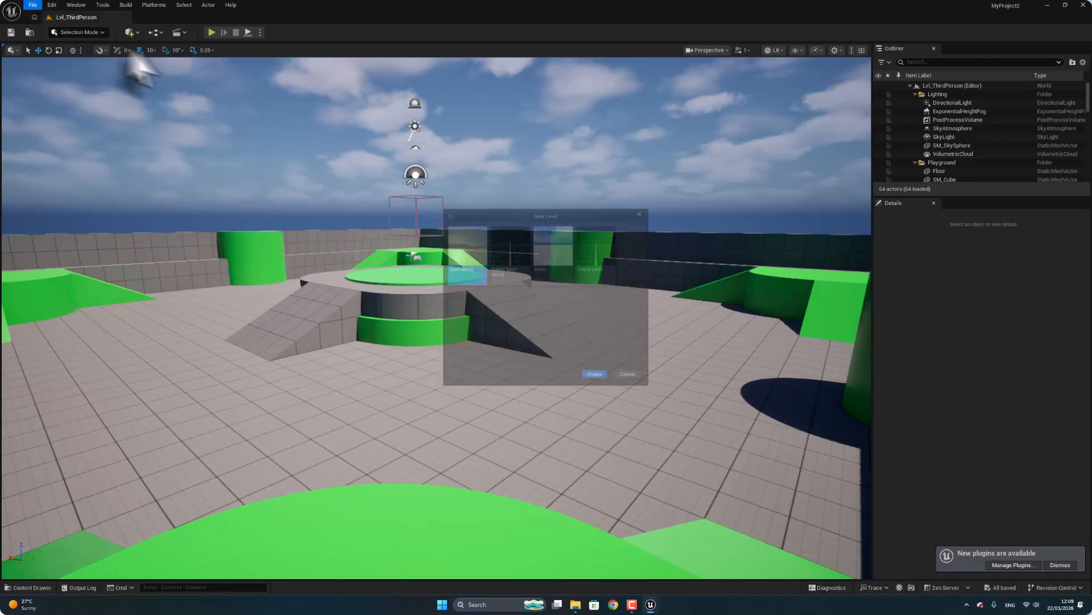
pyautogui.click(553, 251)
pyautogui.click(598, 382)
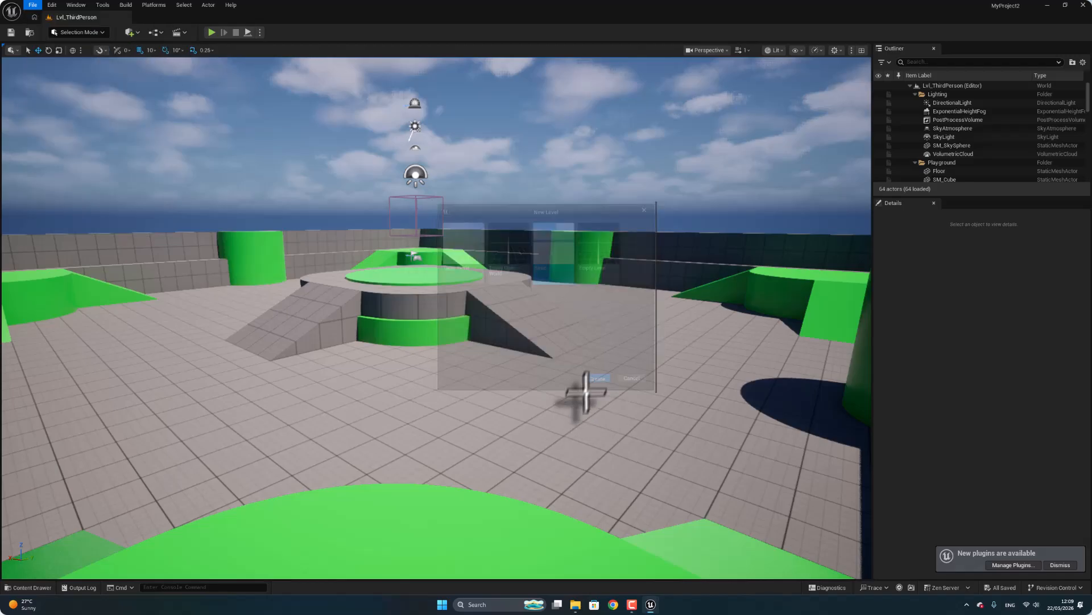
pyautogui.click(367, 455)
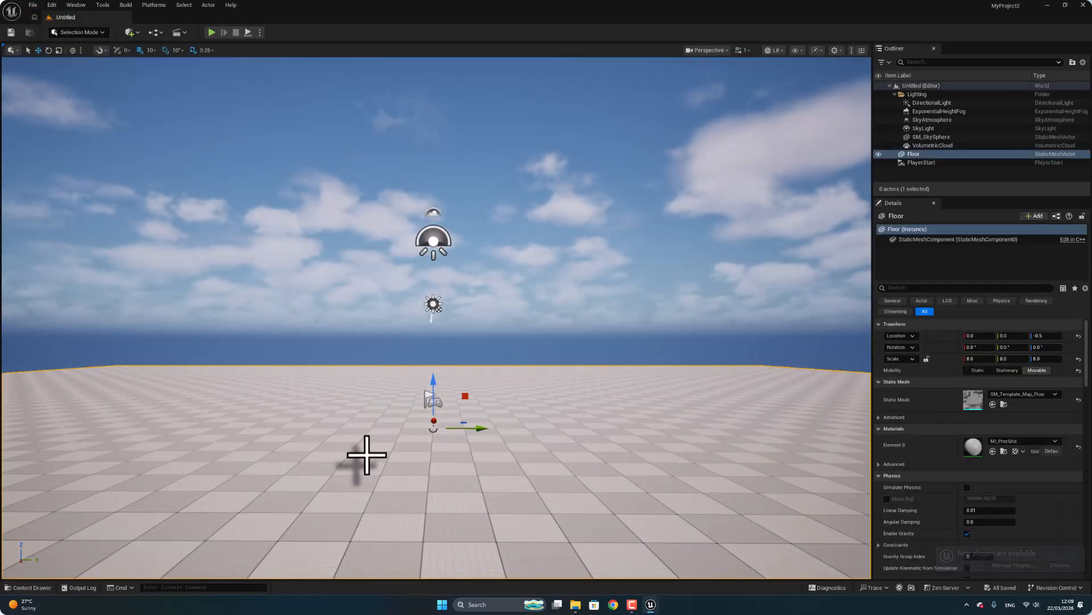
pyautogui.press('Delete')
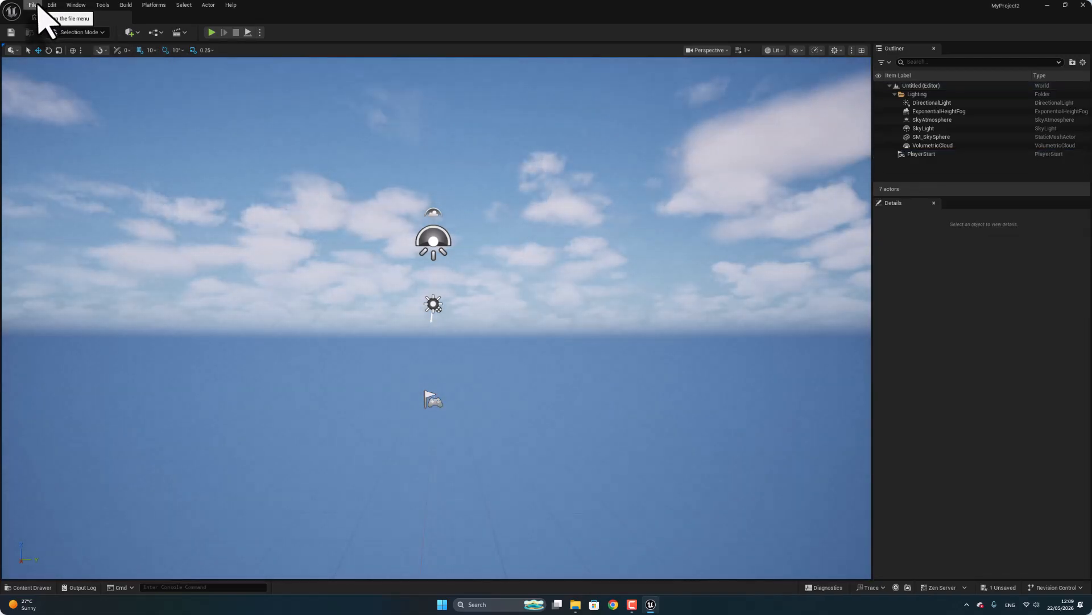
# Switch to Landscape mode and create a landscape with the default settings.
pyautogui.click(80, 31)
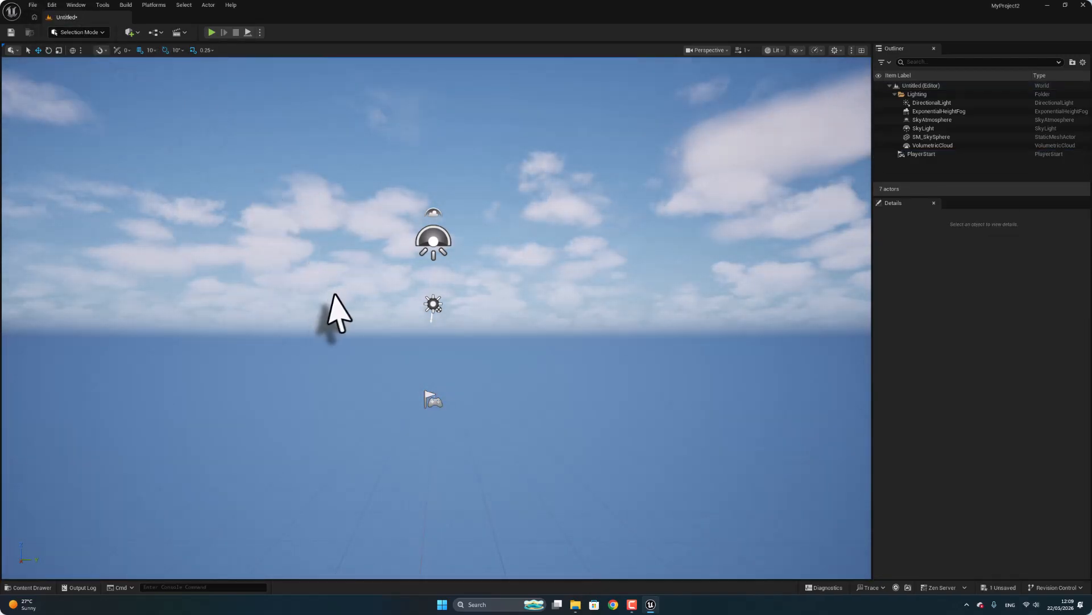
pyautogui.hotkey('shift', '2')
pyautogui.click(169, 273)
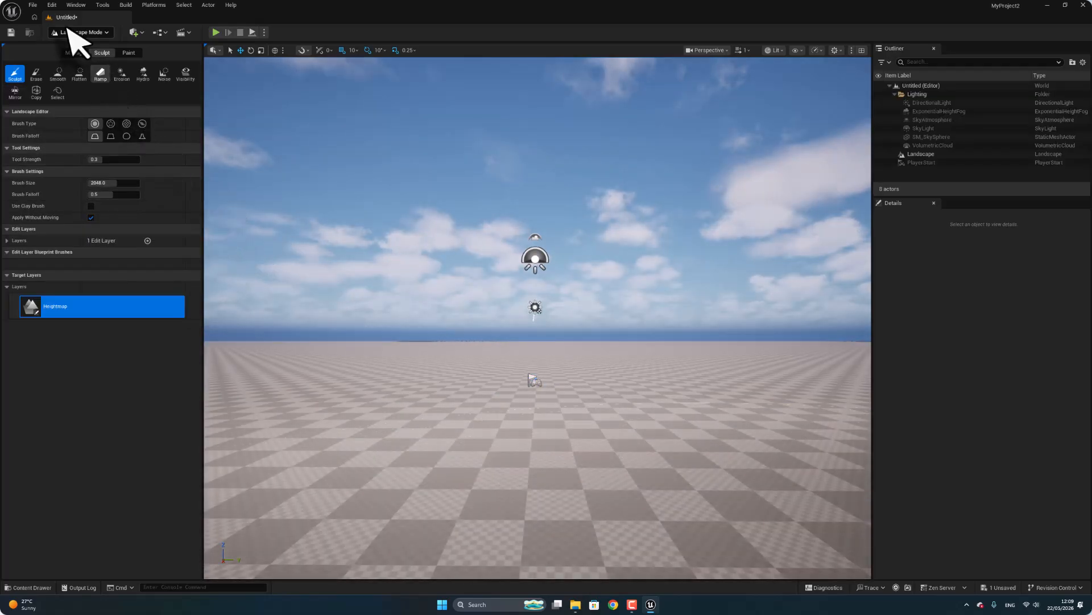
# Save the current level as NewMap in the Content folder.
pyautogui.click(33, 6)
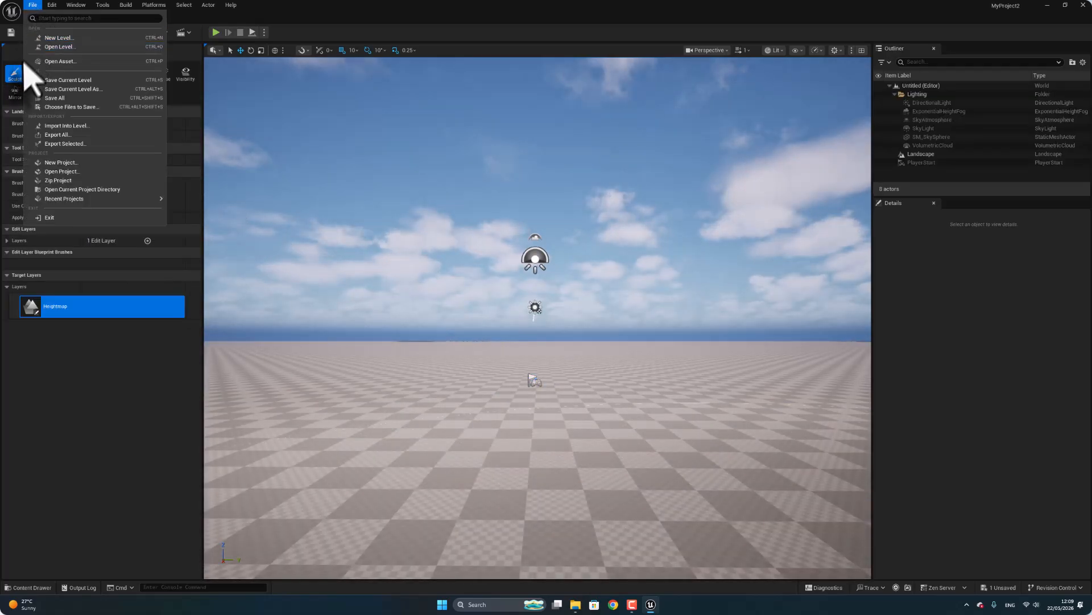
pyautogui.click(90, 81)
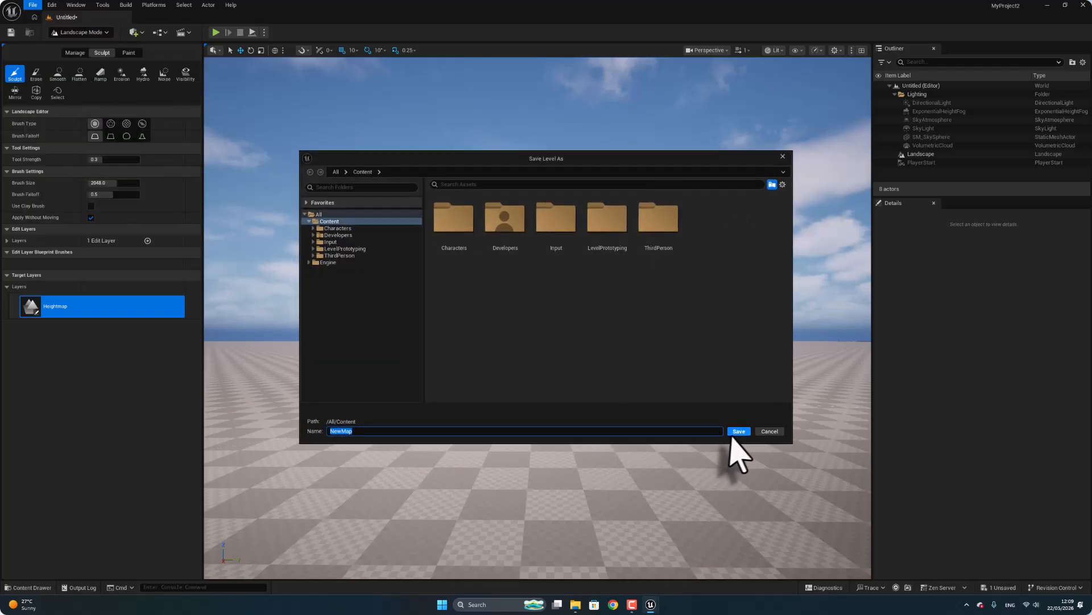
pyautogui.click(738, 431)
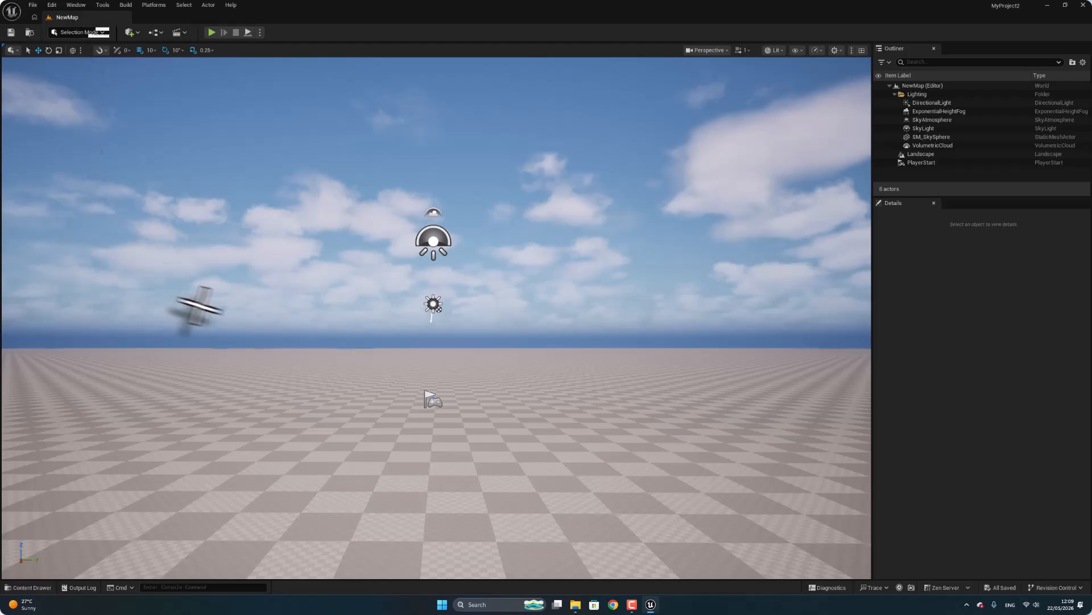
# Search the Fab asset library for "american road" and restrict the results to free products.
pyautogui.moveTo(273, 279); pyautogui.dragTo(256, 317, button='right')
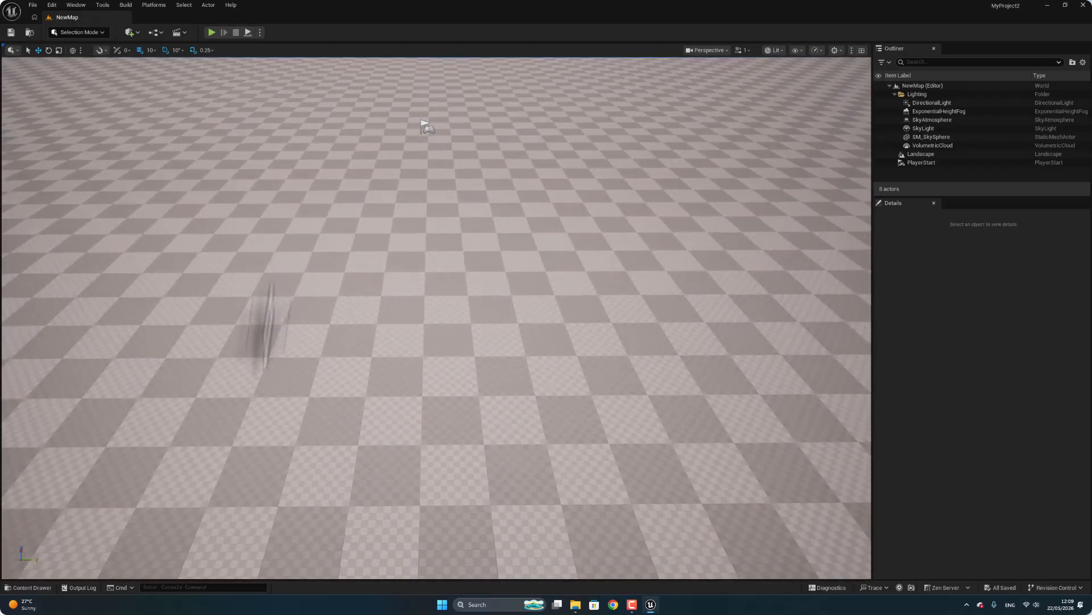
pyautogui.click(27, 589)
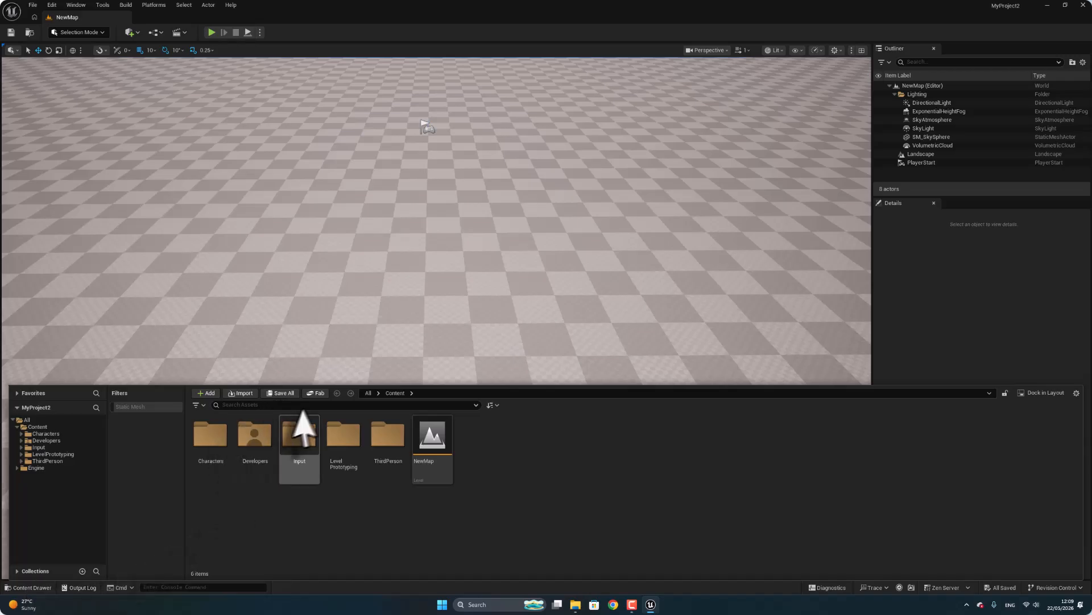
pyautogui.click(318, 392)
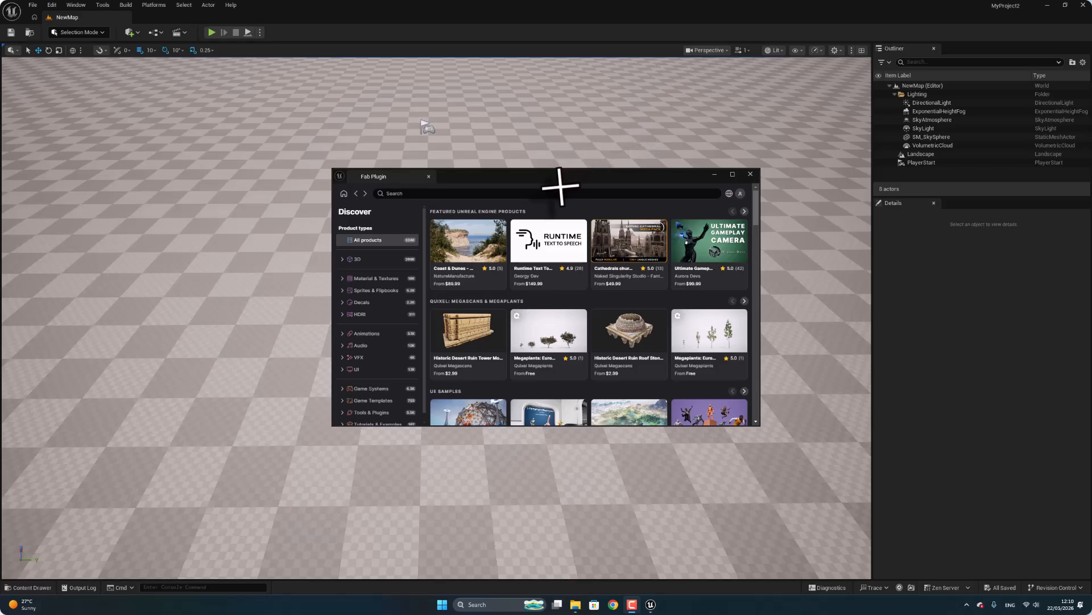
pyautogui.click(553, 193)
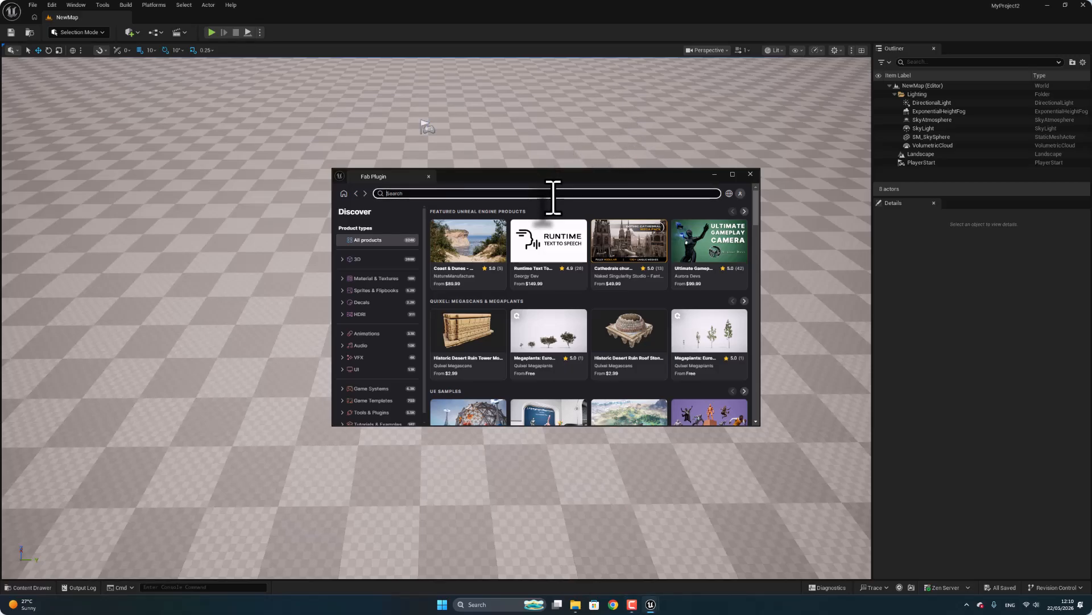
pyautogui.write('america')
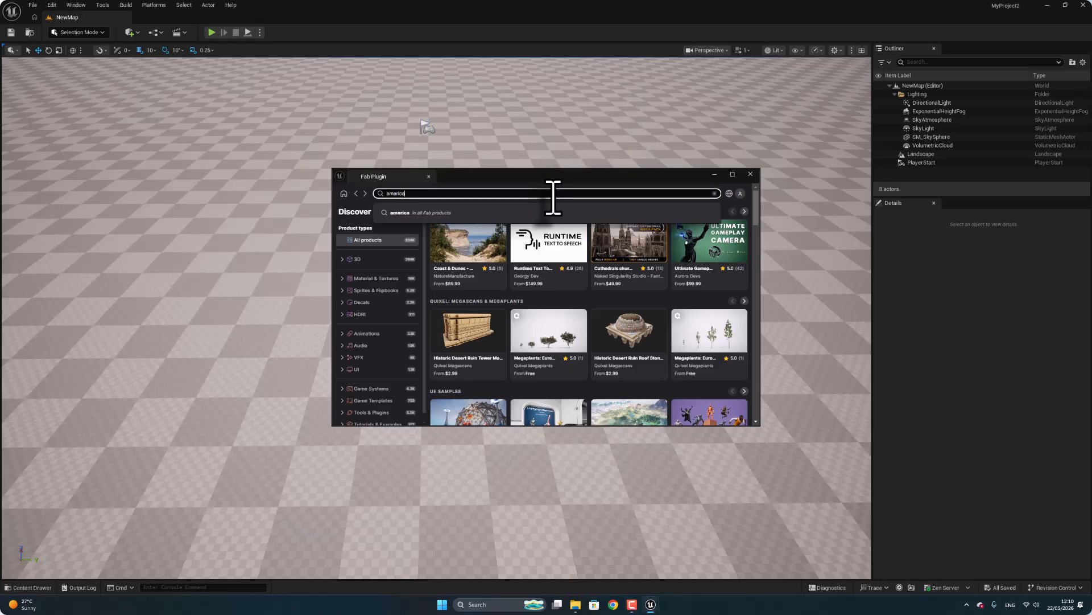
pyautogui.write('n road')
pyautogui.press('Return')
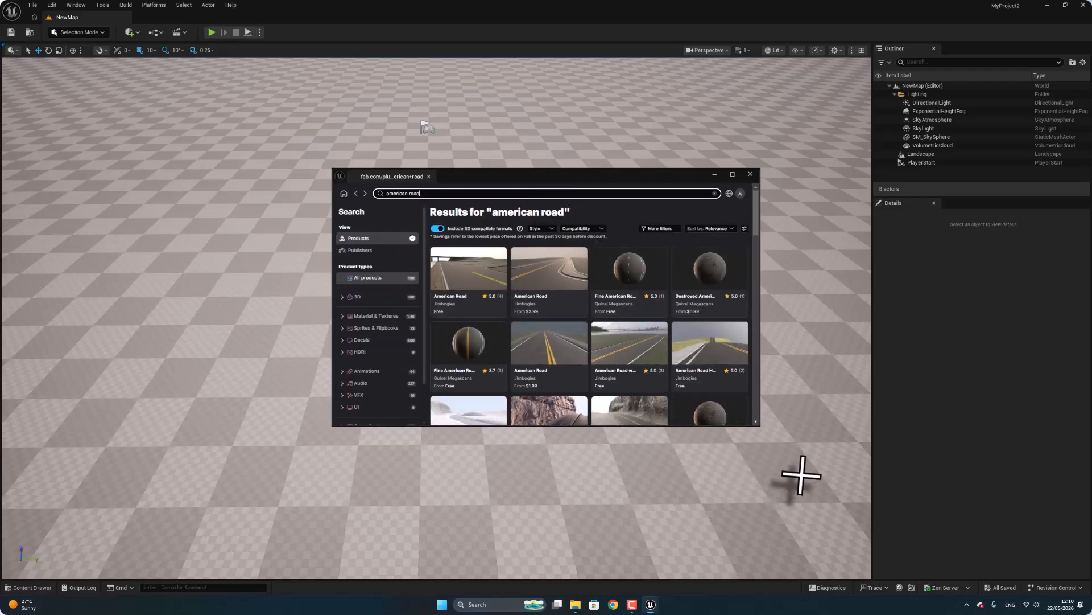
pyautogui.click(660, 228)
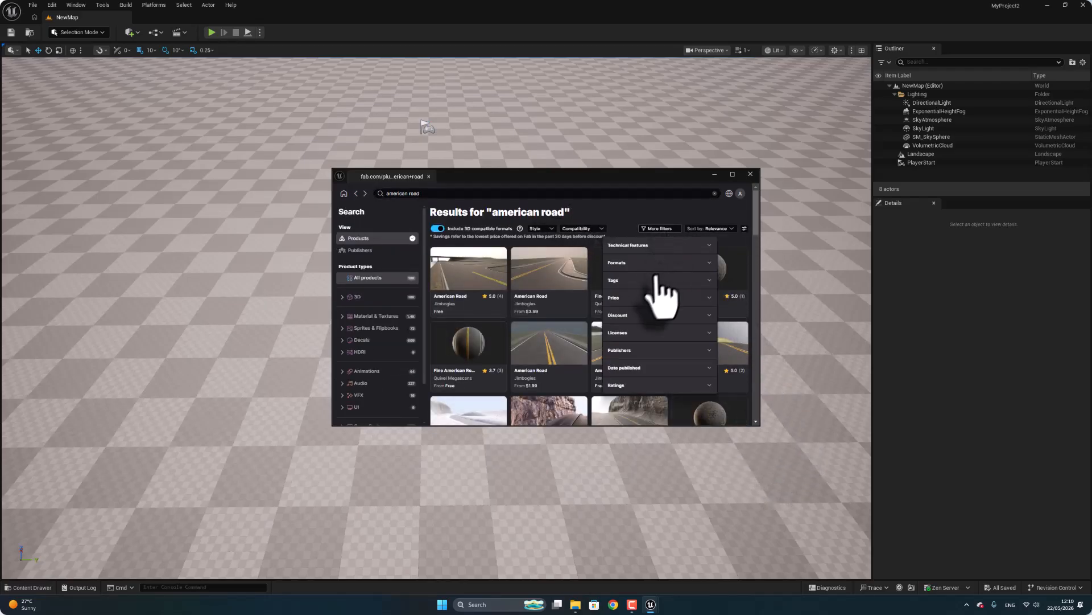
pyautogui.click(647, 298)
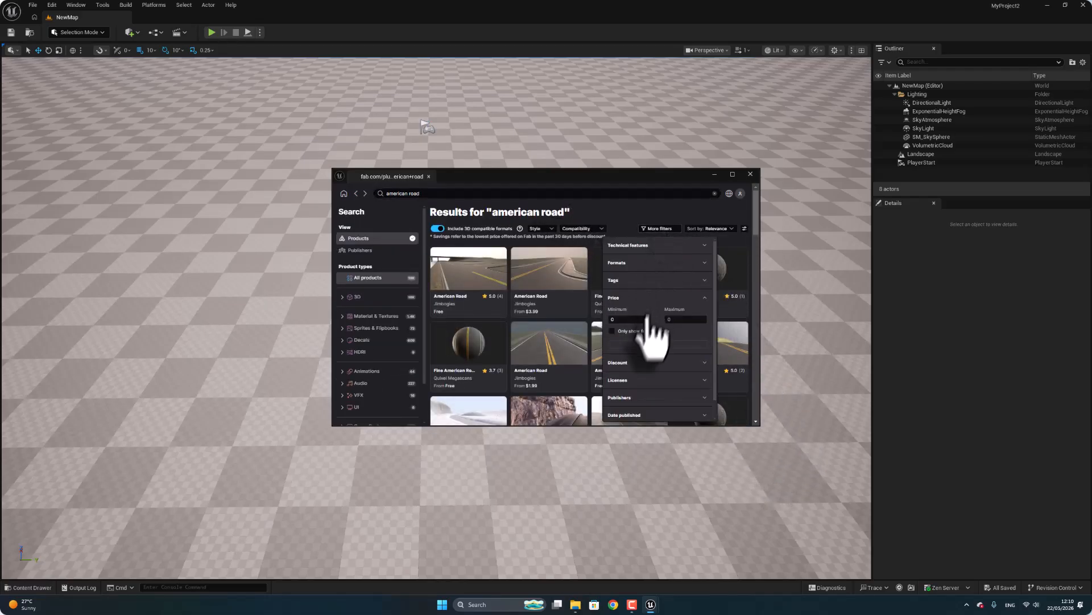
pyautogui.click(612, 331)
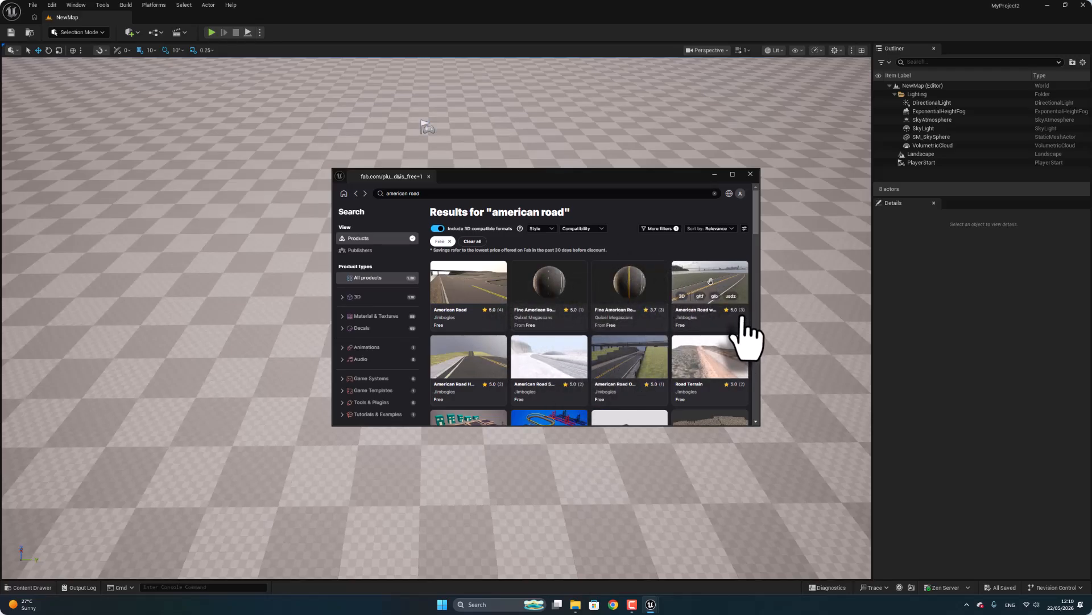
# Add the Fine American Road material to the project in Raw quality, accepting the Fab End User License Agreement.
pyautogui.click(647, 289)
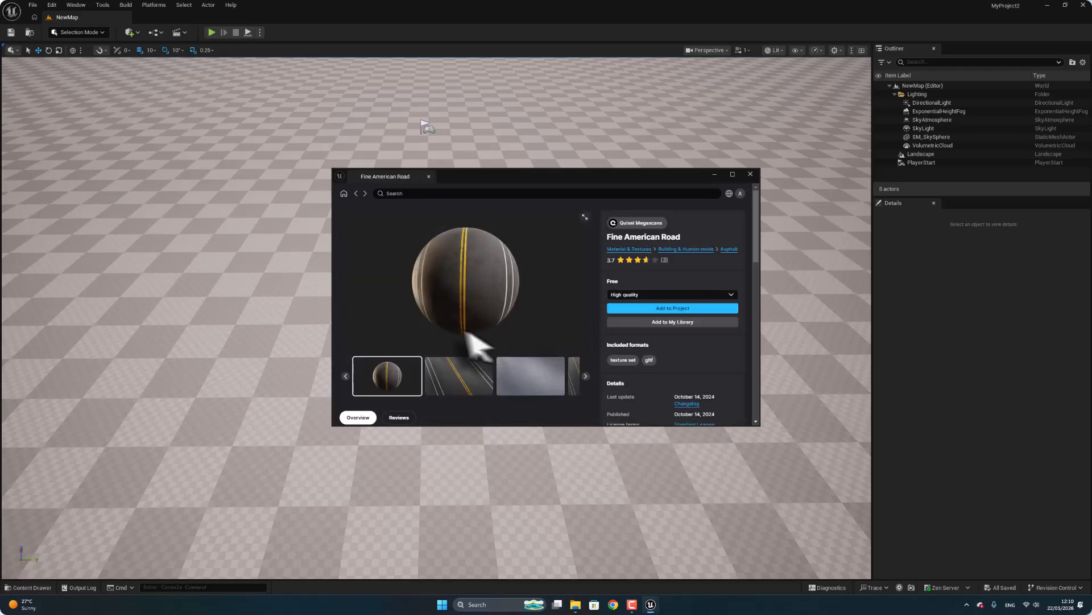
pyautogui.click(731, 295)
pyautogui.click(631, 311)
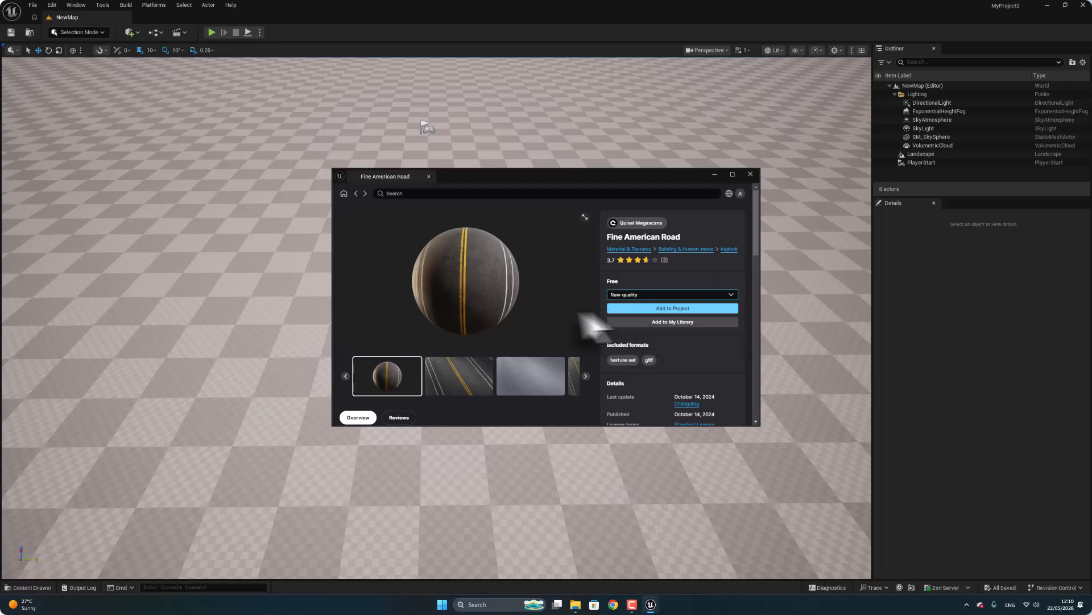
pyautogui.click(652, 308)
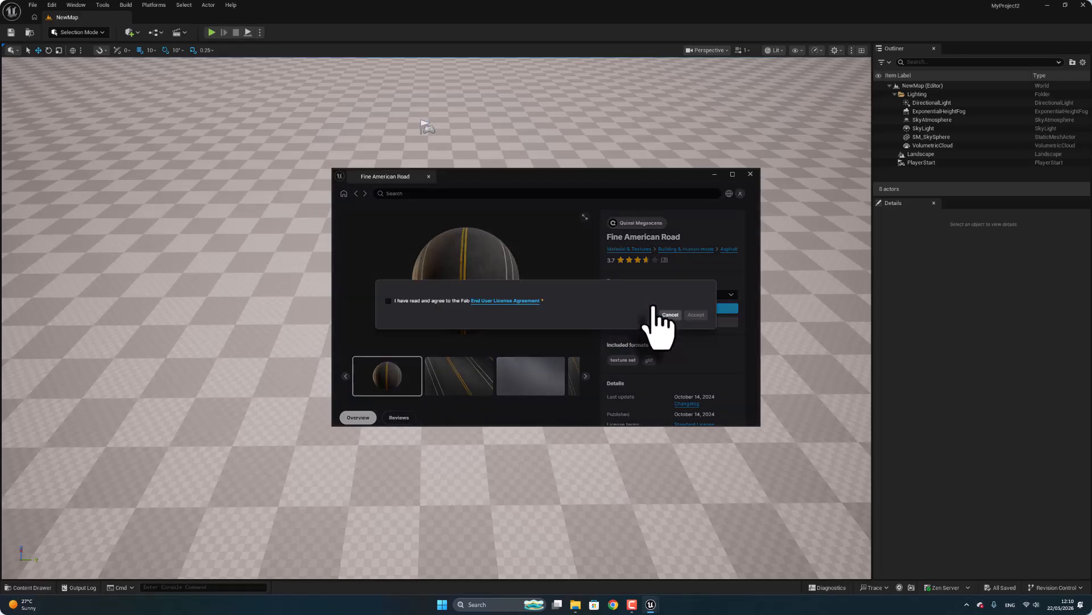
pyautogui.click(388, 389)
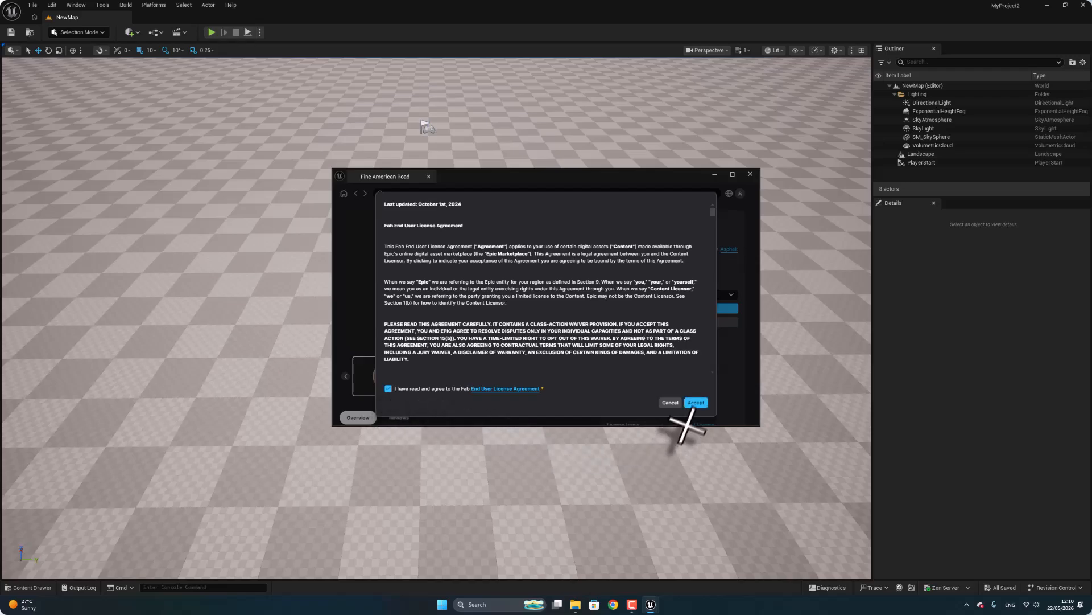
pyautogui.click(696, 403)
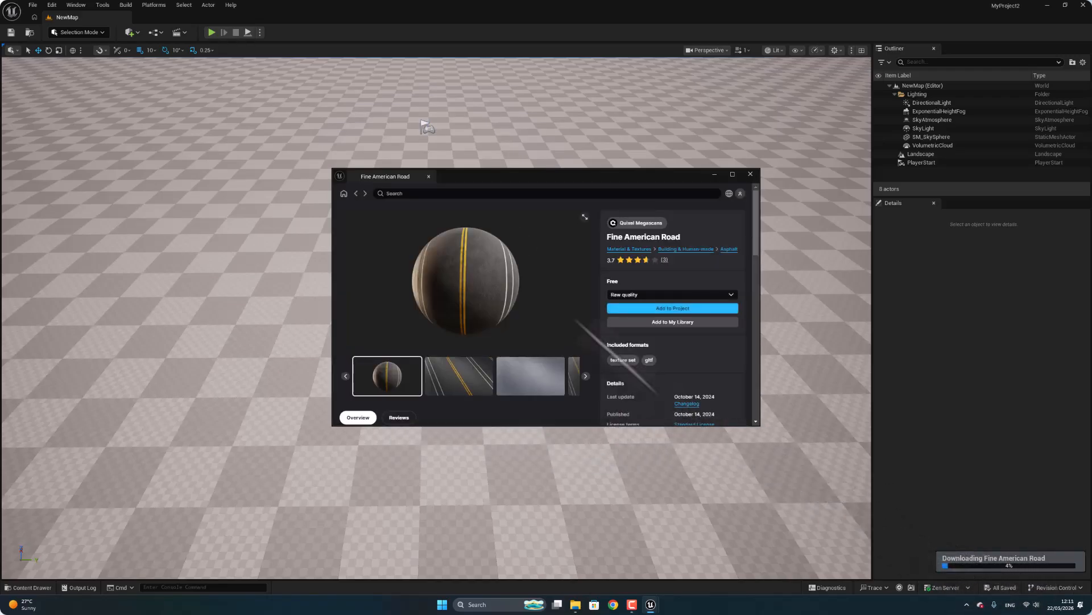
# Search Fab for "ground" and add the Gravel Ground material to the project in Raw quality.
pyautogui.click(355, 194)
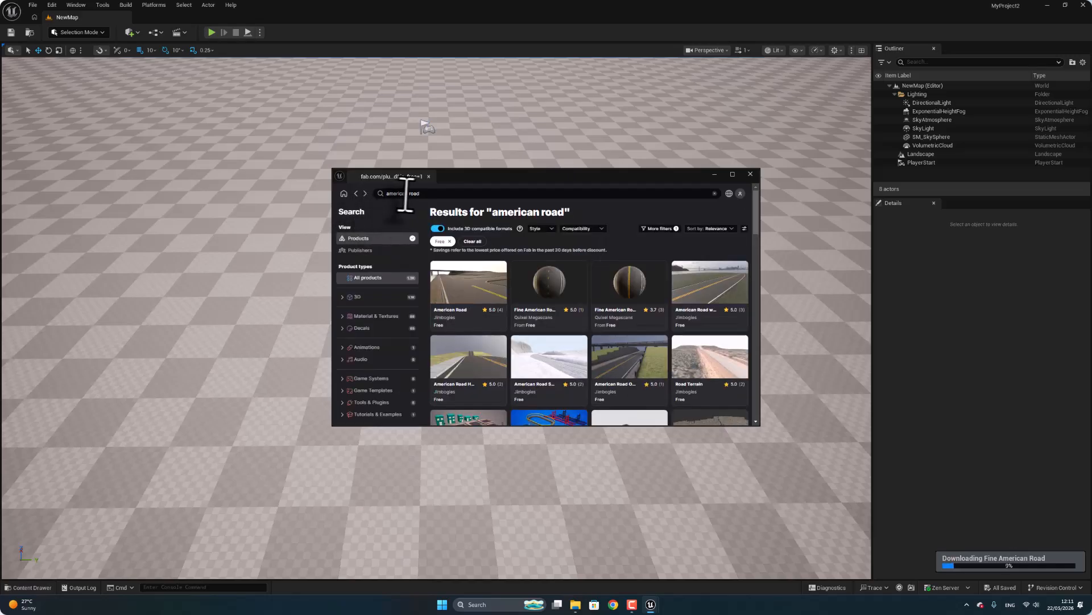
pyautogui.click(410, 193)
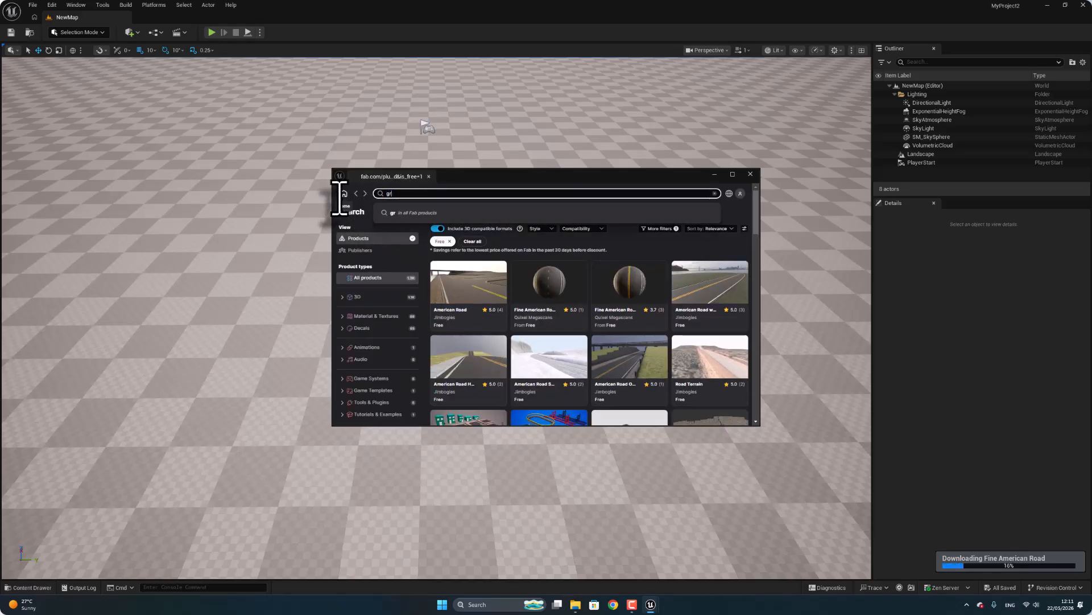
pyautogui.press('Return')
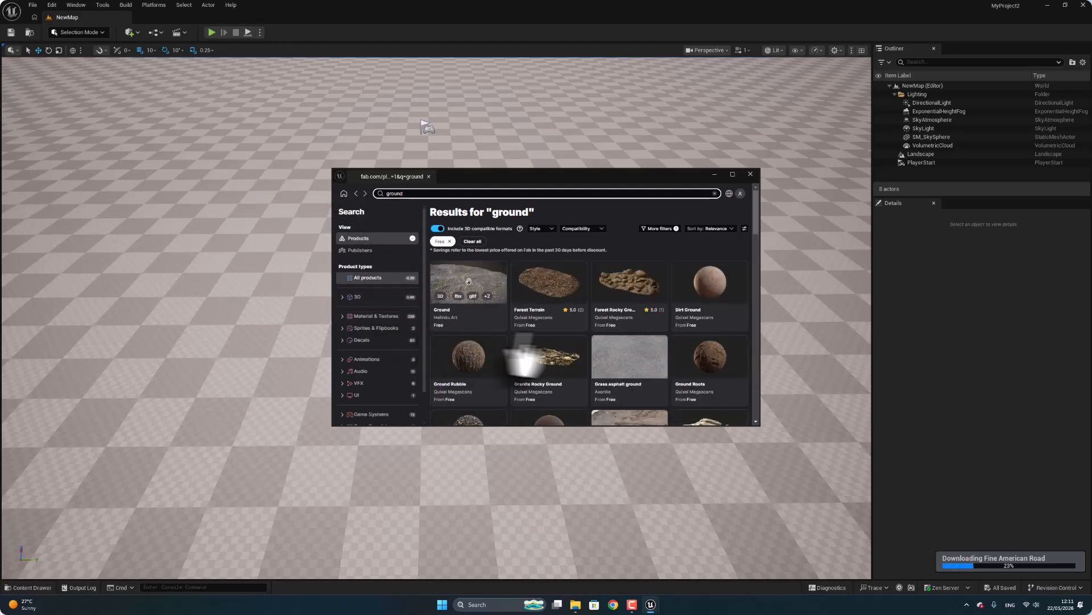
pyautogui.scroll(-1, 558, 355)
pyautogui.scroll(-3, 558, 355)
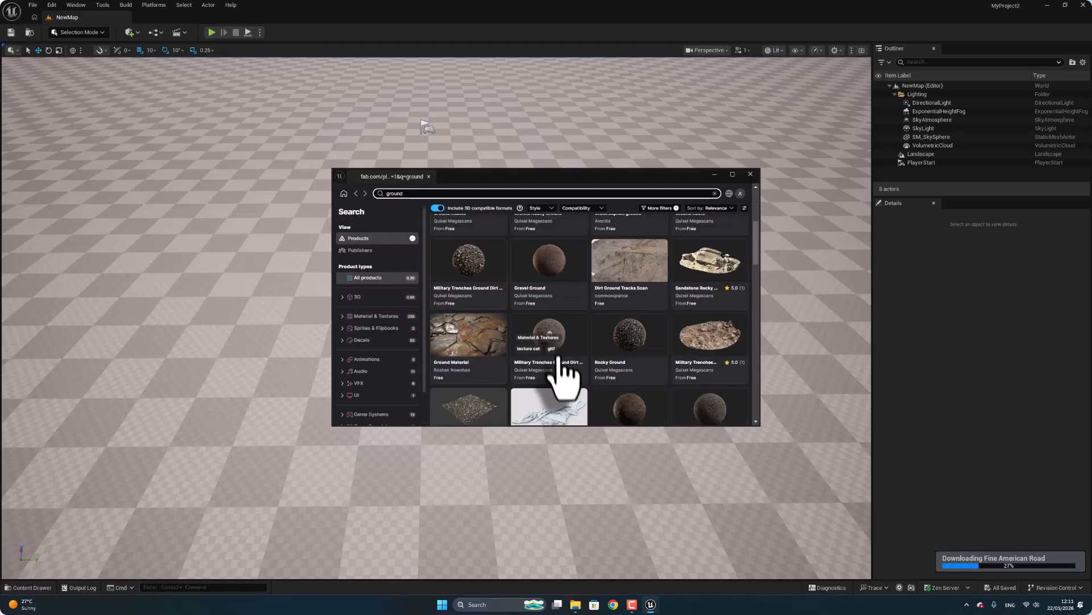
pyautogui.click(571, 265)
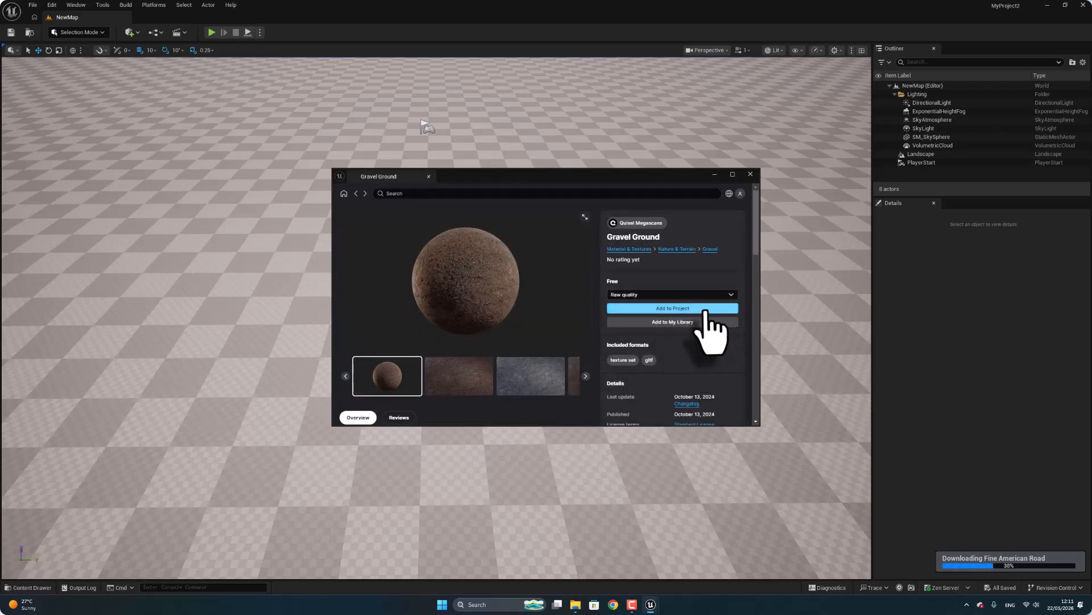
pyautogui.click(704, 308)
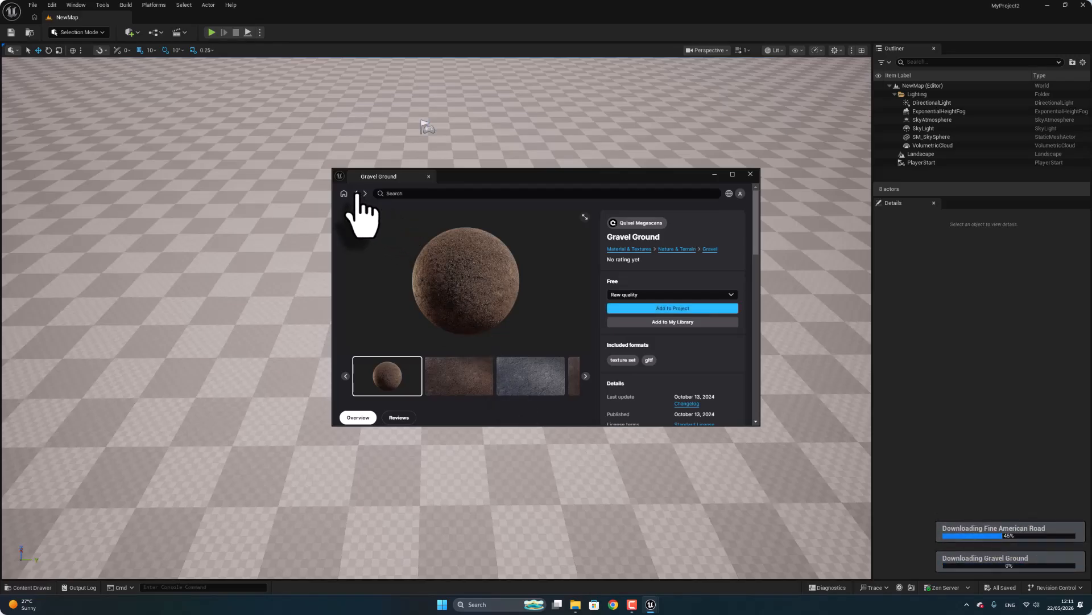
# Browse the project content to the Gravel Ground surface's Materials folder under Fab, Megascans, Surfaces.
pyautogui.click(356, 194)
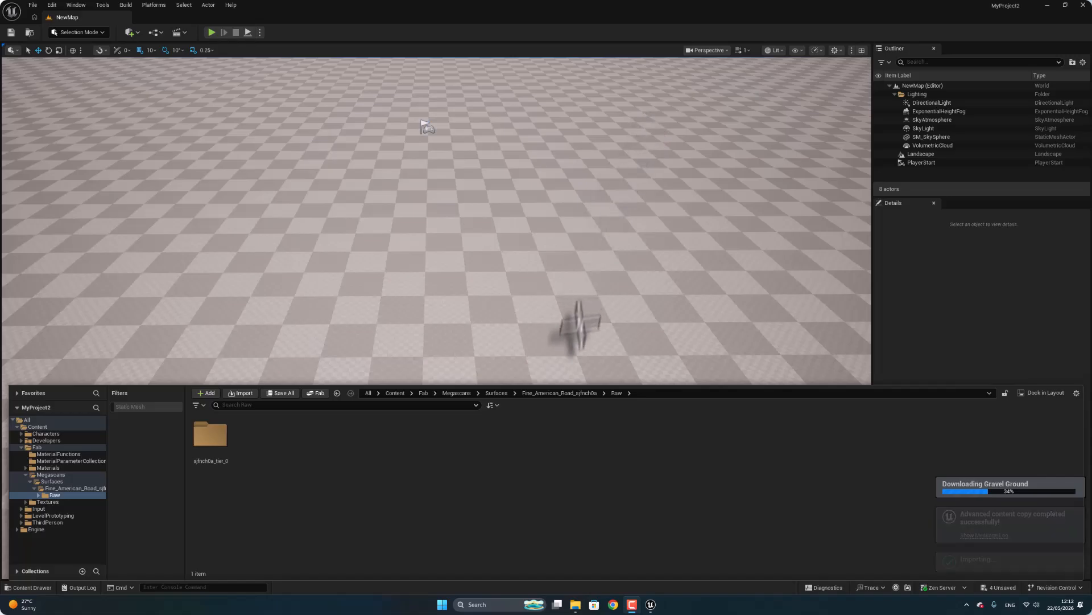
pyautogui.click(394, 393)
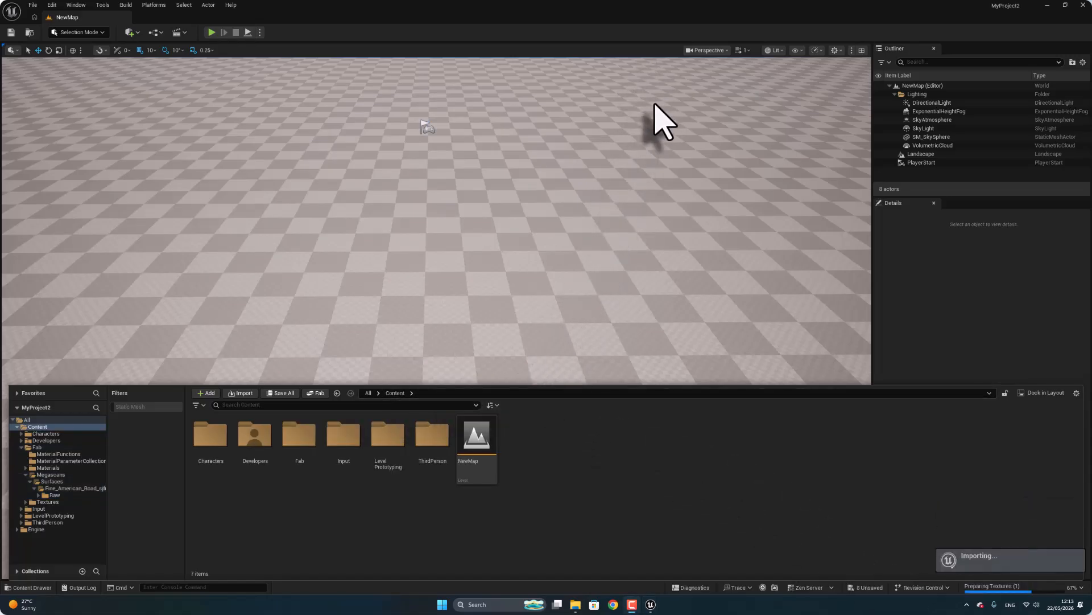
pyautogui.click(397, 396)
pyautogui.doubleClick(298, 435)
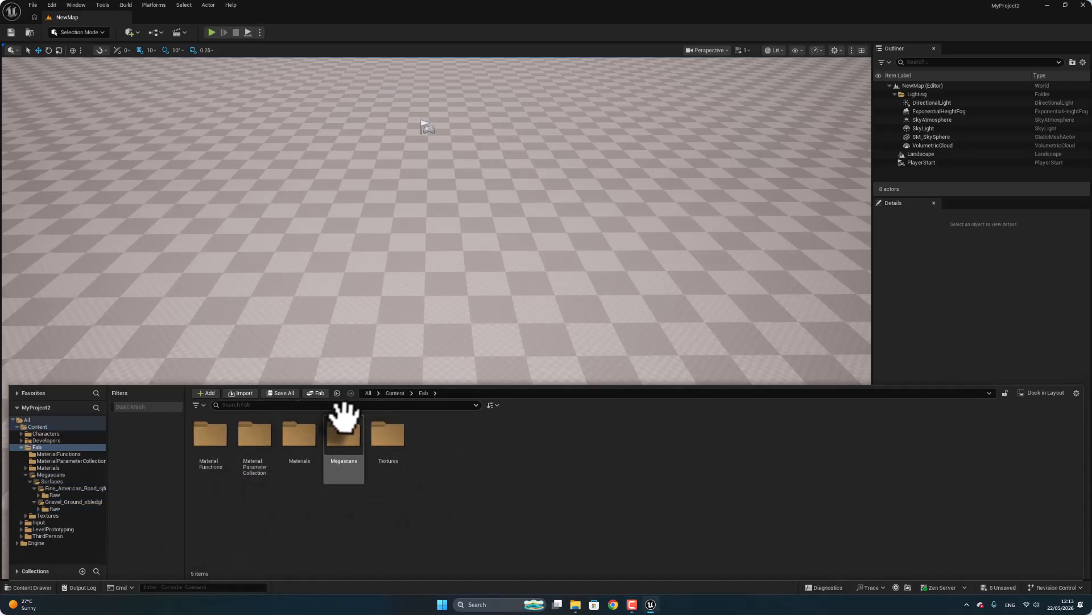
pyautogui.doubleClick(343, 424)
pyautogui.doubleClick(215, 431)
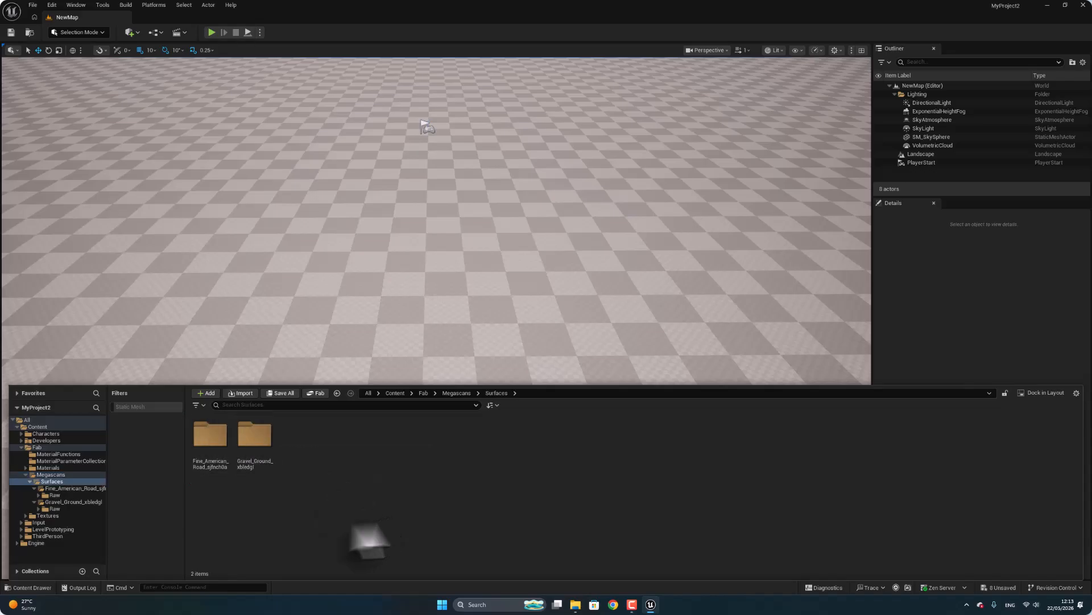
pyautogui.doubleClick(251, 447)
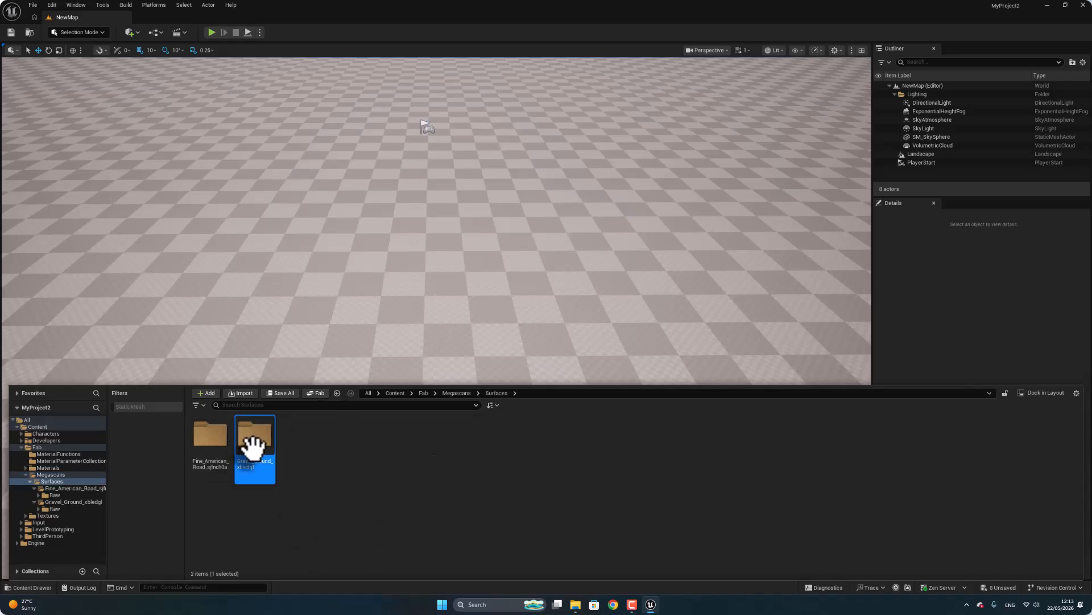
pyautogui.doubleClick(212, 435)
pyautogui.doubleClick(212, 435)
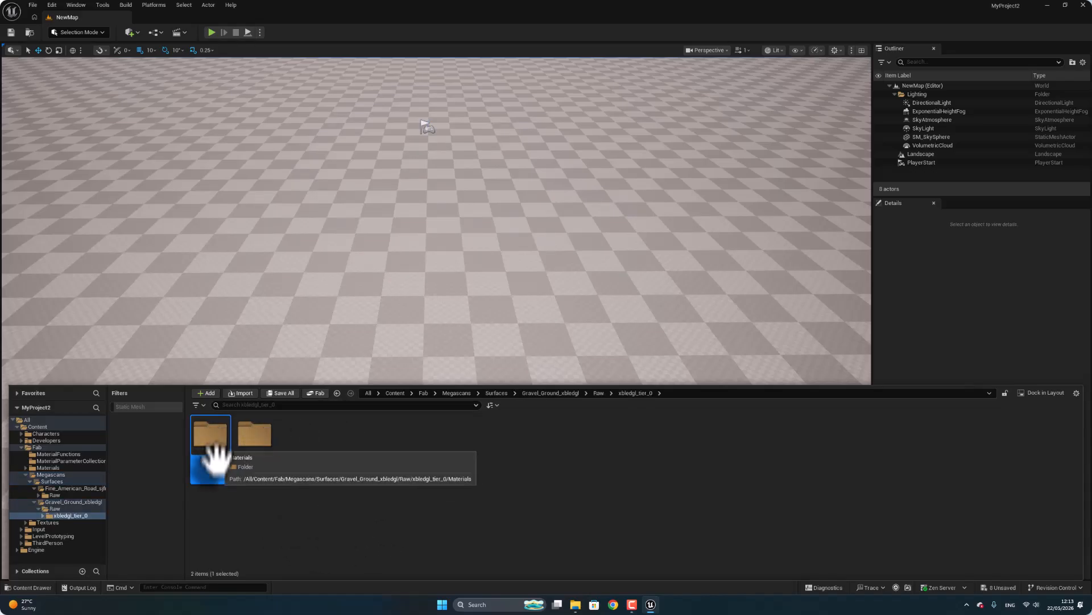
pyautogui.click(213, 438)
pyautogui.doubleClick(216, 443)
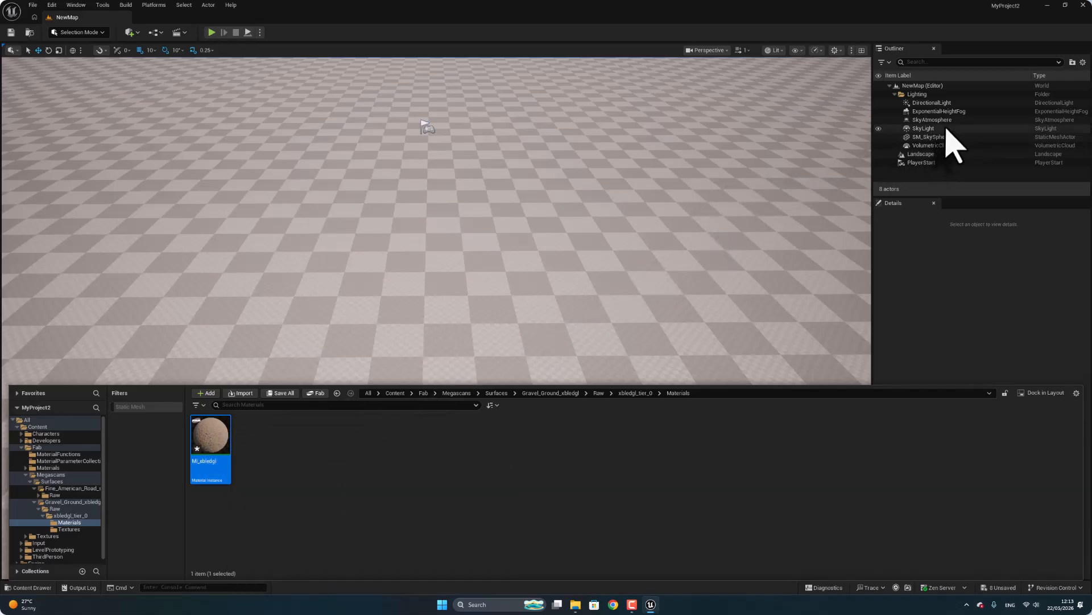
# Assign the gravel material instance MI_xbledgl as the Landscape actor's Landscape Material.
pyautogui.click(921, 154)
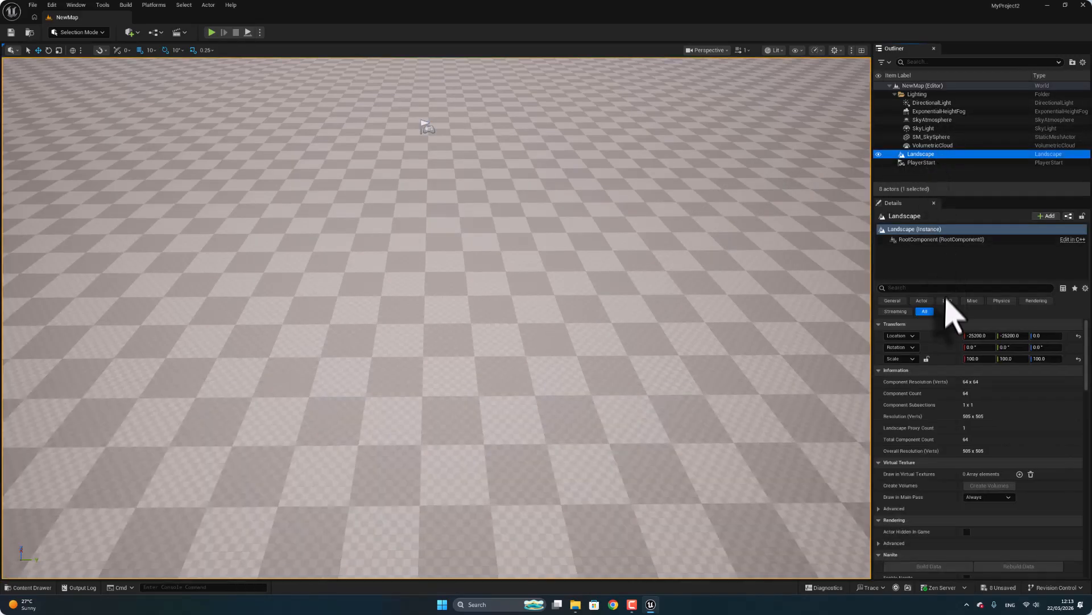
pyautogui.scroll(-10, 959, 336)
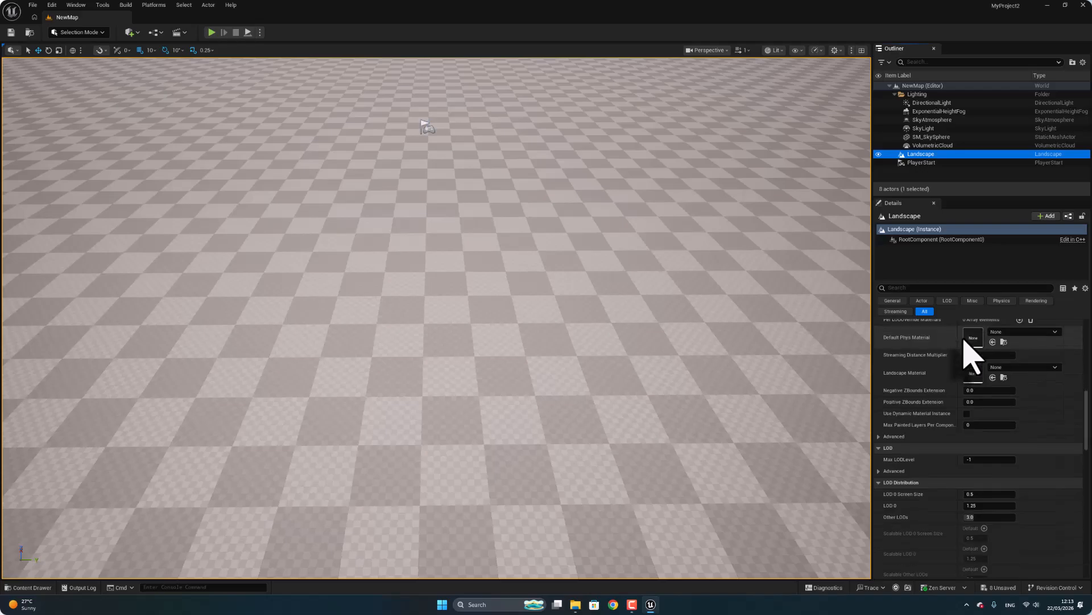
pyautogui.scroll(2, 961, 339)
pyautogui.click(30, 587)
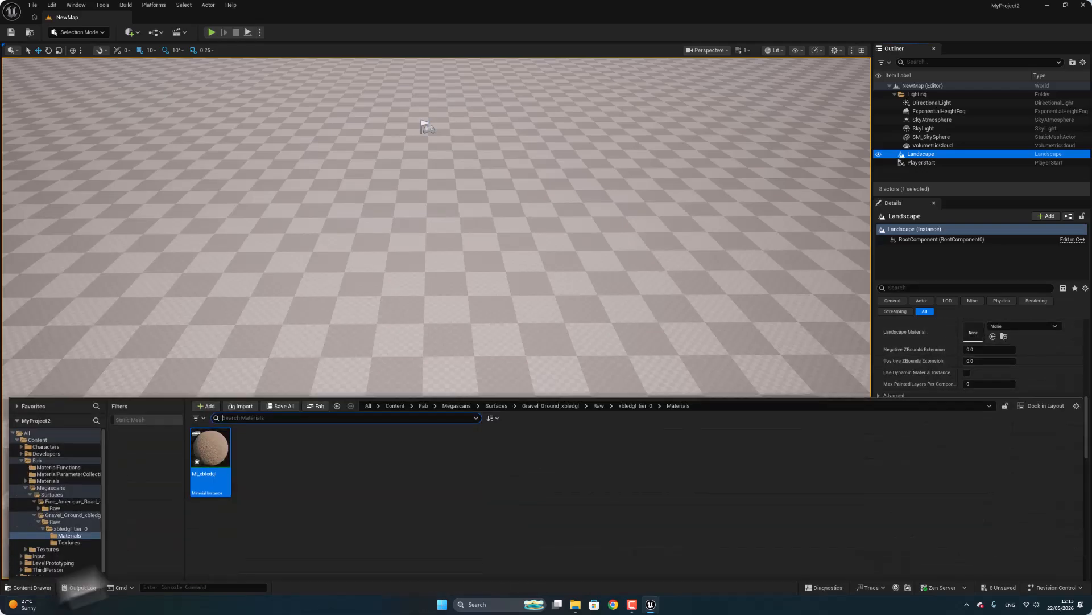
pyautogui.moveTo(209, 446); pyautogui.dragTo(974, 332)
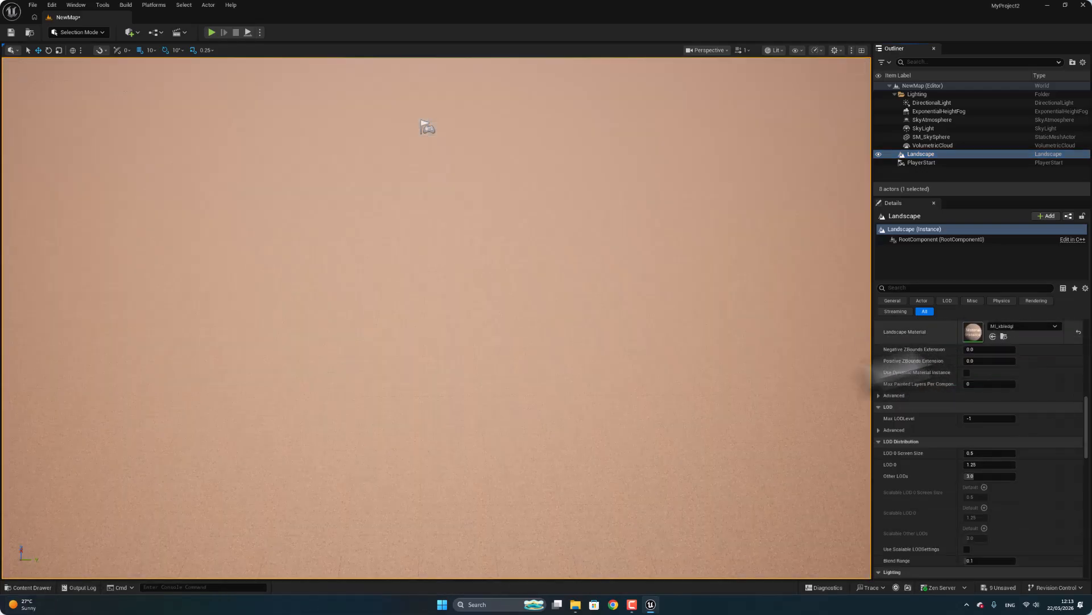
# Open the MI_xbledgl material instance and override Tiling to about 0.58, Offset X to 0.544 and Offset Y to about 1.09.
pyautogui.click(48, 587)
pyautogui.doubleClick(212, 446)
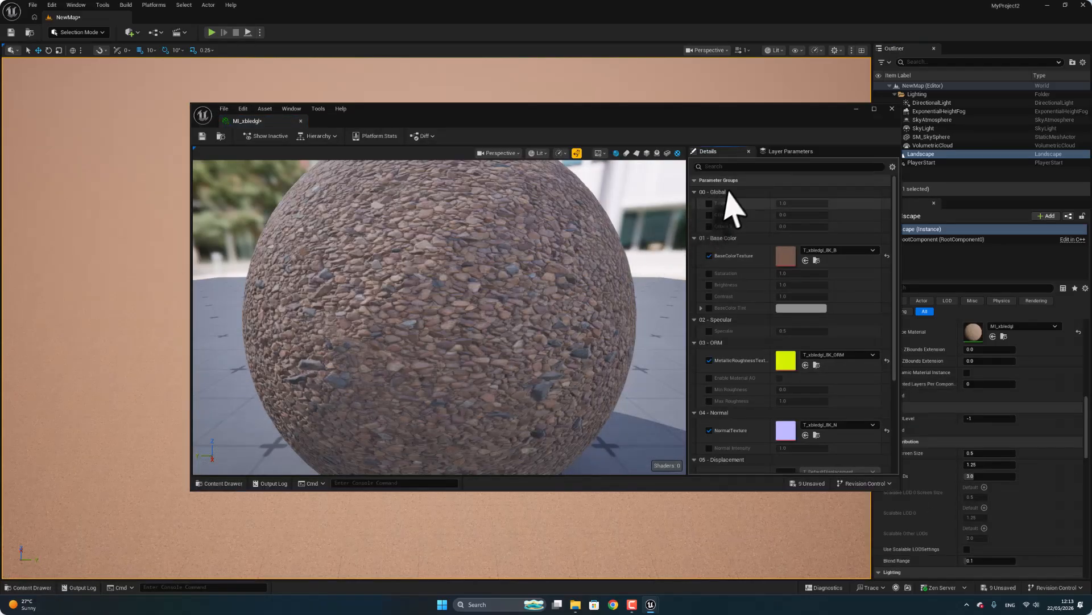
pyautogui.click(709, 203)
pyautogui.moveTo(783, 203); pyautogui.dragTo(760, 203)
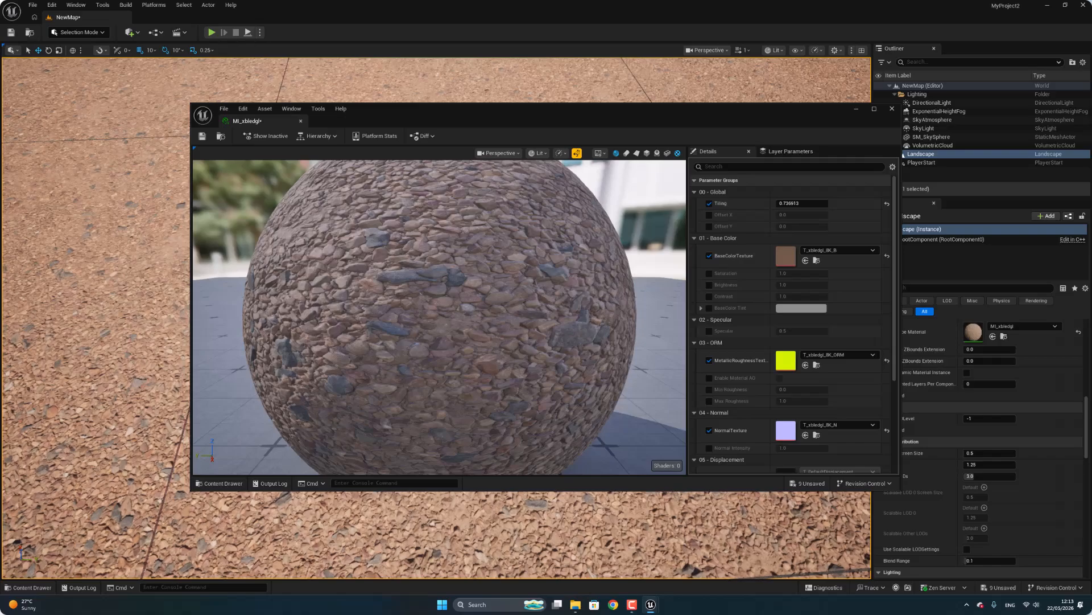
pyautogui.moveTo(780, 203)
pyautogui.mouseDown()
pyautogui.moveTo(791, 203)
pyautogui.moveTo(779, 203)
pyautogui.mouseUp()
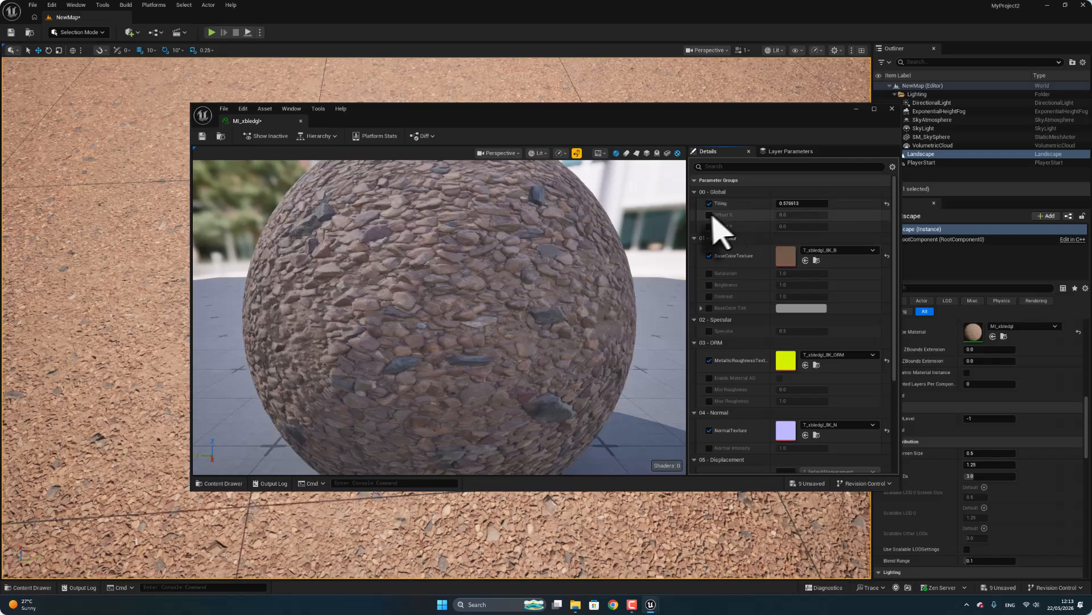
pyautogui.moveTo(780, 215); pyautogui.dragTo(803, 226)
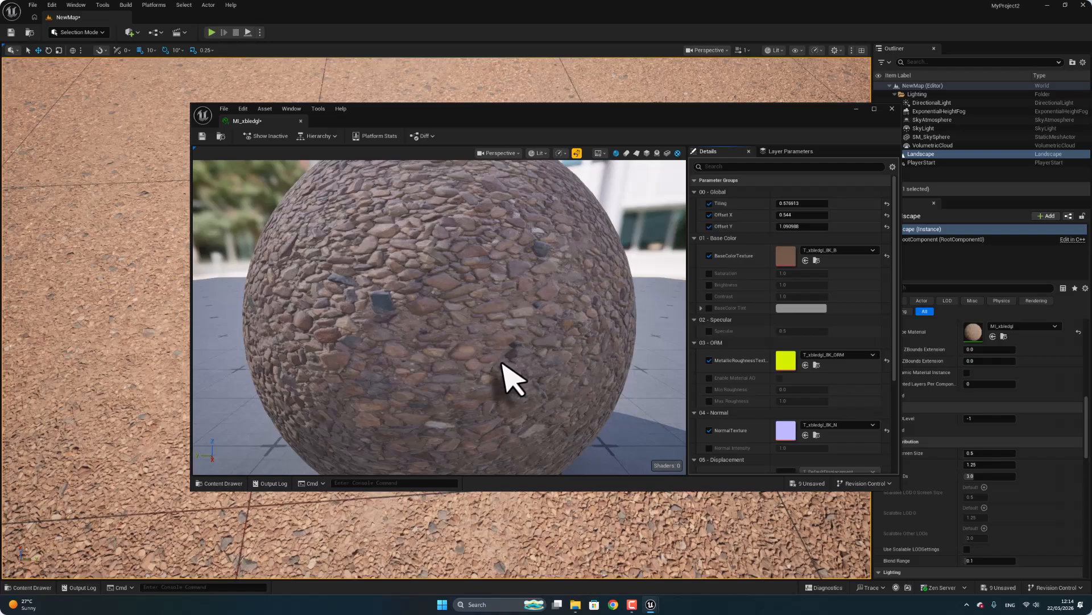
# Override the gravel's base color settings with Saturation about 1.08, Brightness about 1.35 and Contrast about 1.26.
pyautogui.click(710, 274)
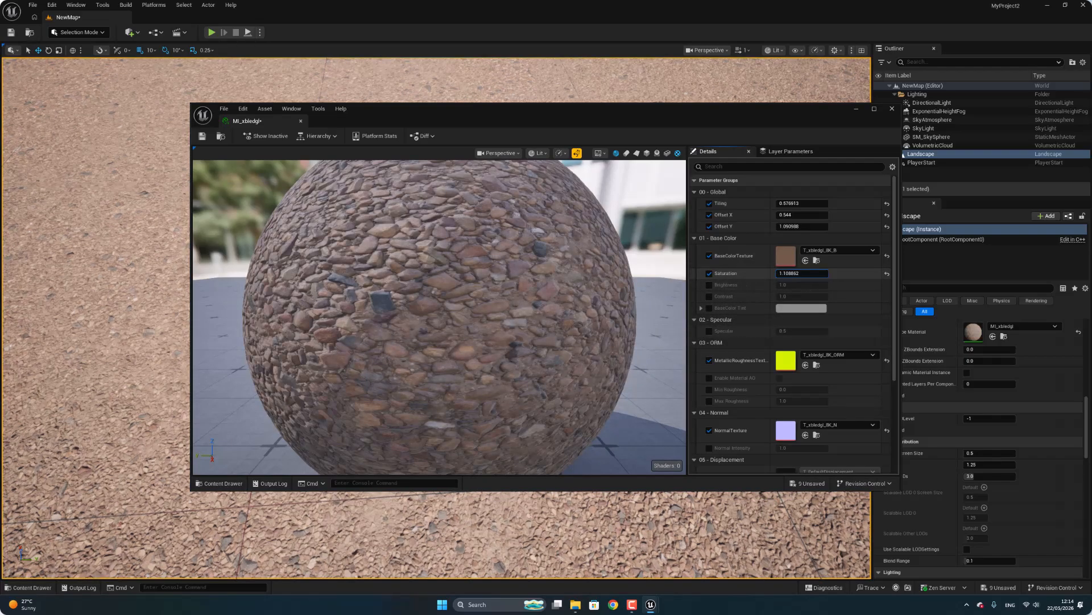
pyautogui.moveTo(802, 273); pyautogui.dragTo(811, 272)
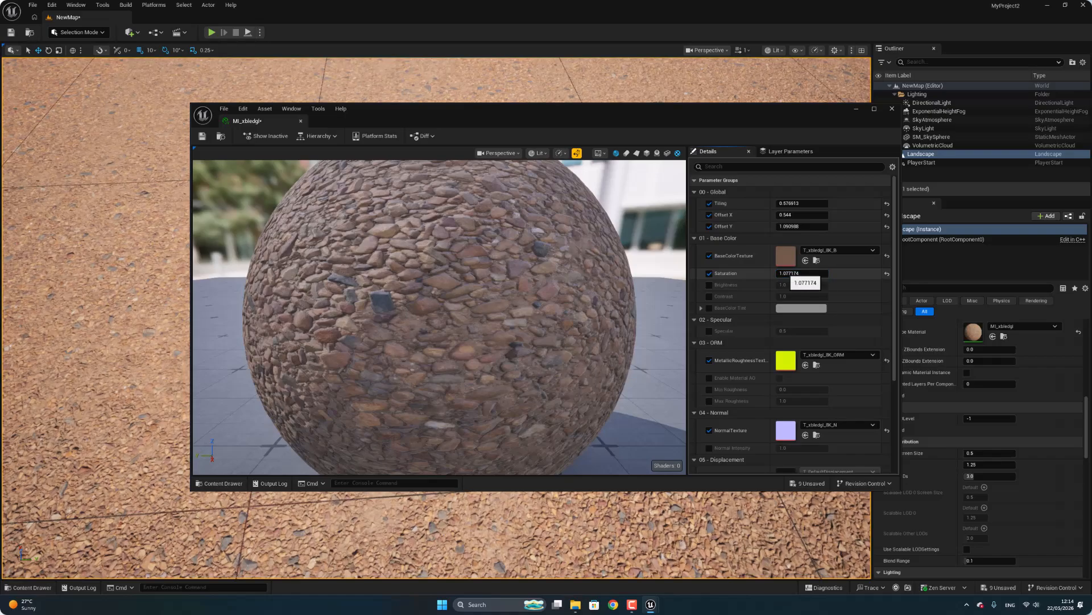
pyautogui.click(710, 284)
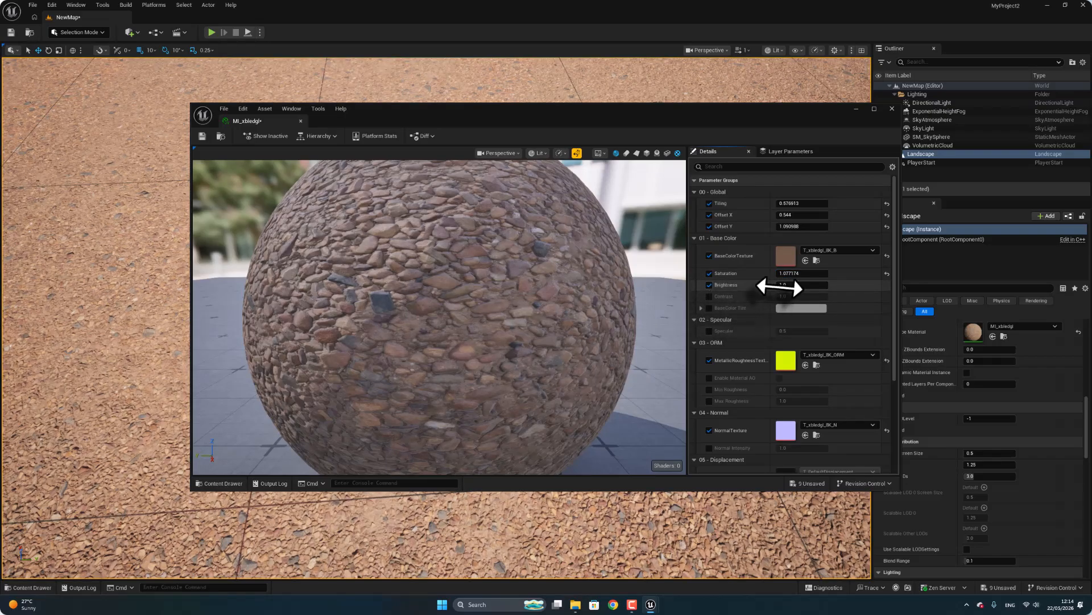
pyautogui.moveTo(780, 285)
pyautogui.mouseDown()
pyautogui.moveTo(796, 285)
pyautogui.moveTo(757, 289)
pyautogui.moveTo(802, 295)
pyautogui.moveTo(785, 296)
pyautogui.mouseUp()
pyautogui.click(710, 296)
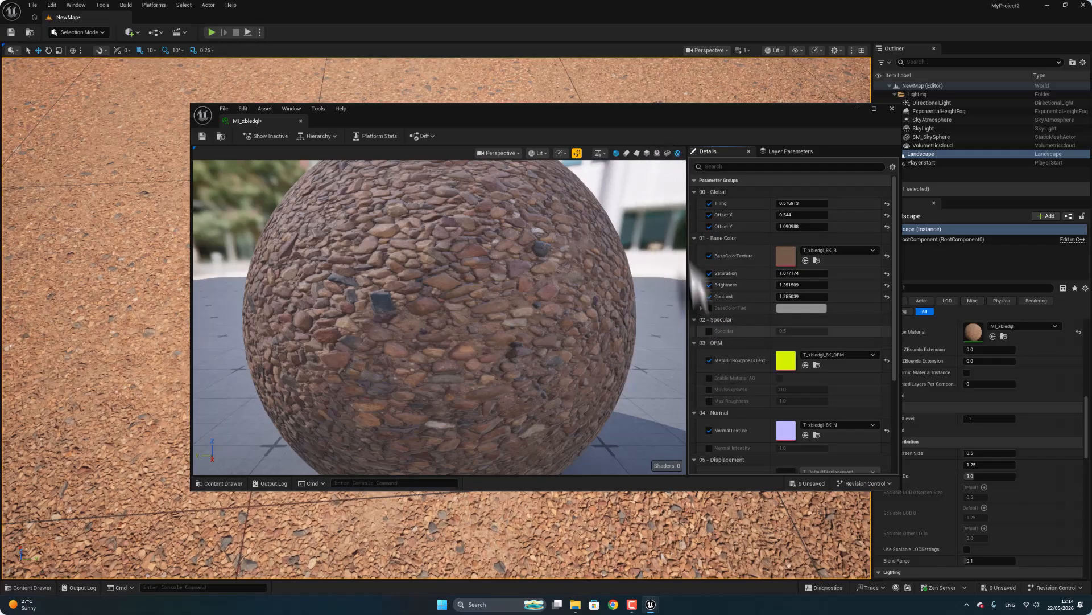
# Override the gravel material's Specular to 0.068 and its Normal Intensity to about 1.89.
pyautogui.click(710, 331)
pyautogui.moveTo(794, 330); pyautogui.dragTo(759, 330)
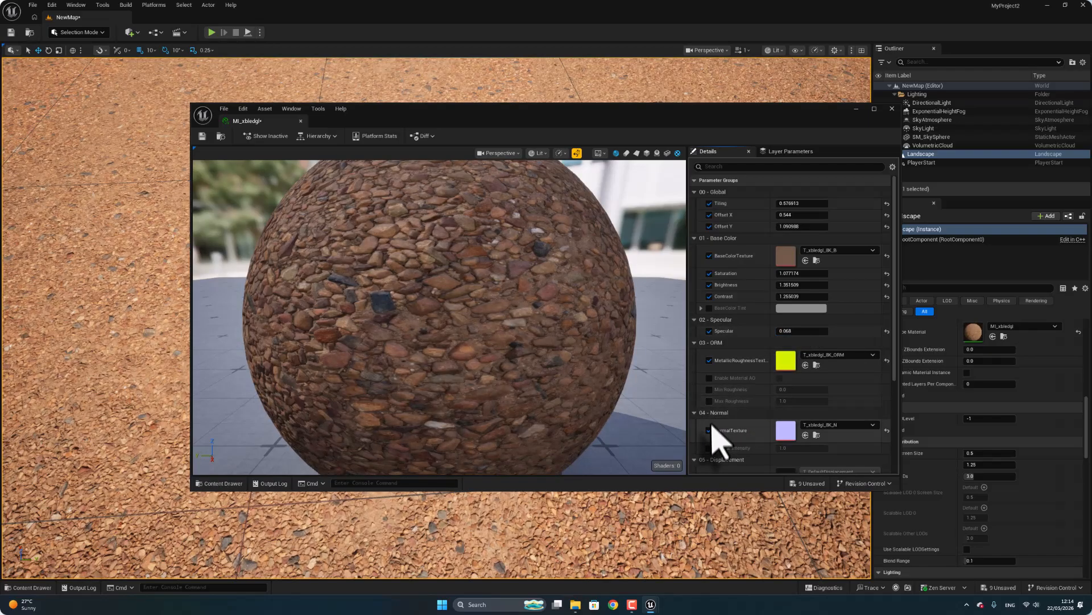
pyautogui.scroll(-1, 716, 450)
pyautogui.click(710, 434)
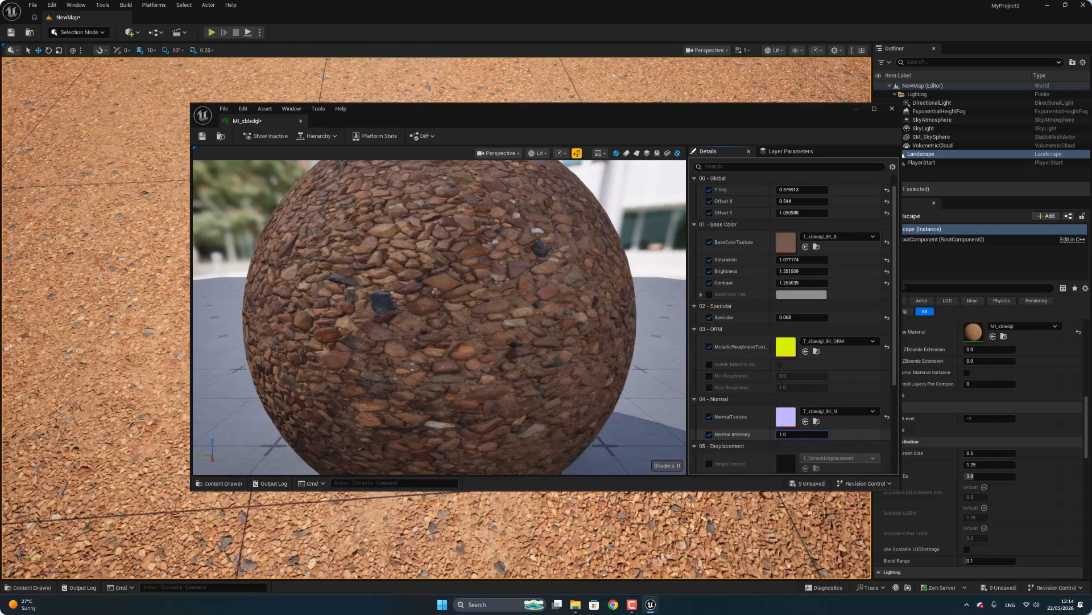
pyautogui.moveTo(794, 434); pyautogui.dragTo(798, 435)
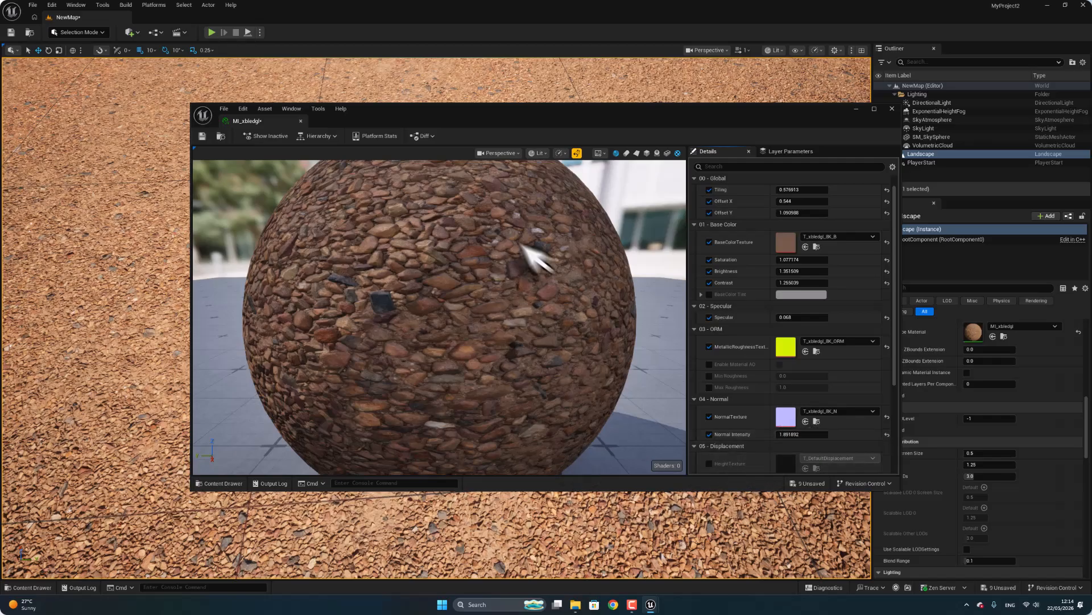
# Save the edited gravel material instance, close its editor and check the ground in the level.
pyautogui.moveTo(89, 363)
pyautogui.mouseDown(button='right')
pyautogui.moveTo(90, 307)
pyautogui.moveTo(90, 341)
pyautogui.mouseUp(button='right')
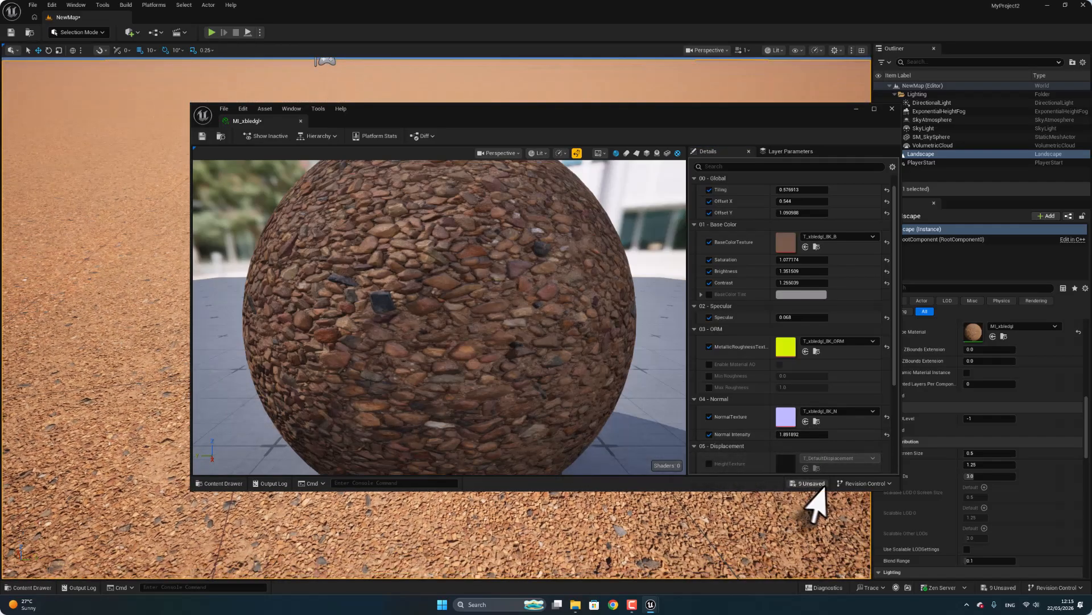
pyautogui.click(202, 137)
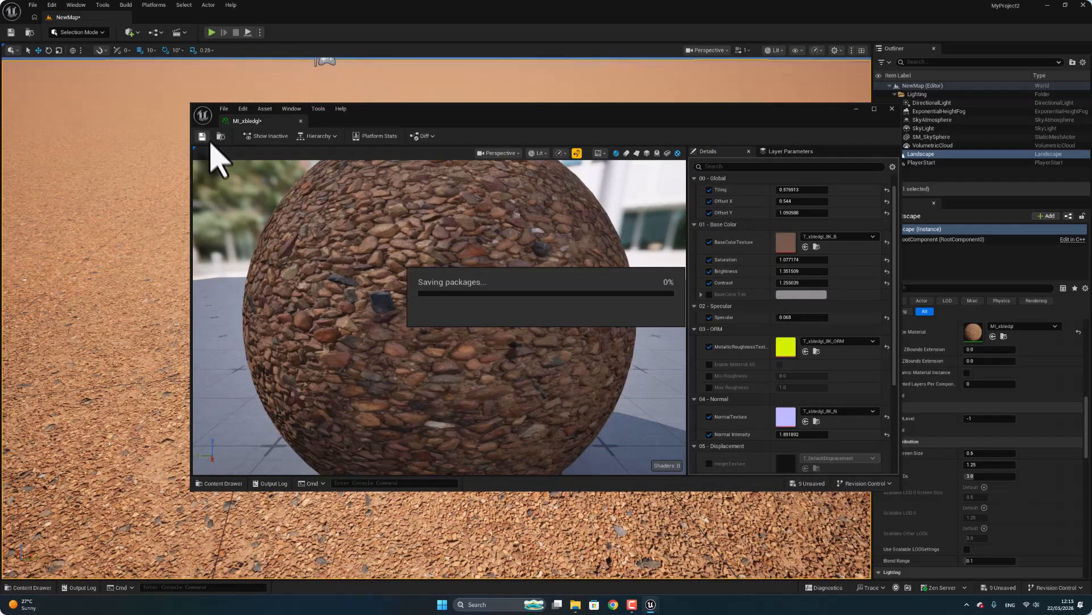
pyautogui.click(893, 108)
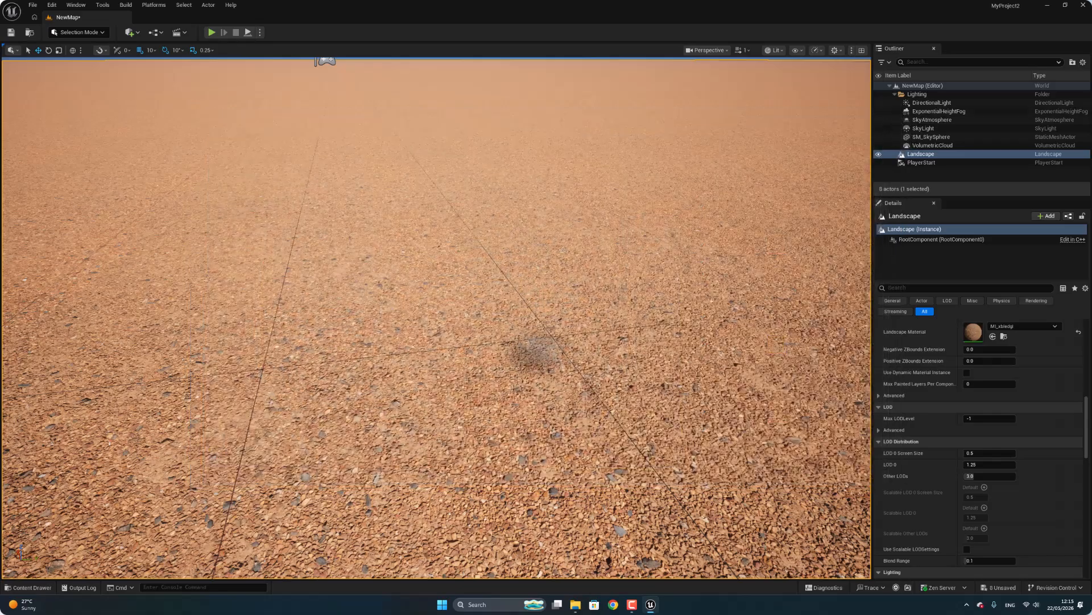
pyautogui.moveTo(539, 349); pyautogui.dragTo(483, 366, button='right')
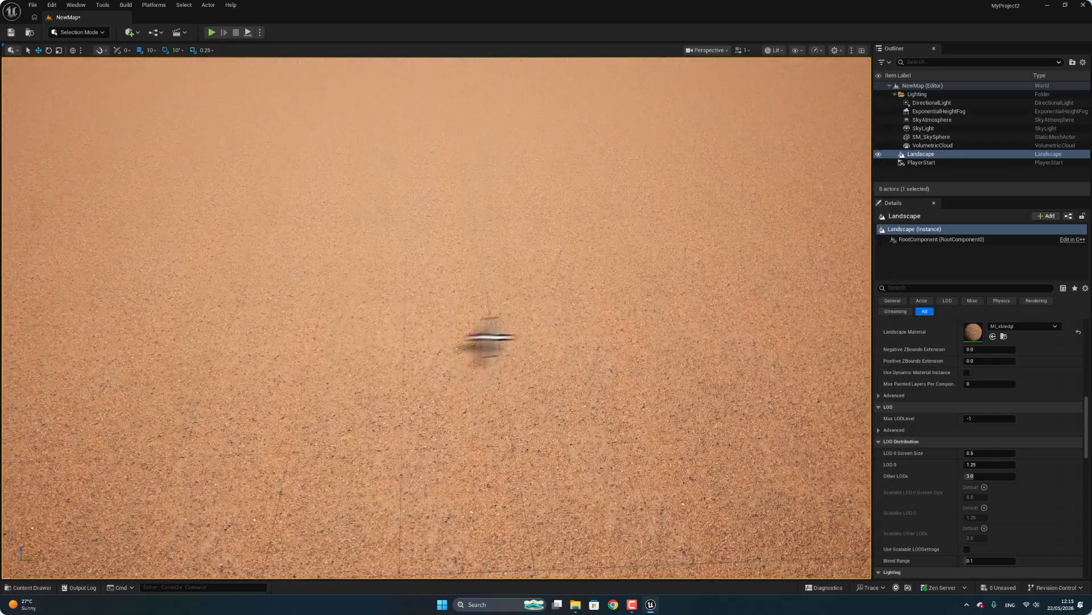
pyautogui.click(129, 32)
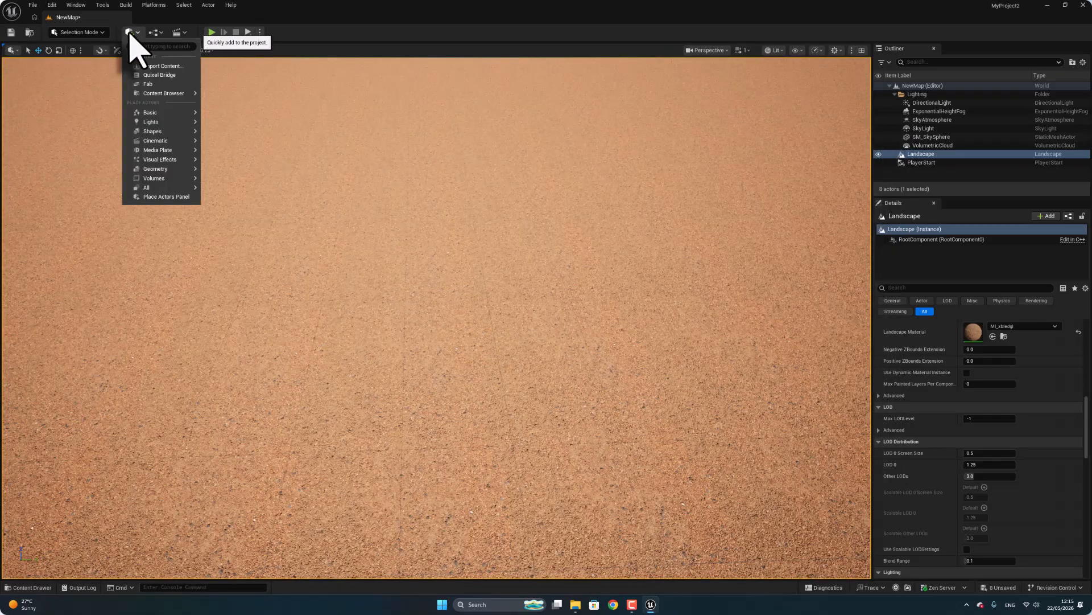
pyautogui.moveTo(149, 112)
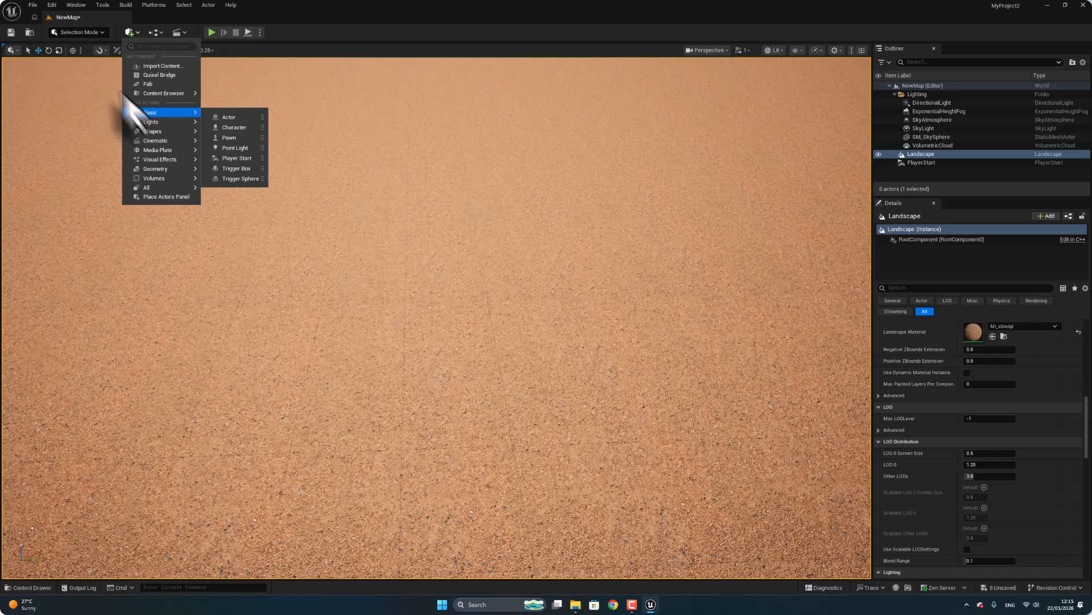
pyautogui.click(89, 32)
# Save all unsaved levels and assets in the project.
pyautogui.click(31, 5)
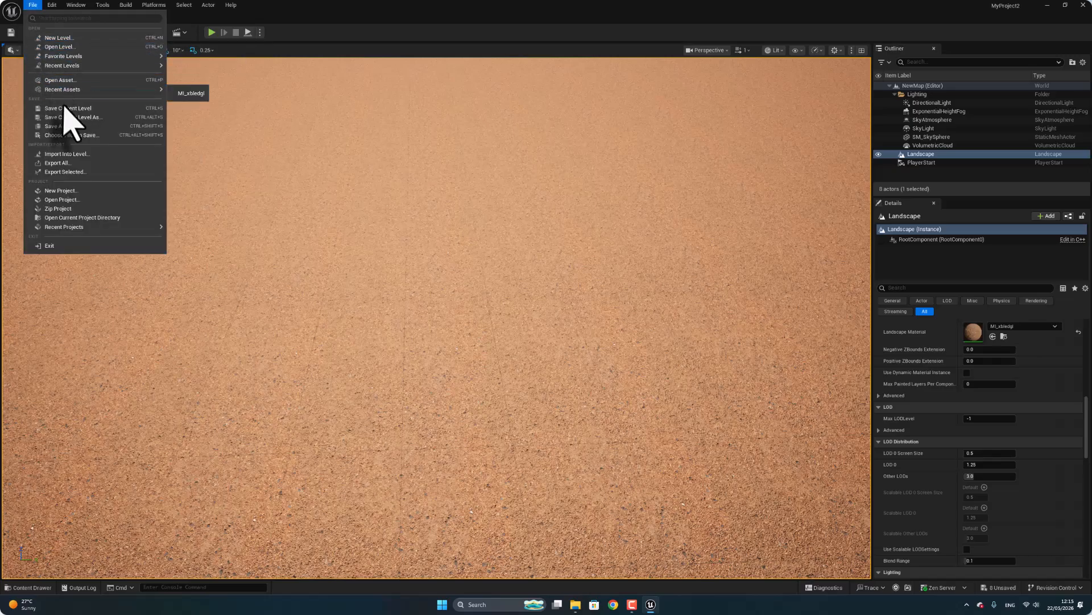
pyautogui.click(67, 127)
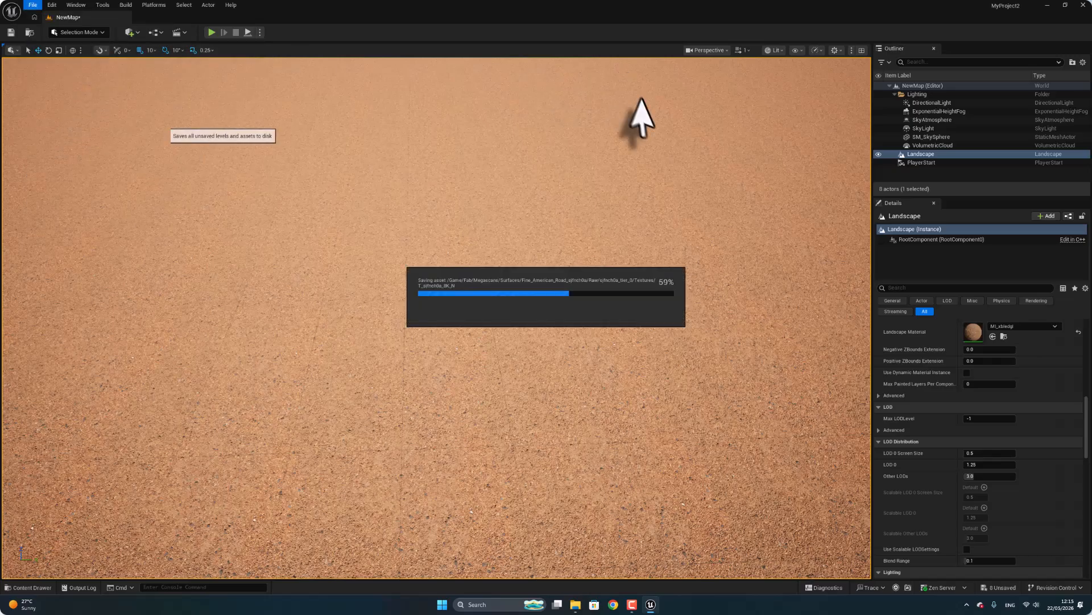
# Switch to Landscape mode's Splines tool and add a Landscape Edit Layer Splines layer, with the layer list expanded.
pyautogui.click(67, 32)
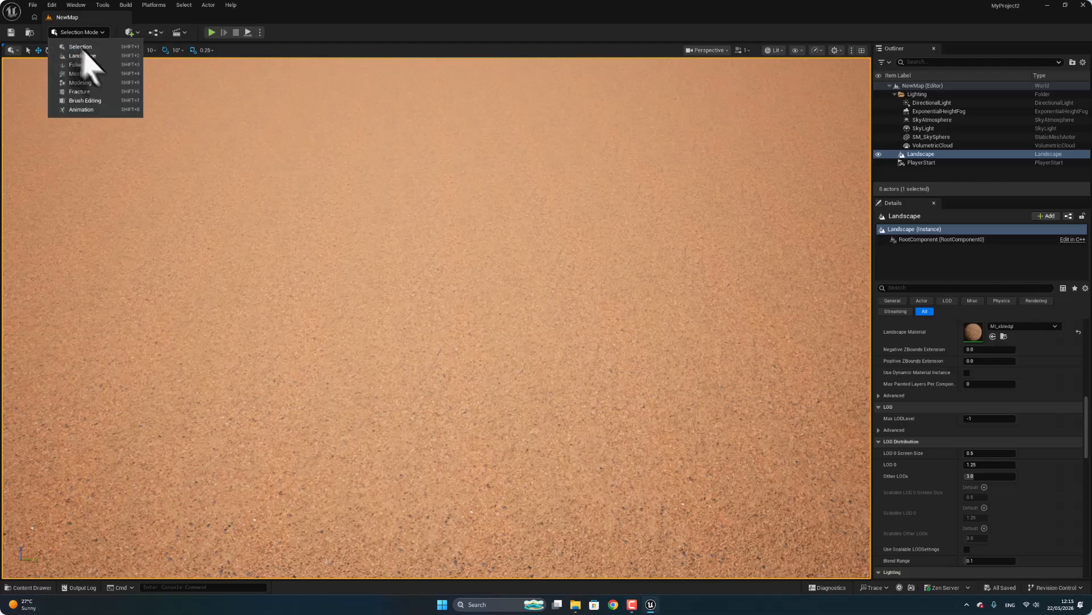
pyautogui.click(100, 74)
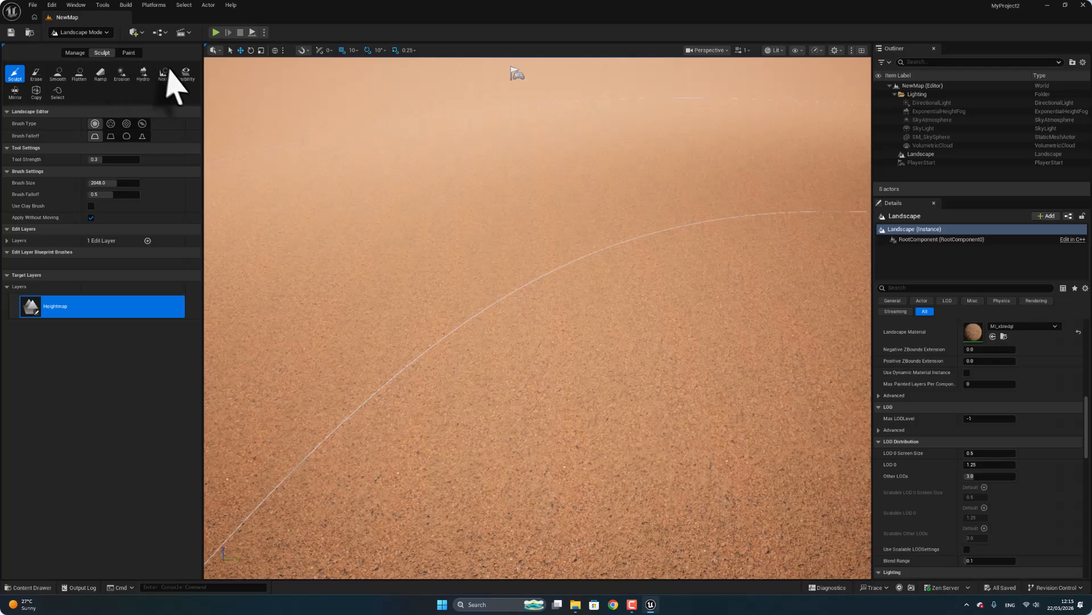
pyautogui.click(83, 53)
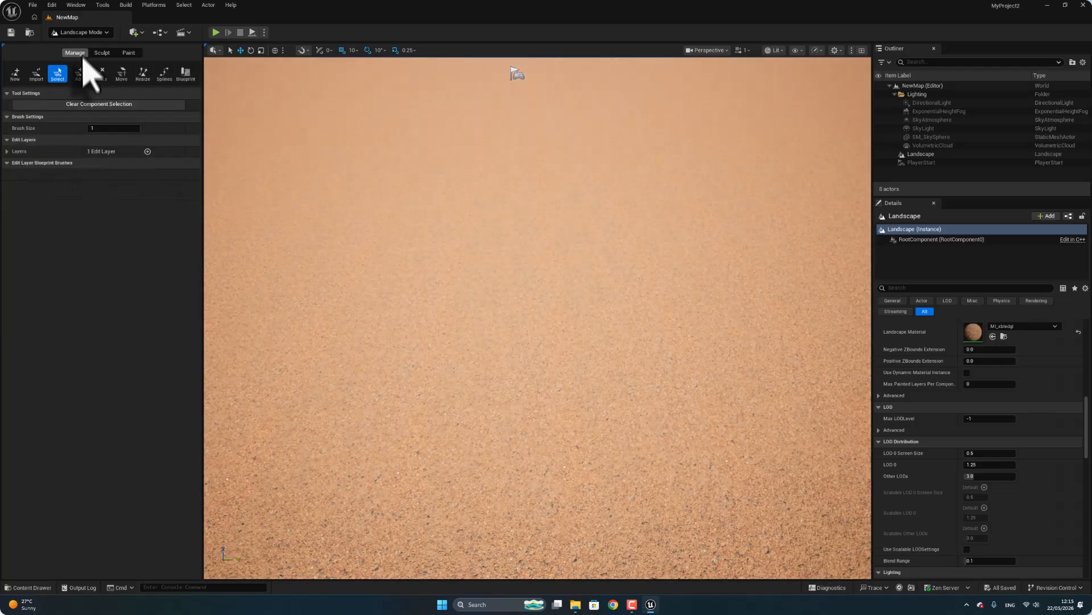
pyautogui.click(164, 73)
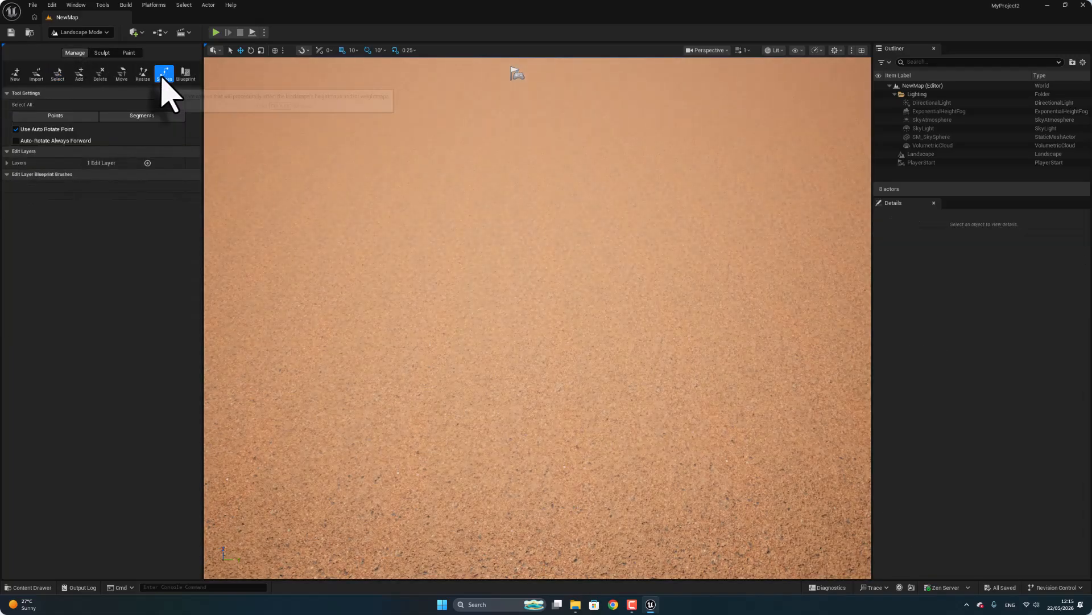
pyautogui.click(148, 163)
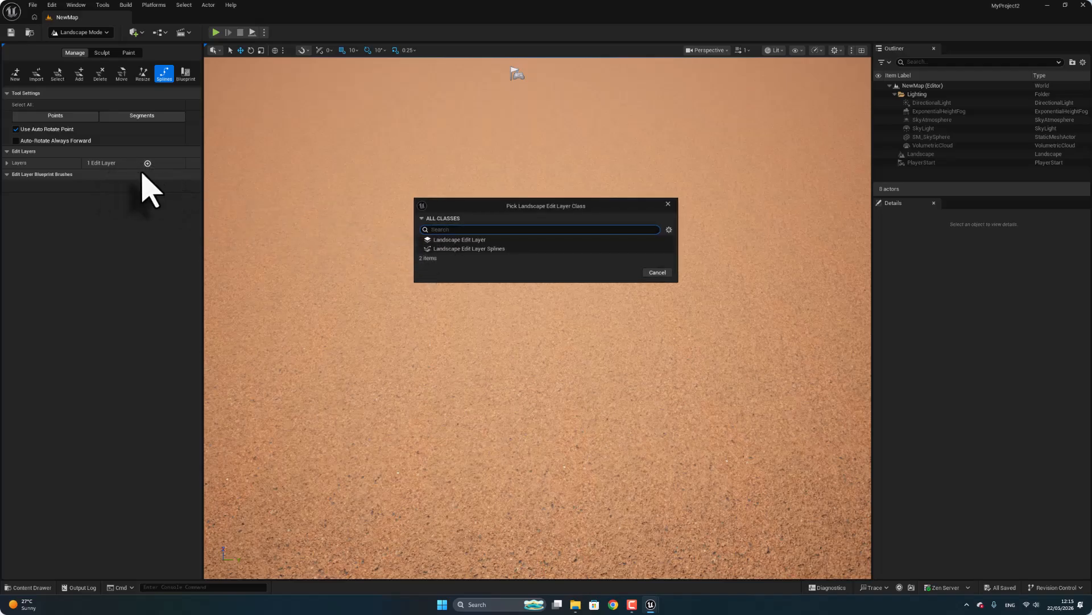
pyautogui.click(464, 248)
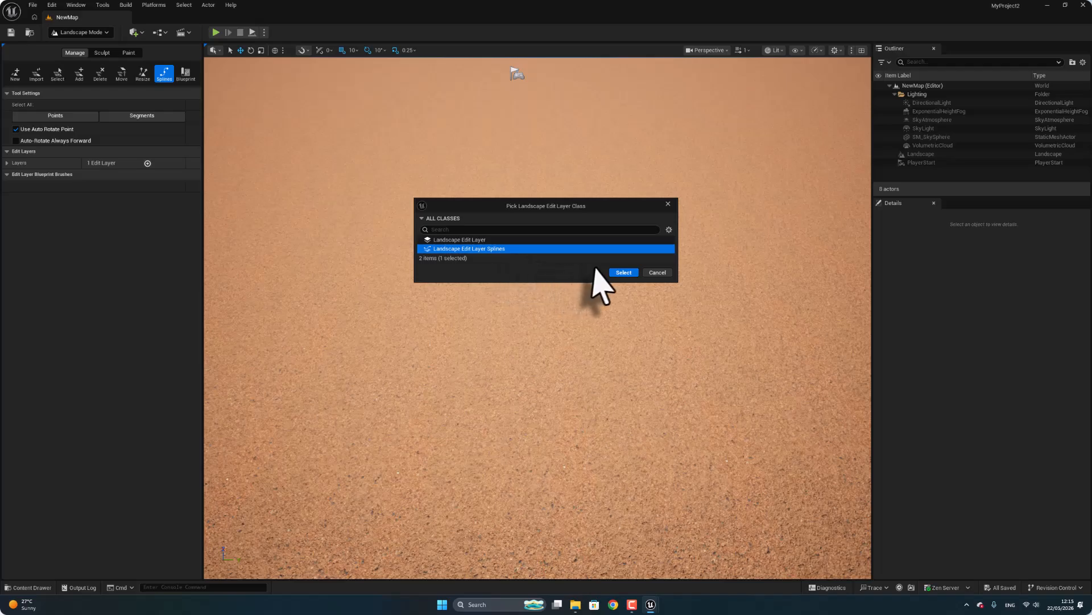
pyautogui.click(622, 273)
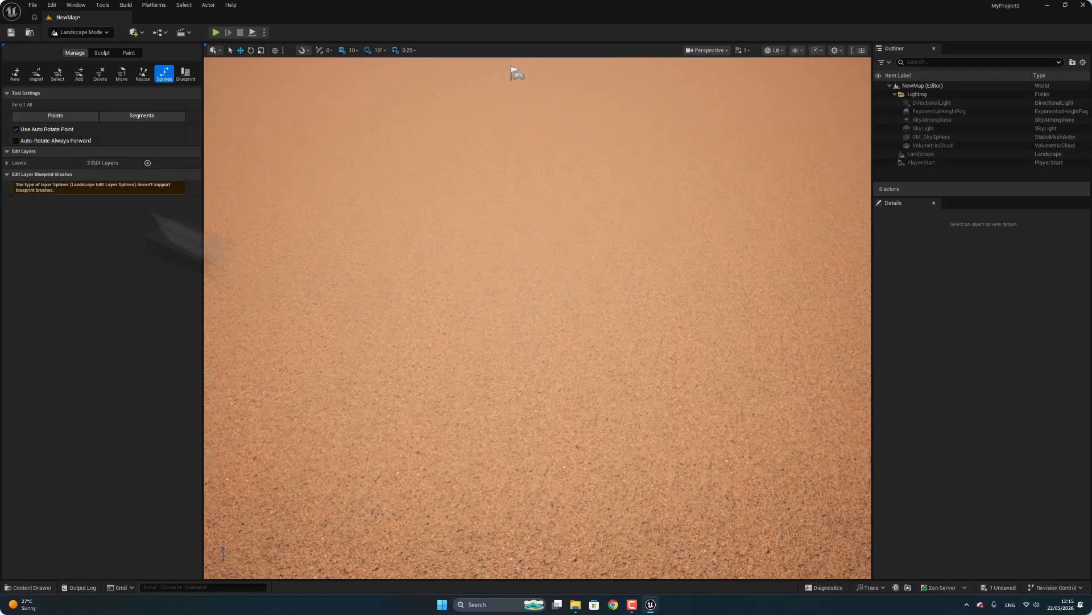
pyautogui.click(10, 163)
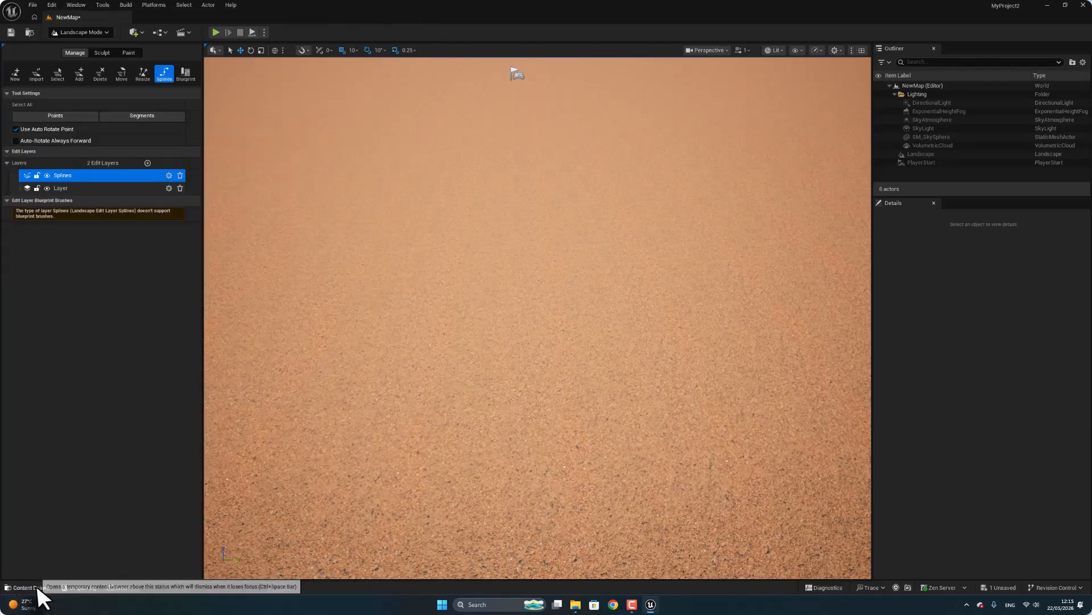
# In Modeling mode, create a 100 × 100 static mesh rectangle on the landscape and raise it to a Z location of 20.
pyautogui.click(32, 588)
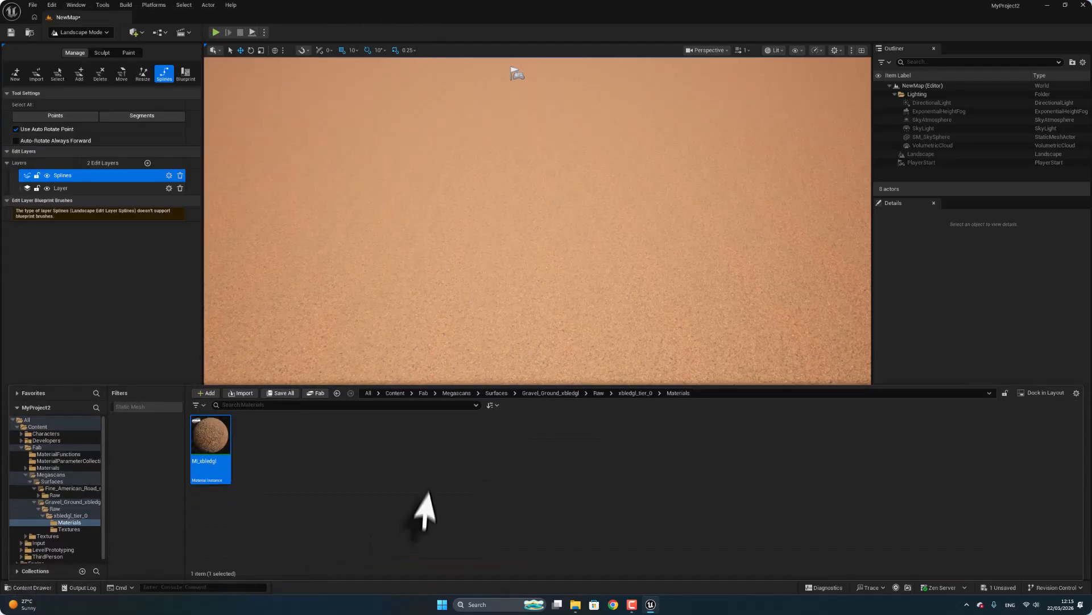
pyautogui.click(394, 393)
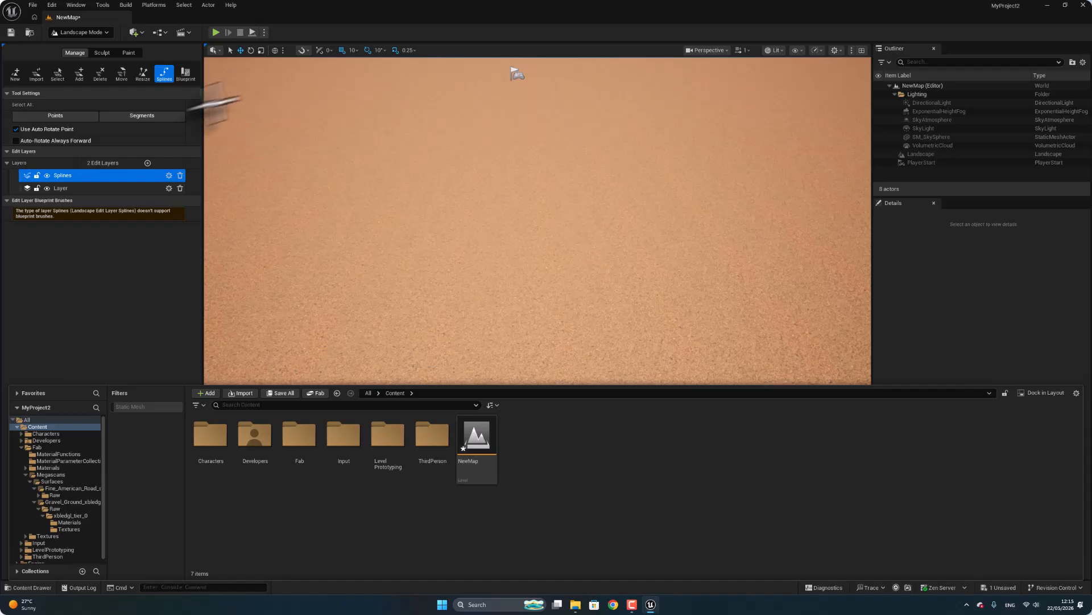
pyautogui.click(80, 32)
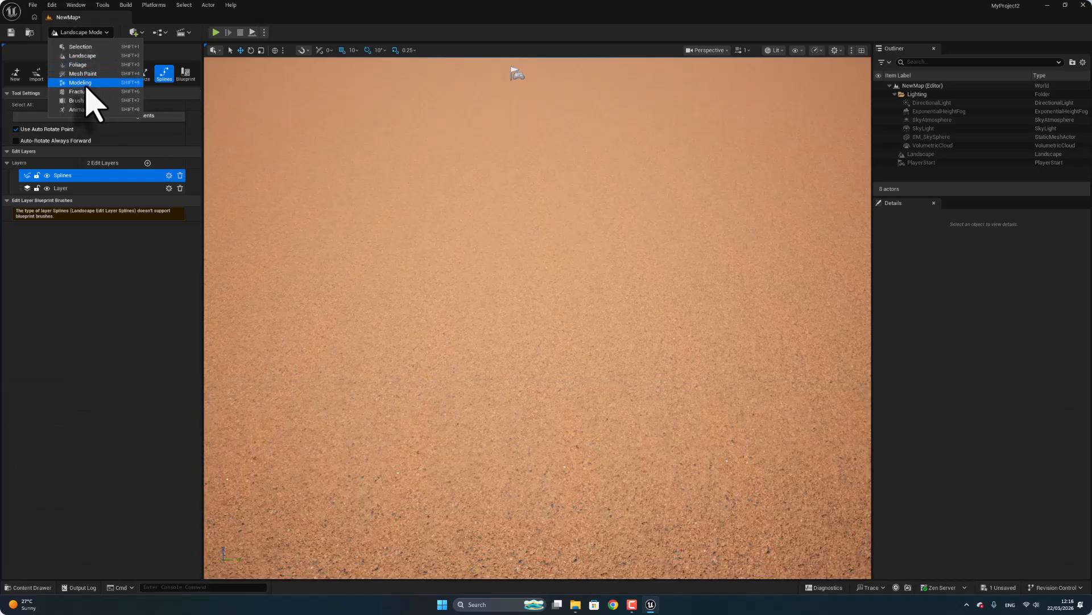
pyautogui.click(85, 84)
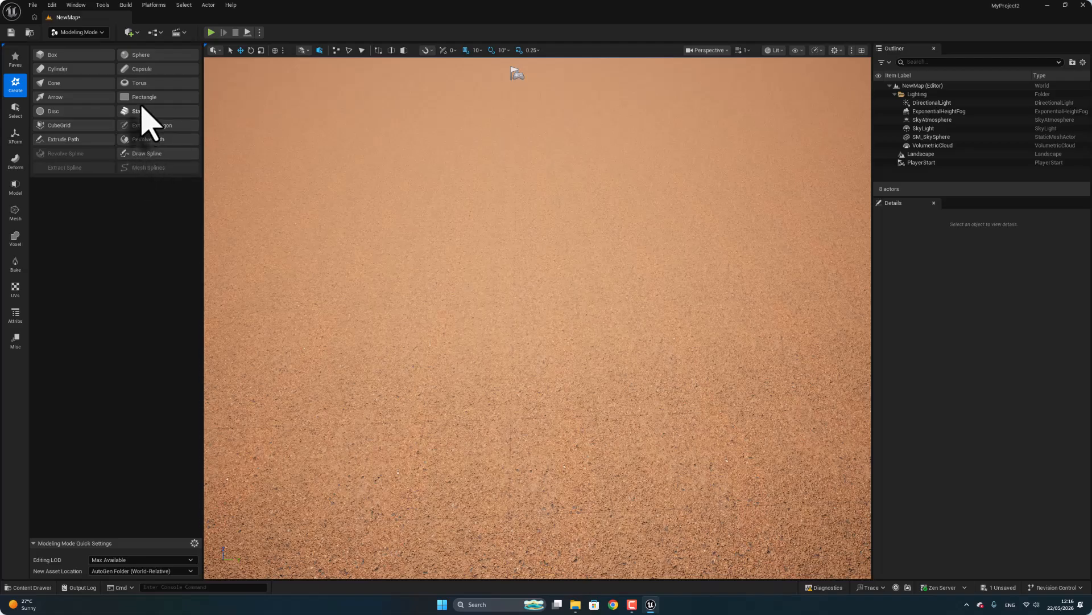
pyautogui.click(144, 97)
pyautogui.click(474, 345)
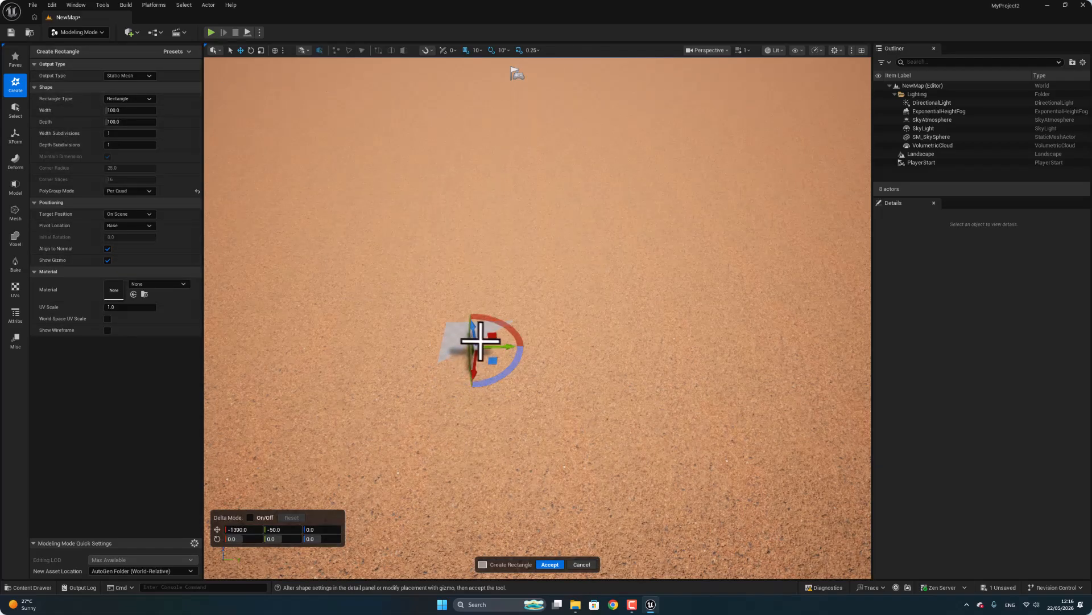
pyautogui.moveTo(474, 334); pyautogui.dragTo(470, 319)
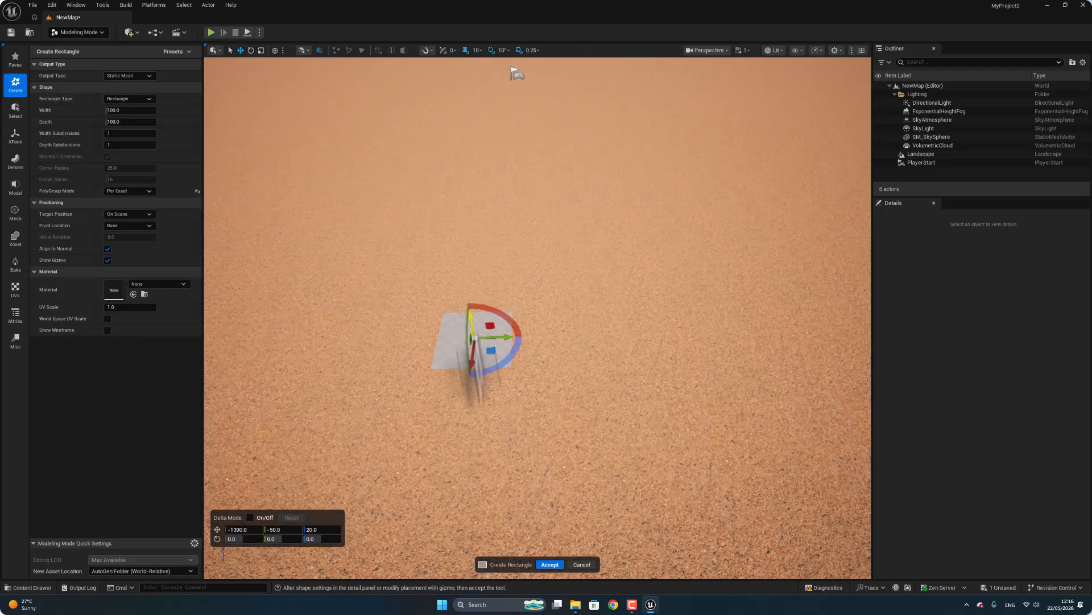
pyautogui.click(552, 563)
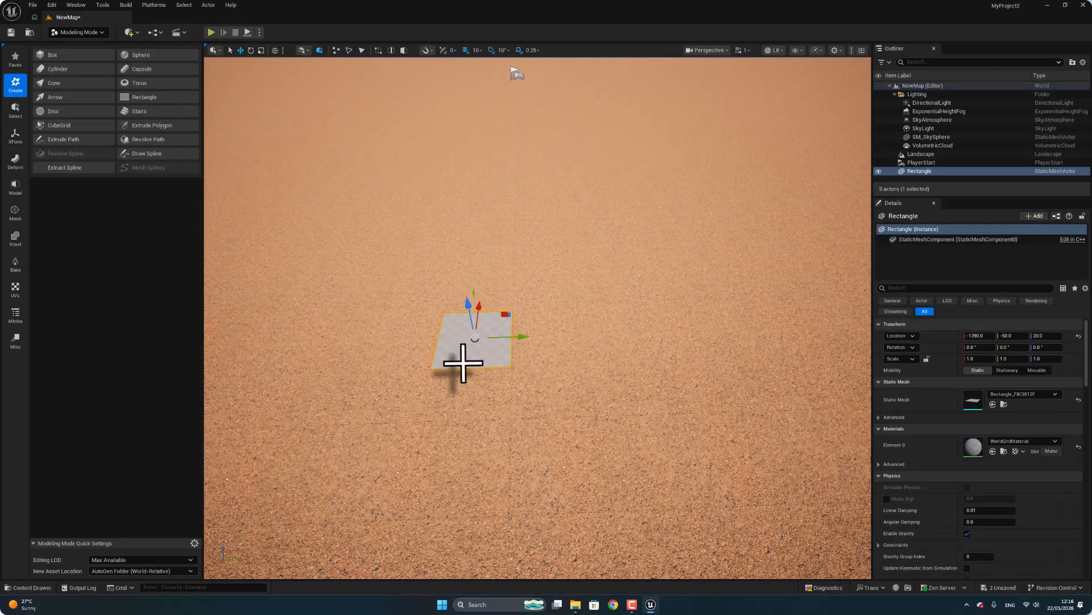
# Locate the rectangle's static mesh asset in the project, move it into the Content folder and open that folder.
pyautogui.rightClick(921, 172)
pyautogui.click(961, 198)
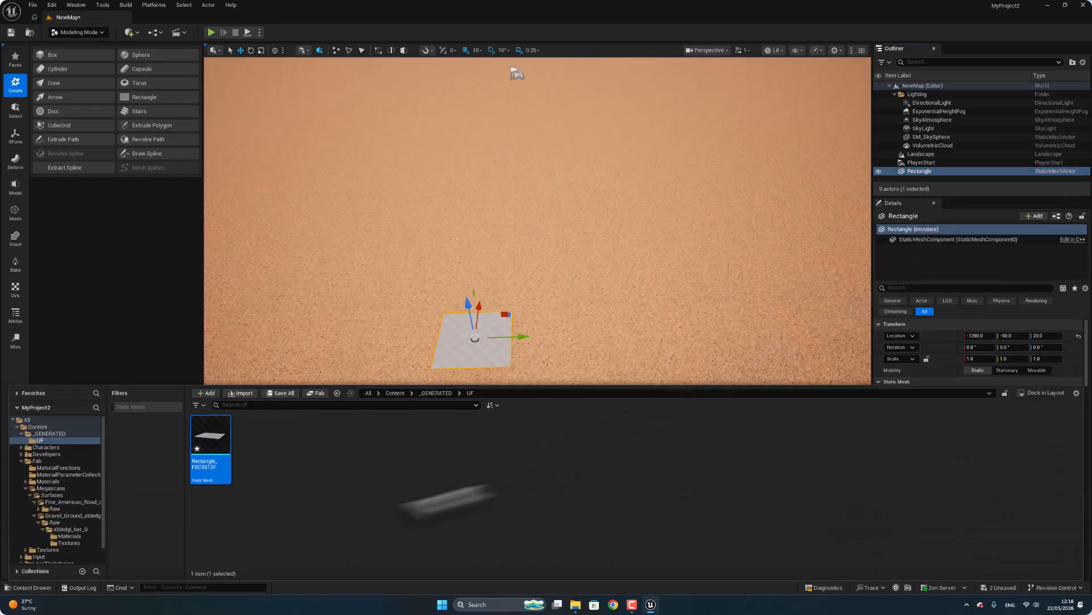
pyautogui.rightClick(197, 437)
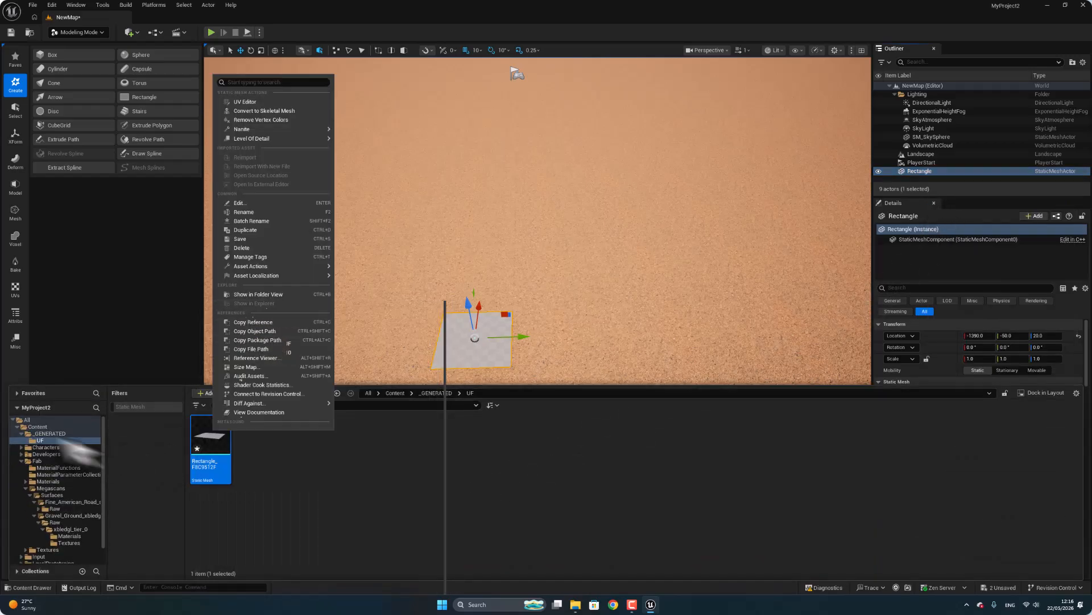
pyautogui.click(213, 439)
pyautogui.moveTo(212, 439); pyautogui.dragTo(39, 428)
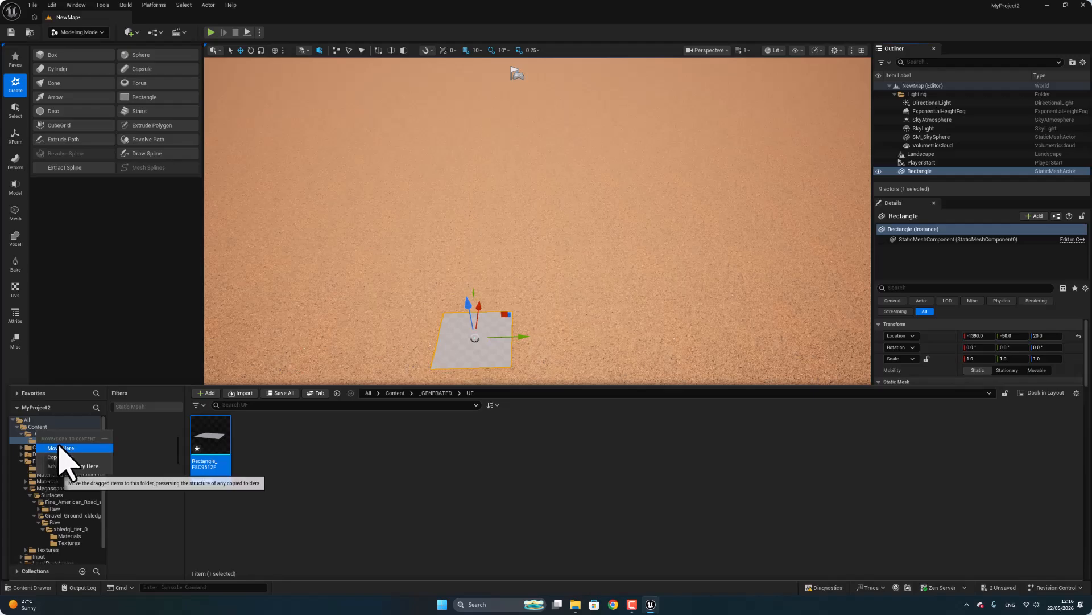
pyautogui.click(60, 448)
pyautogui.click(395, 393)
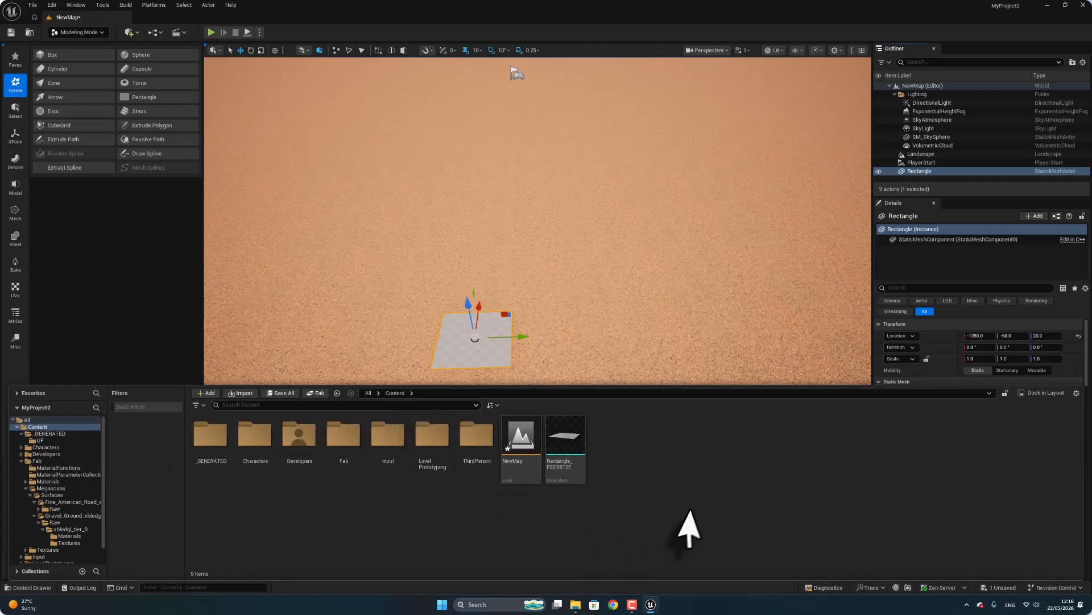
# Open the rectangle's static mesh, search materials for "road", assign the American road material instance to Element 0, and close the editor.
pyautogui.doubleClick(568, 437)
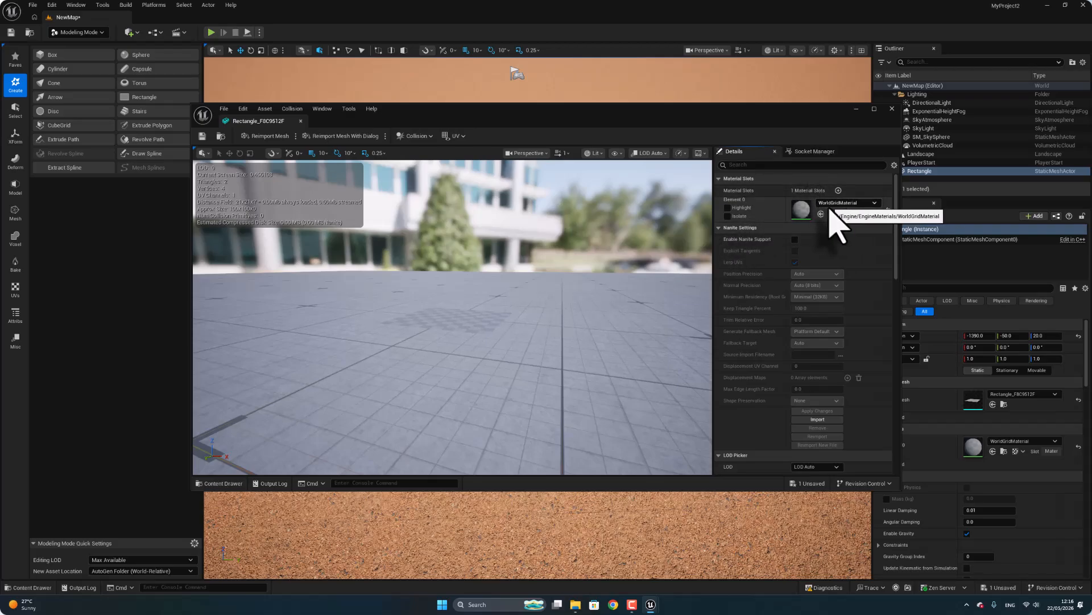
pyautogui.click(853, 203)
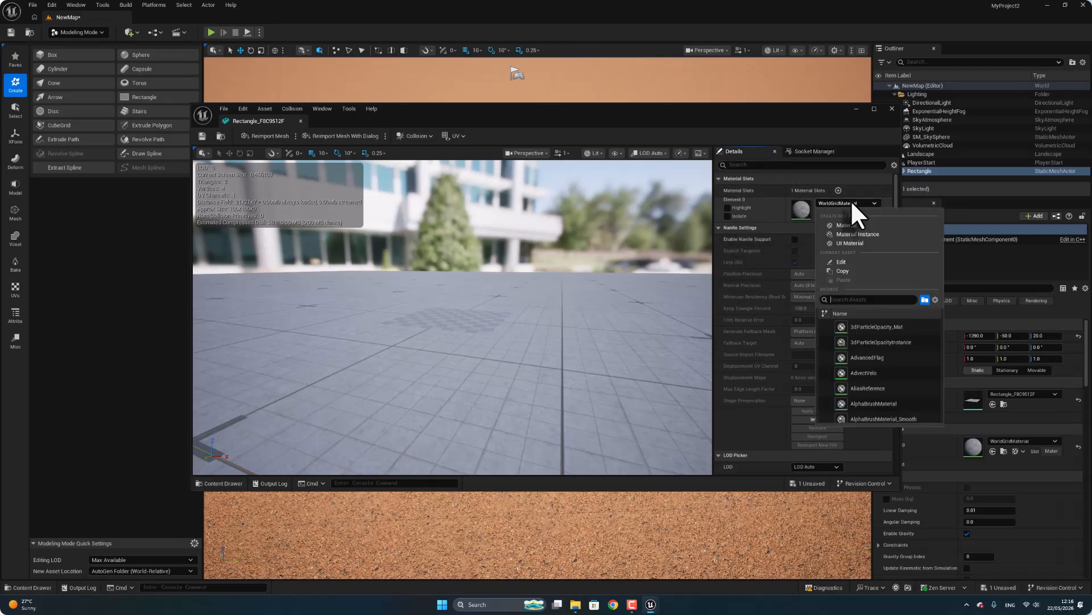
pyautogui.write('r')
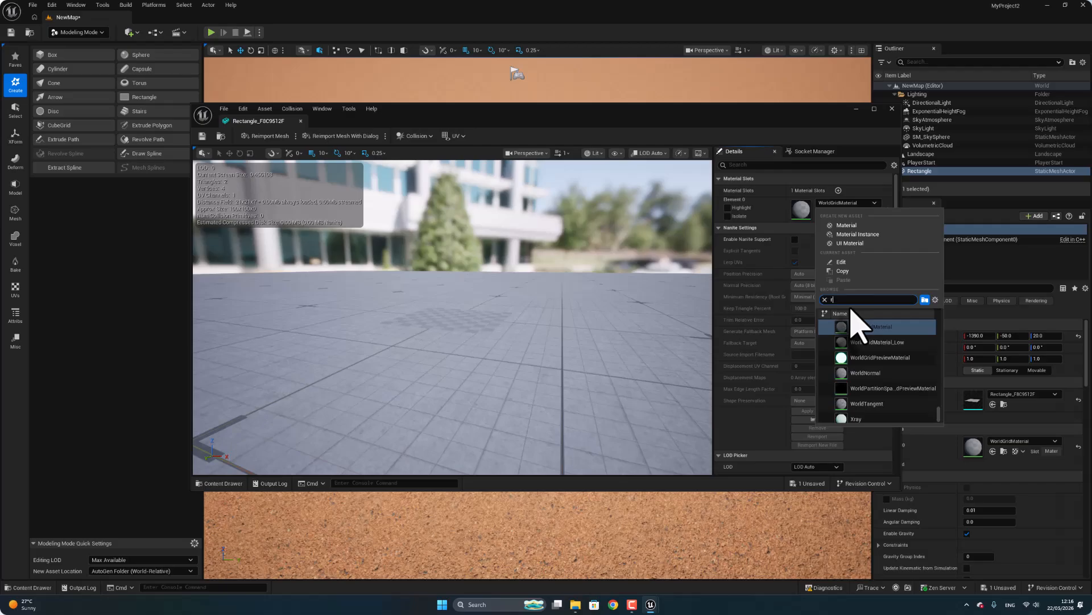
pyautogui.write('oad')
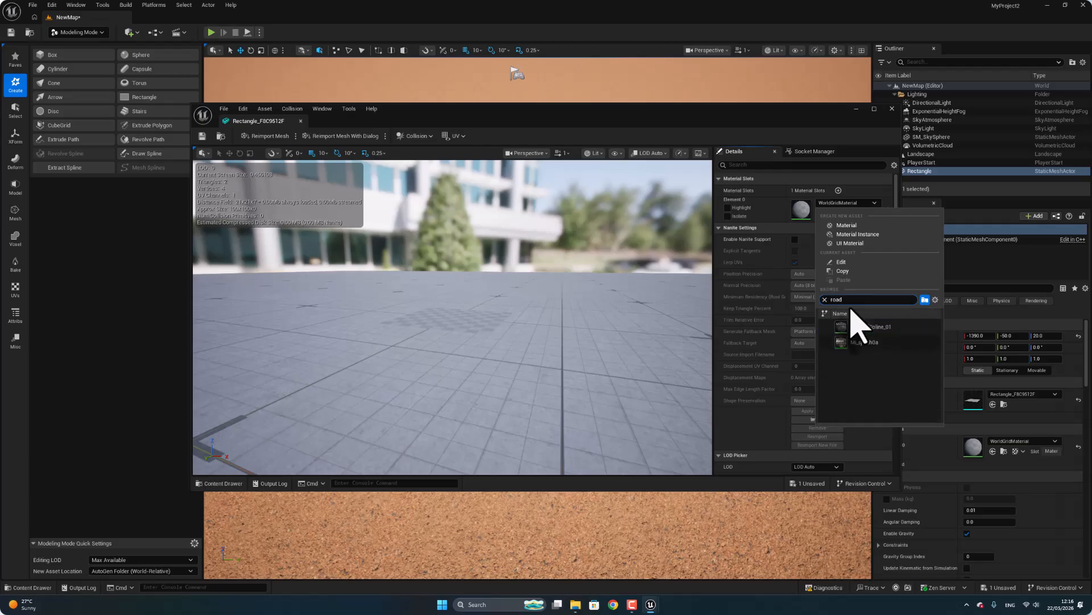
pyautogui.click(854, 342)
pyautogui.moveTo(495, 294); pyautogui.dragTo(618, 427, button='right')
pyautogui.press('w')
pyautogui.press('w')
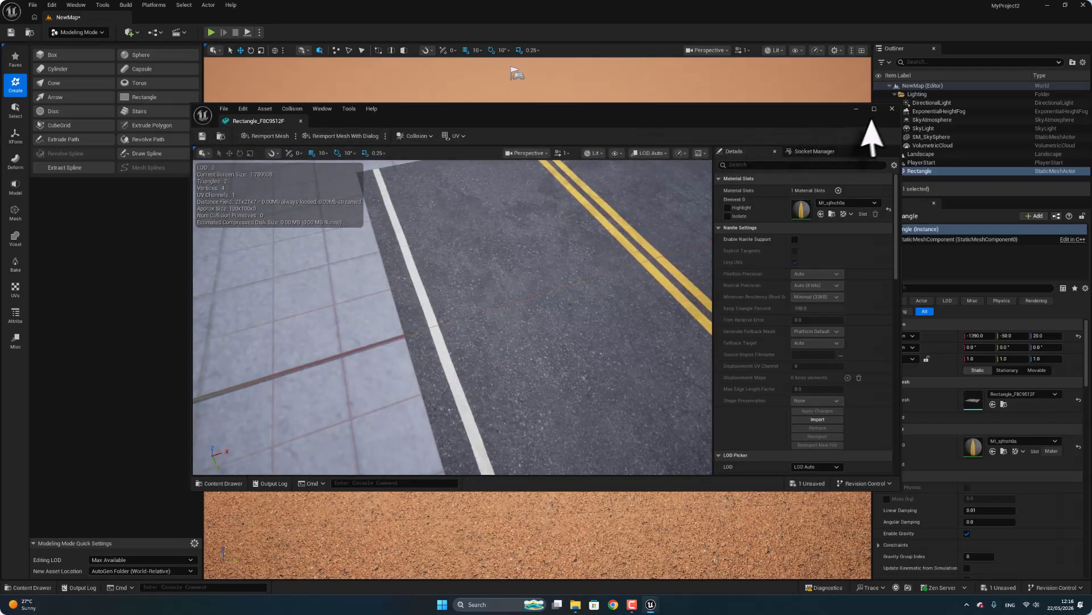
pyautogui.click(891, 109)
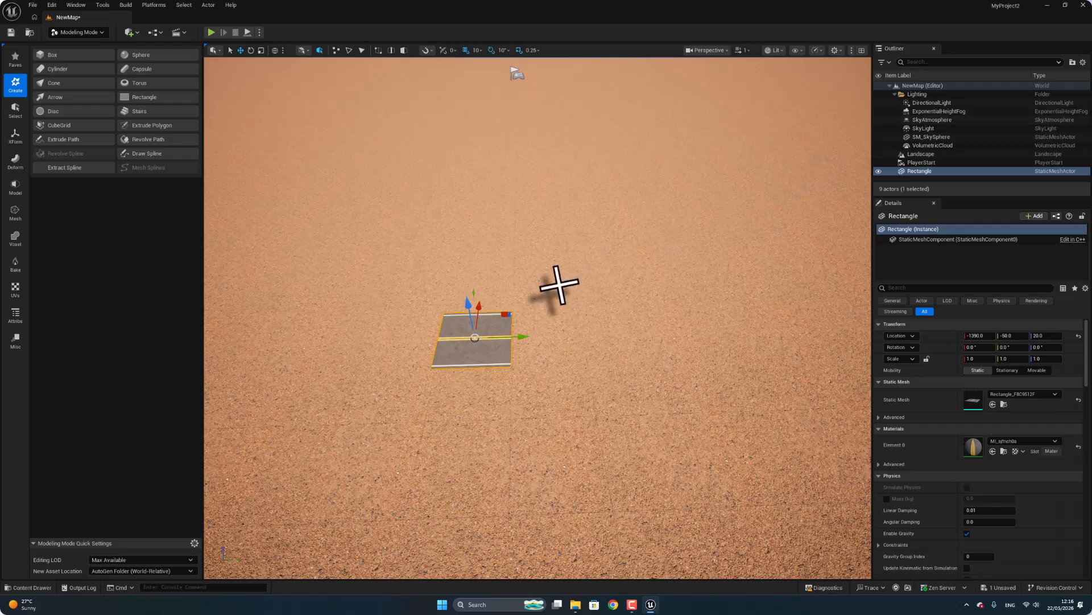
# Inspect the road-textured rectangle in the level and delete its actor from the scene.
pyautogui.moveTo(551, 289); pyautogui.dragTo(537, 303, button='right')
pyautogui.scroll(8, 553, 295)
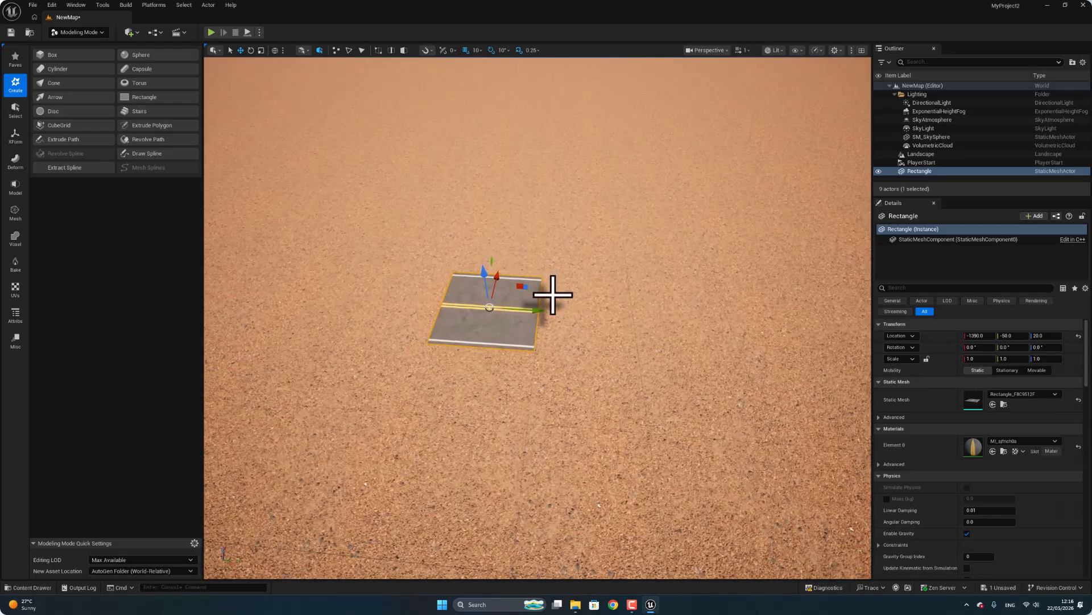
pyautogui.scroll(-3, 553, 295)
pyautogui.rightClick(553, 292)
pyautogui.press('Escape')
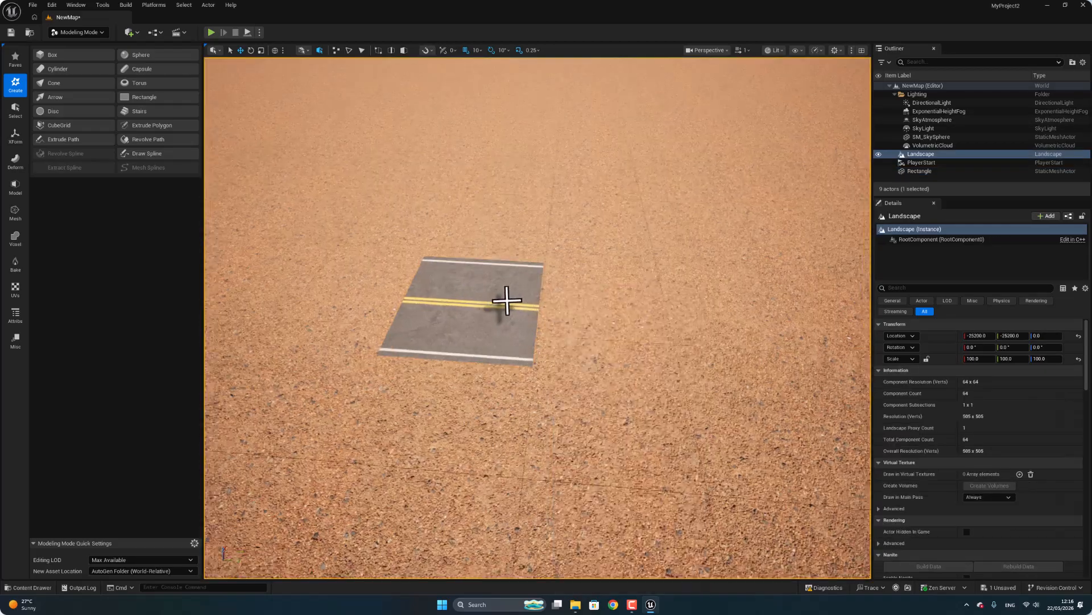
pyautogui.click(504, 311)
pyautogui.press('Delete')
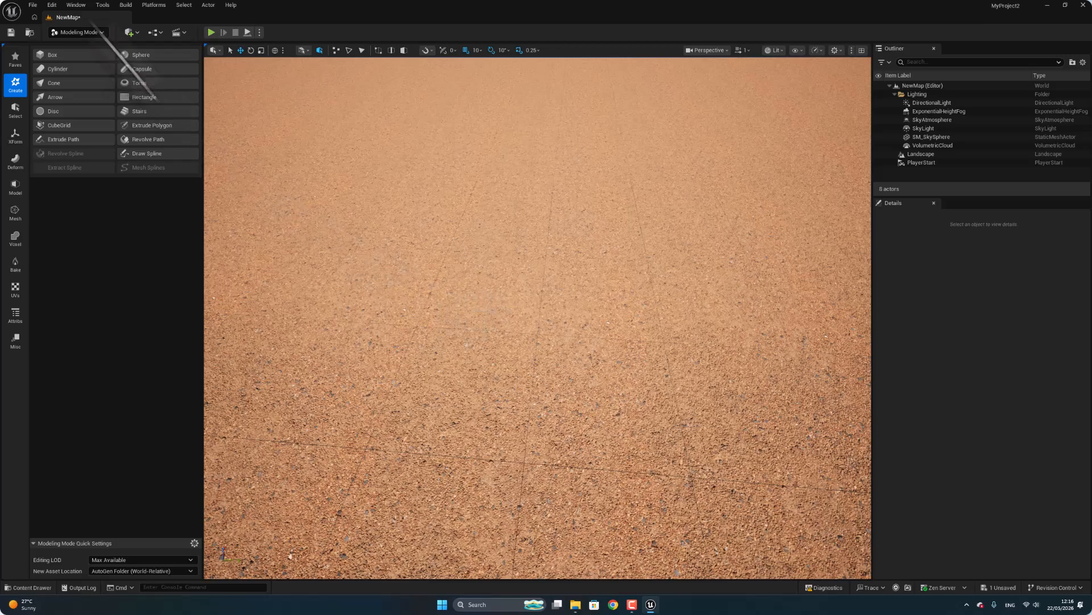
# Return to Landscape mode and place two spline control points about 2,760 units apart to form a straight road segment.
pyautogui.click(82, 32)
pyautogui.click(91, 60)
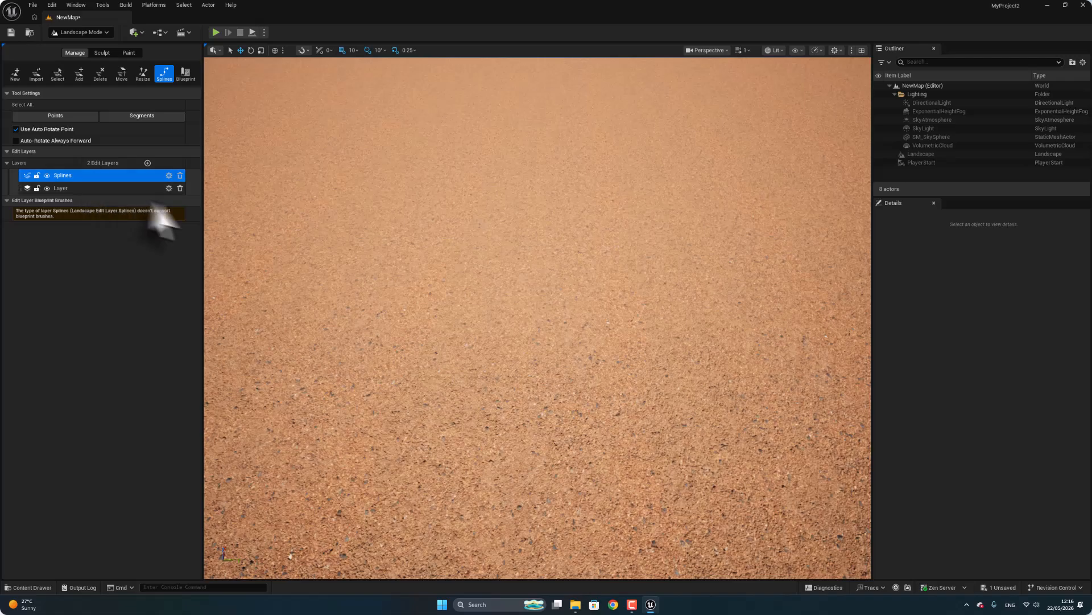
pyautogui.scroll(-5, 383, 286)
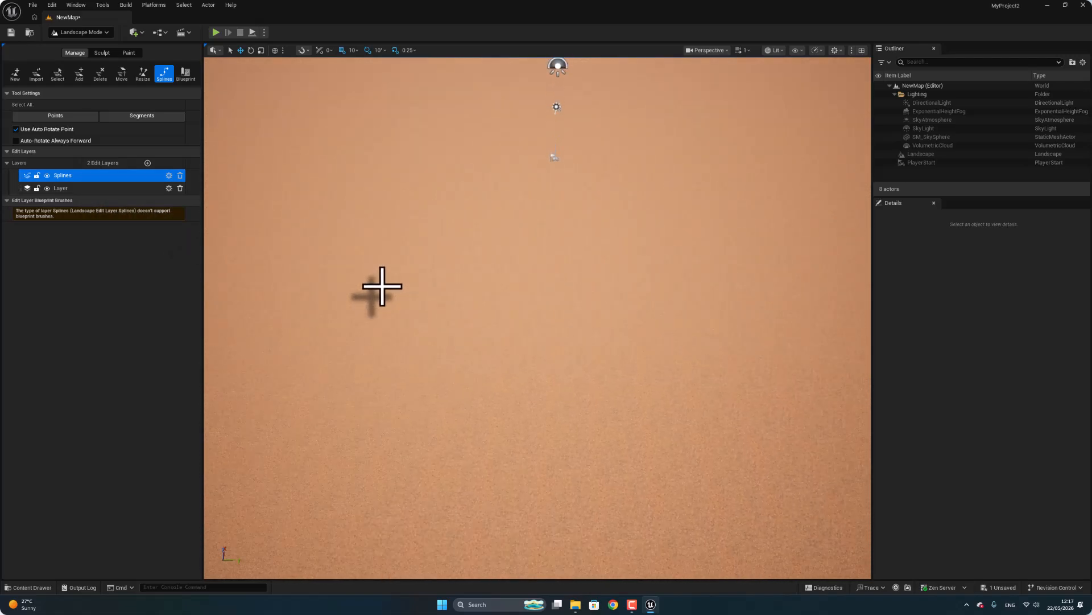
pyautogui.keyDown('ctrl'); pyautogui.click(480, 527); pyautogui.keyUp('ctrl')
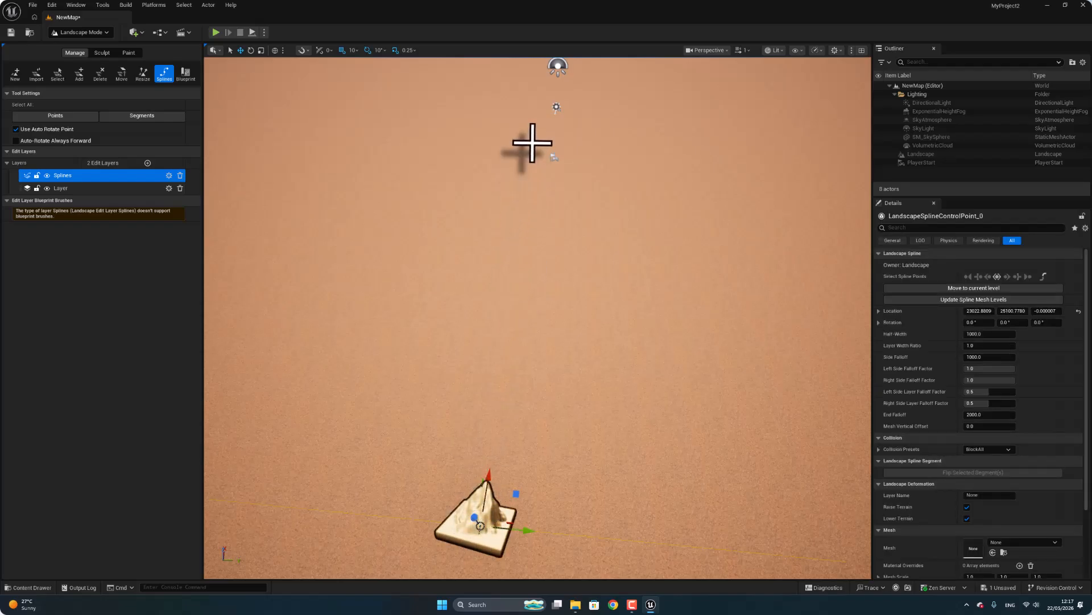
pyautogui.keyDown('ctrl'); pyautogui.click(539, 137); pyautogui.keyUp('ctrl')
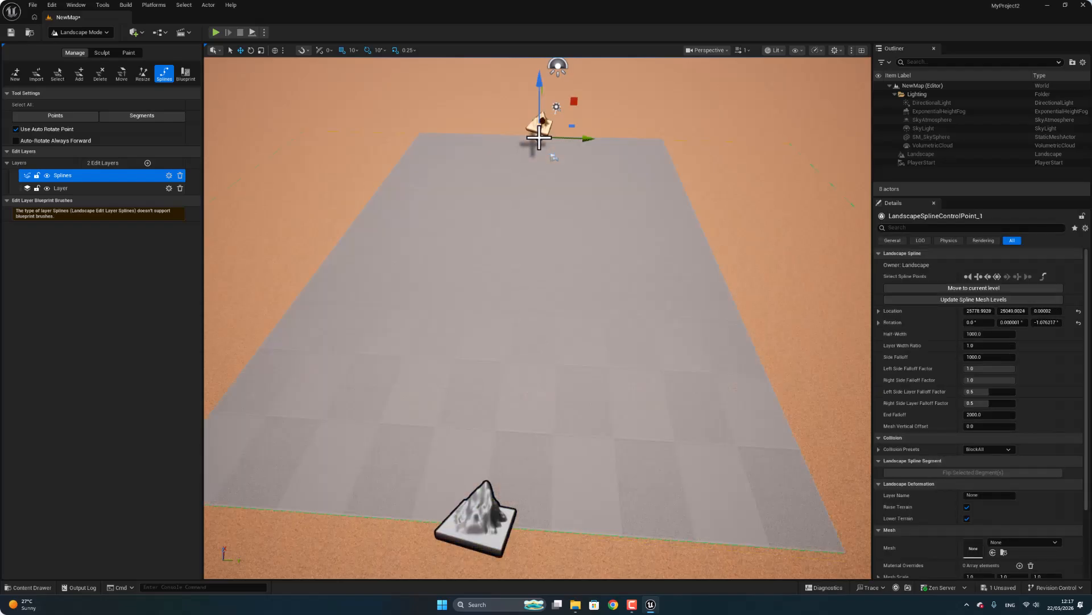
pyautogui.scroll(-3, 518, 222)
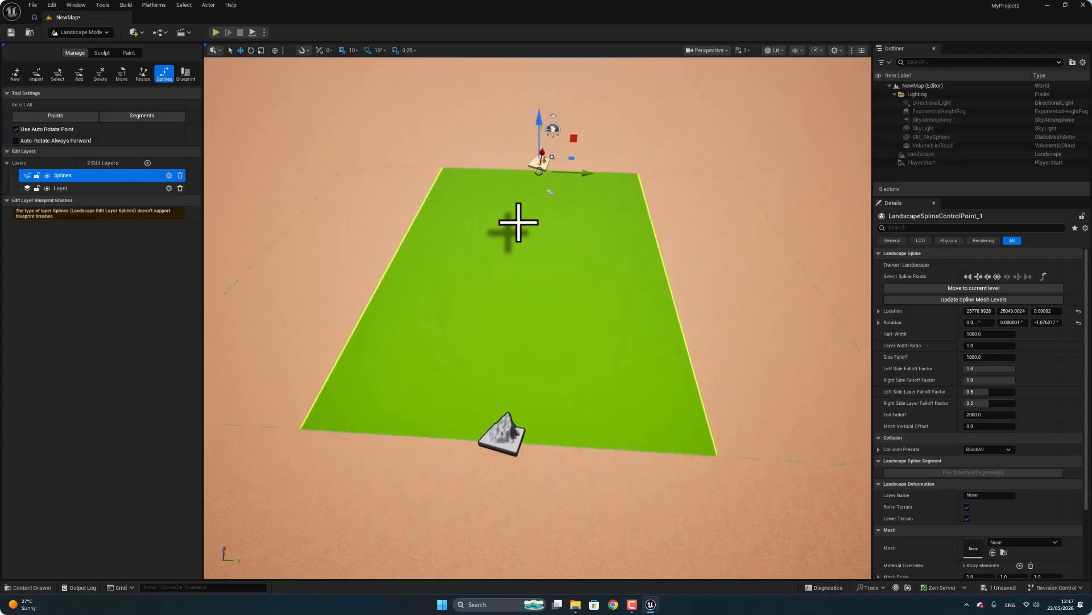
pyautogui.scroll(-8, 517, 223)
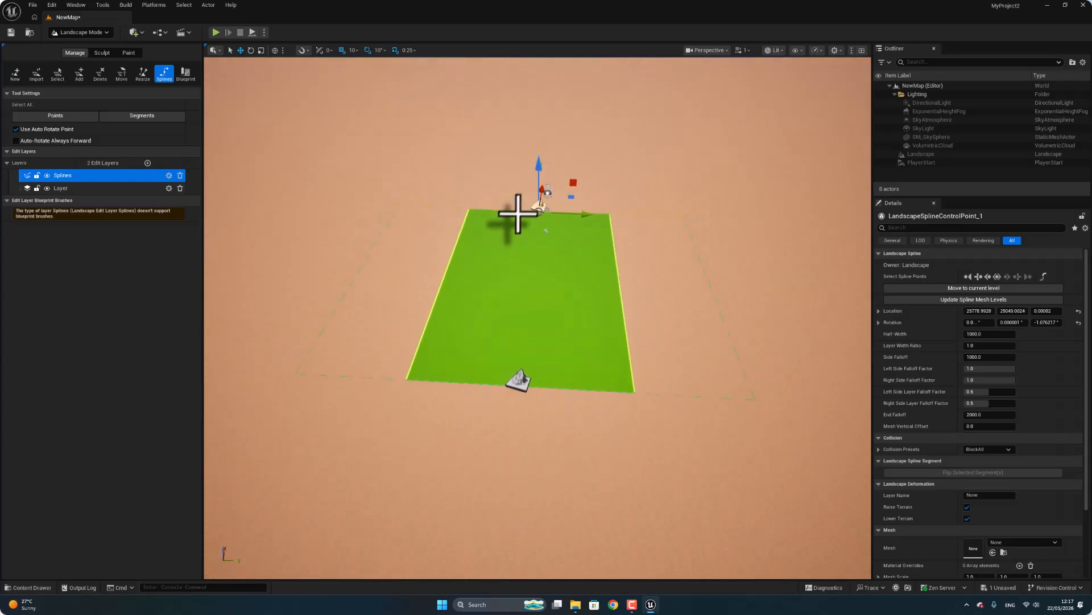
pyautogui.scroll(-3, 535, 256)
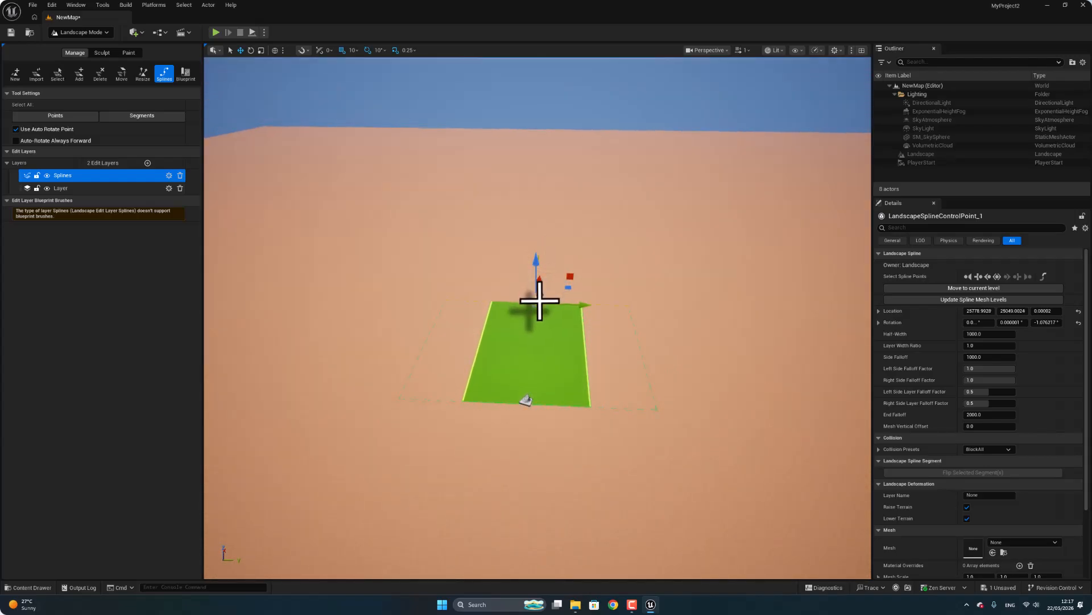
# Lengthen the road segment by moving its end control point to about X 42,360, and add one spline mesh entry to the segment.
pyautogui.moveTo(538, 282); pyautogui.dragTo(553, 180)
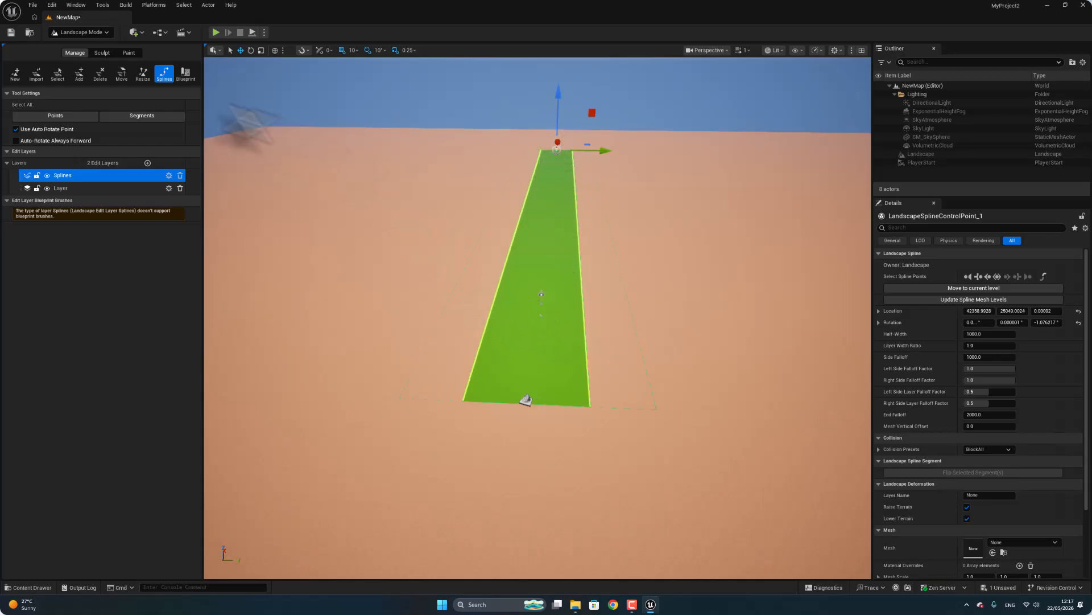
pyautogui.click(543, 278)
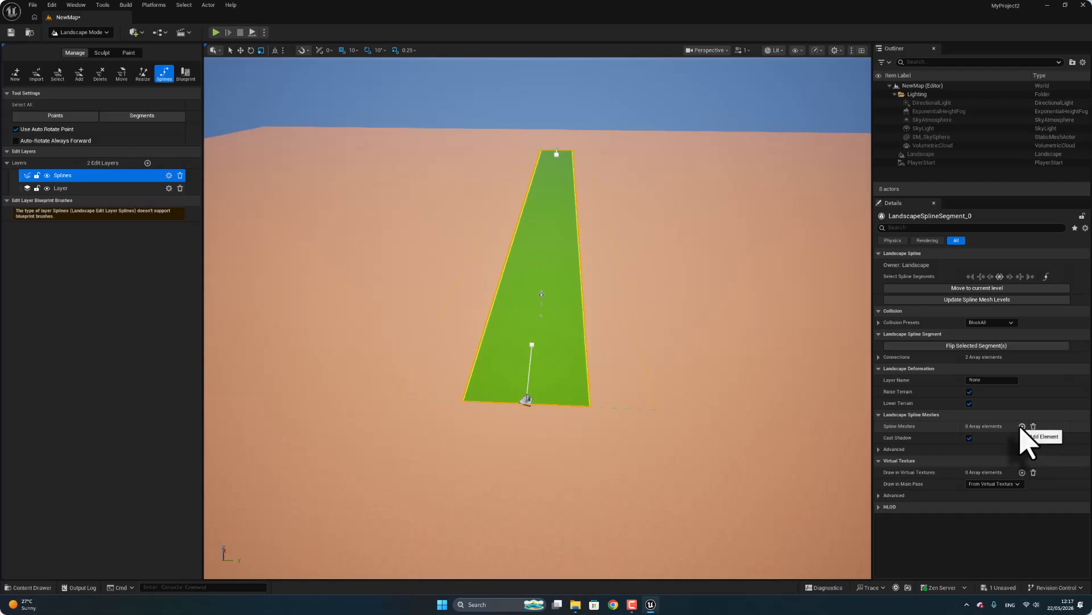
pyautogui.click(1022, 426)
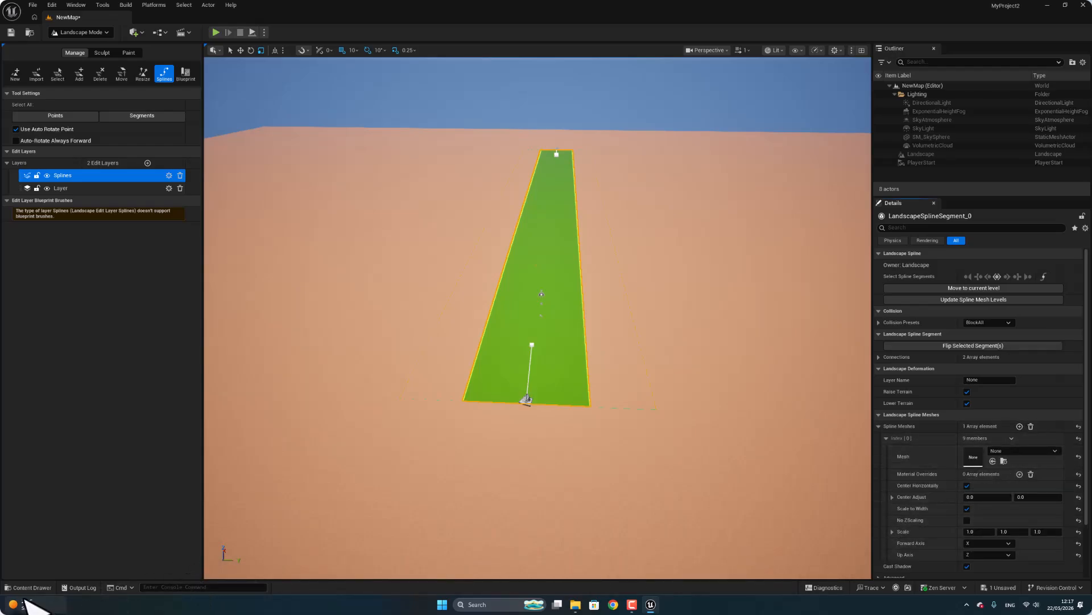
# Assign the rectangle static mesh from the Content folder to the segment's spline mesh entry.
pyautogui.click(28, 587)
pyautogui.scroll(-2, 967, 364)
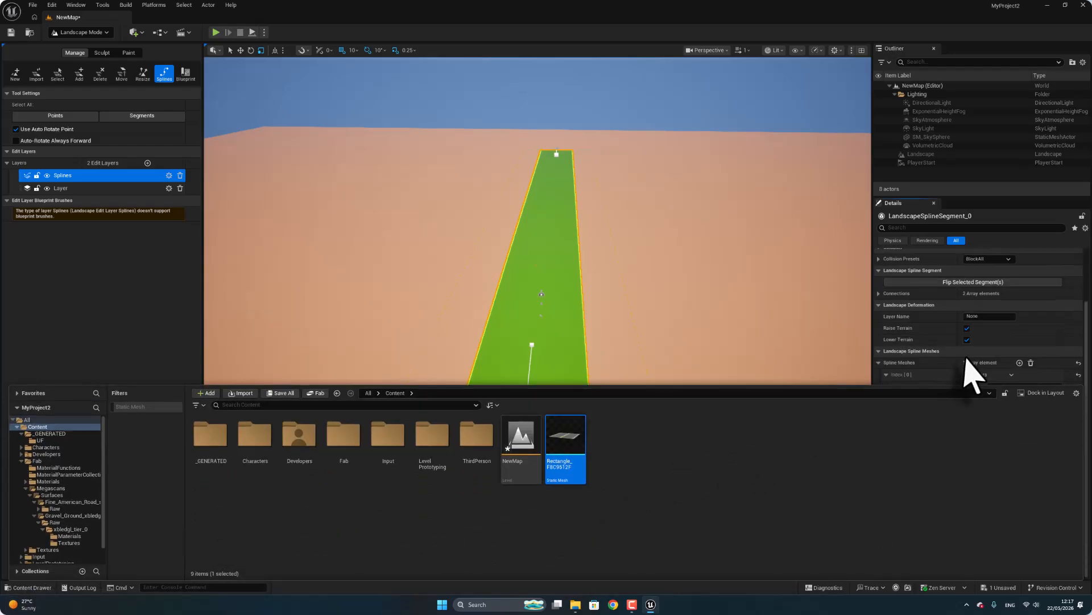
pyautogui.moveTo(573, 443); pyautogui.dragTo(1013, 401)
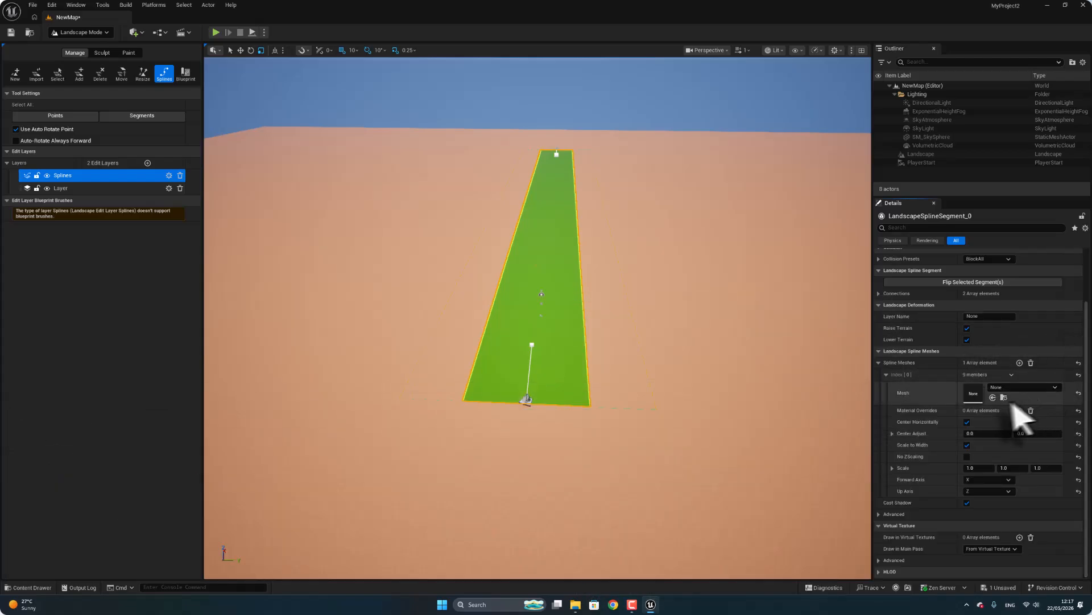
pyautogui.click(993, 397)
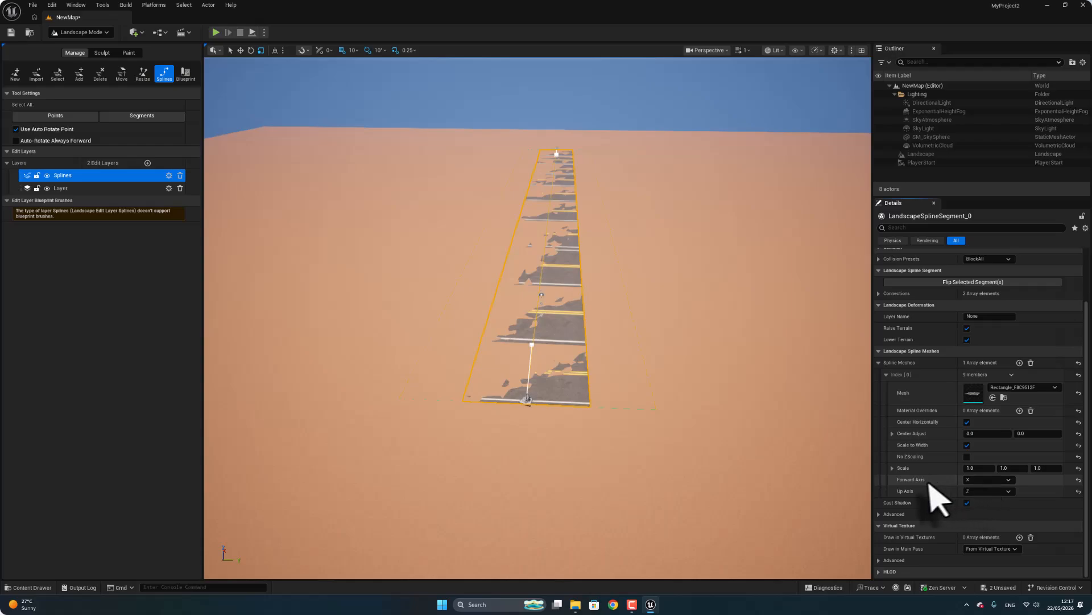
# Set the spline mesh's Forward Axis to Y and its second Center Adjust value to about 0.086 so the road fills the segment.
pyautogui.click(984, 482)
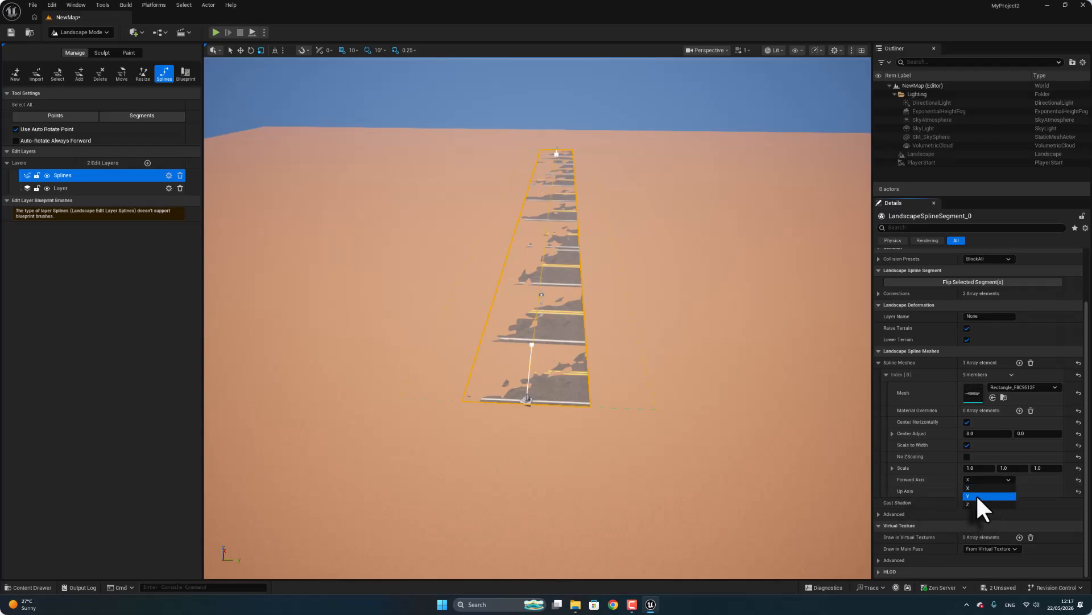
pyautogui.click(977, 496)
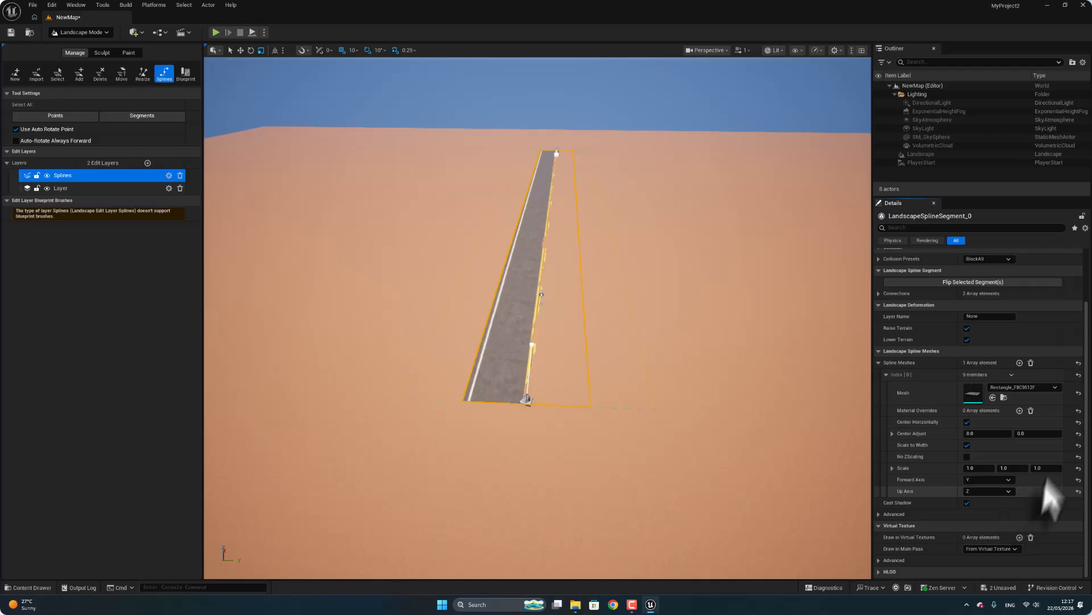
pyautogui.moveTo(1023, 436); pyautogui.dragTo(1041, 436)
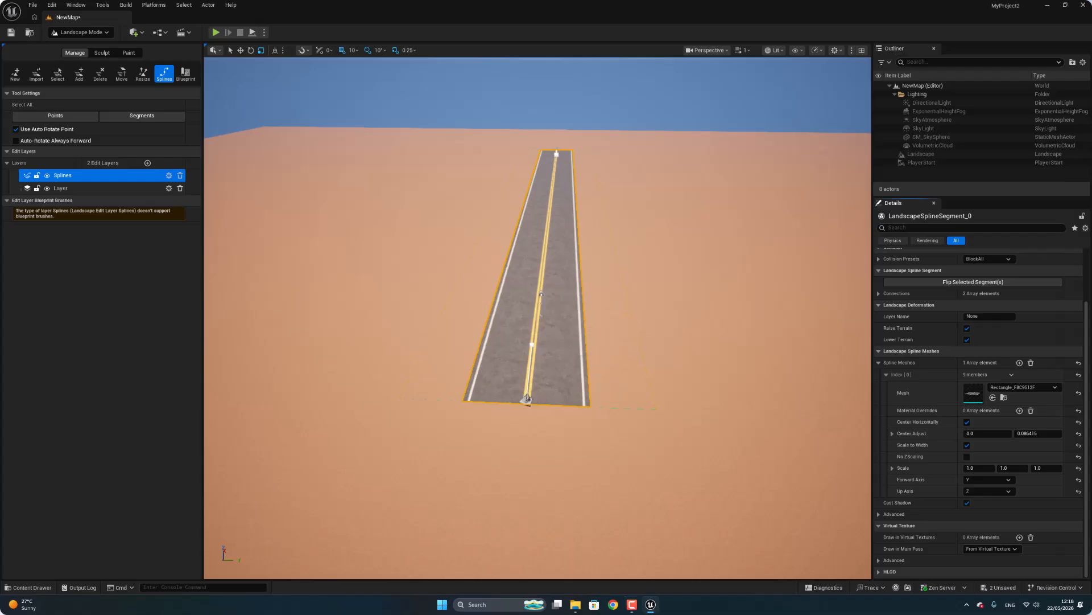
# Save the level with the textured road segment.
pyautogui.moveTo(626, 319); pyautogui.dragTo(552, 183, button='right')
pyautogui.press('w')
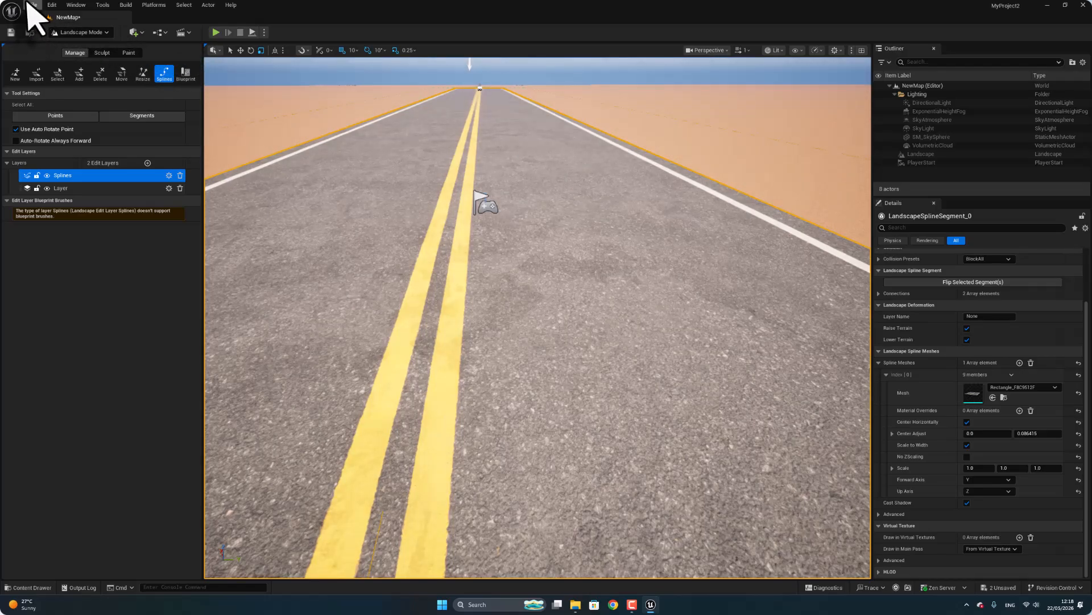
pyautogui.click(28, 3)
pyautogui.click(74, 118)
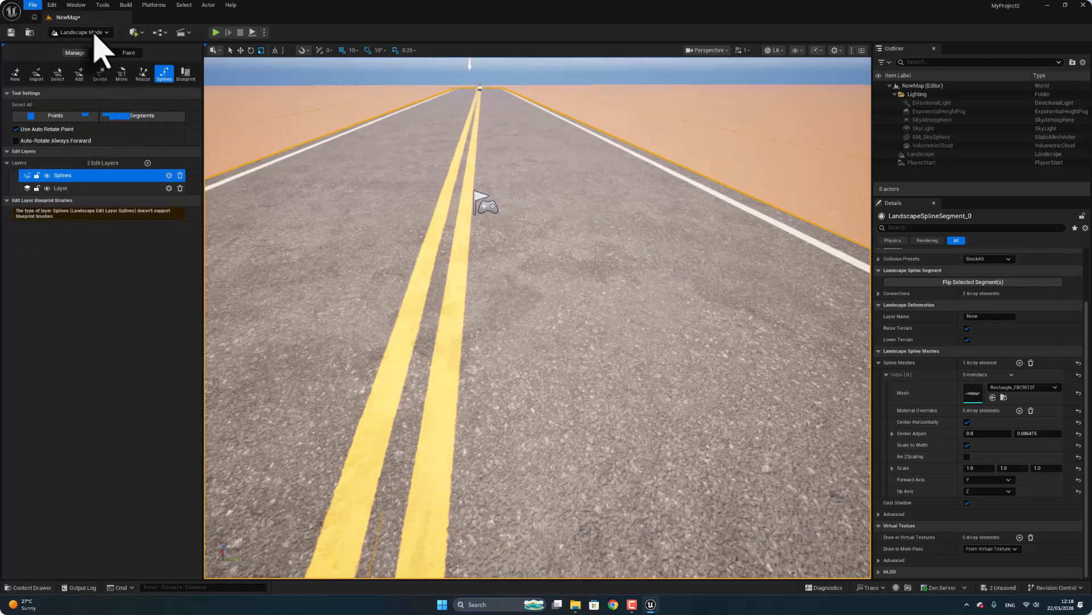
# Switch to Selection mode and add a new Player Start actor on the road.
pyautogui.click(95, 35)
pyautogui.scroll(-5, 386, 193)
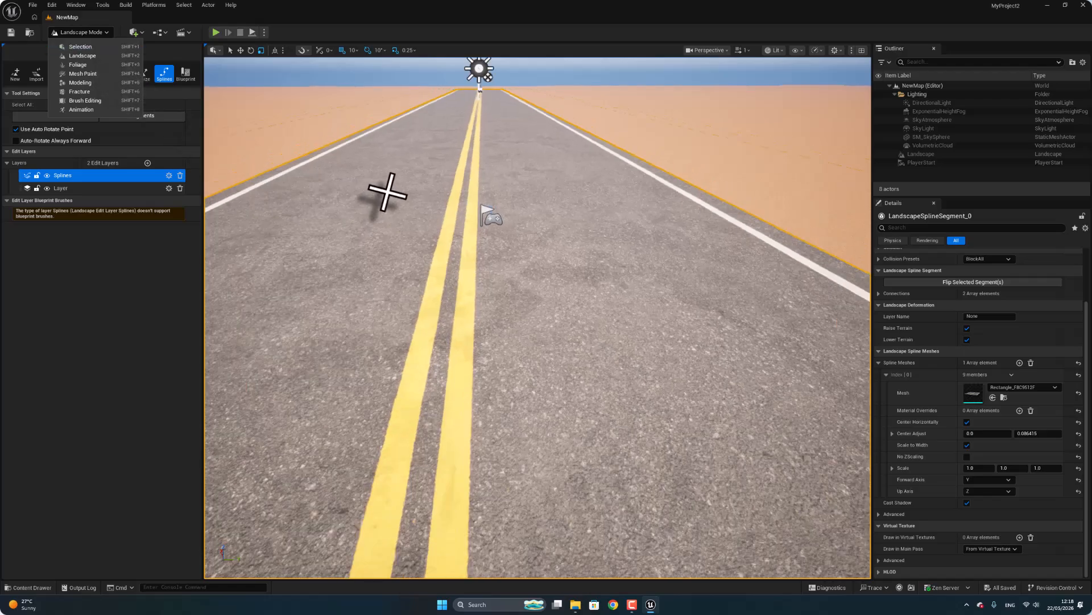
pyautogui.click(99, 46)
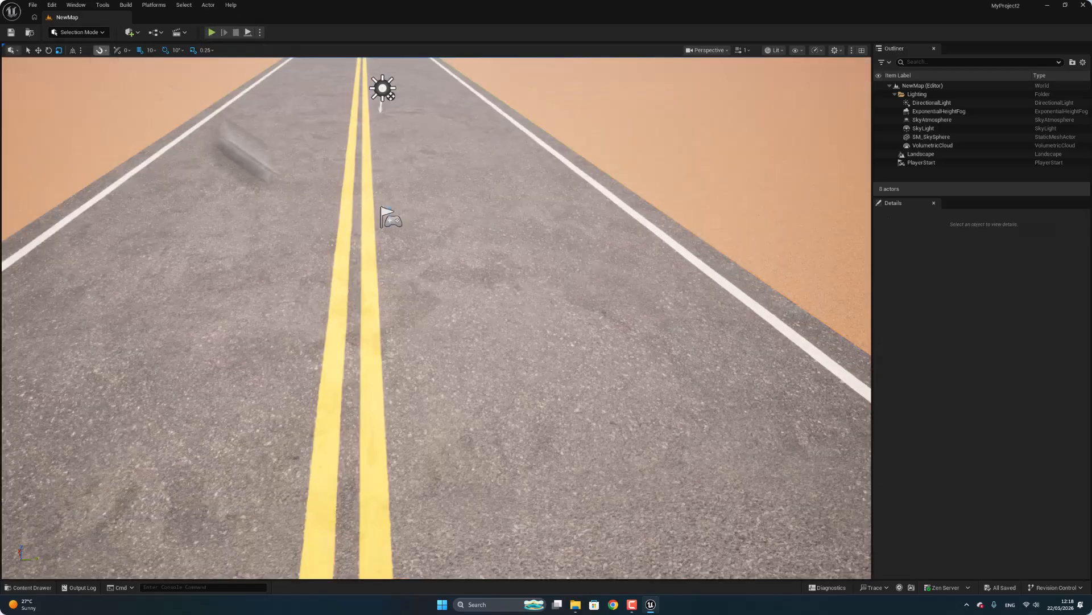
pyautogui.click(130, 32)
pyautogui.moveTo(157, 149)
pyautogui.moveTo(155, 112)
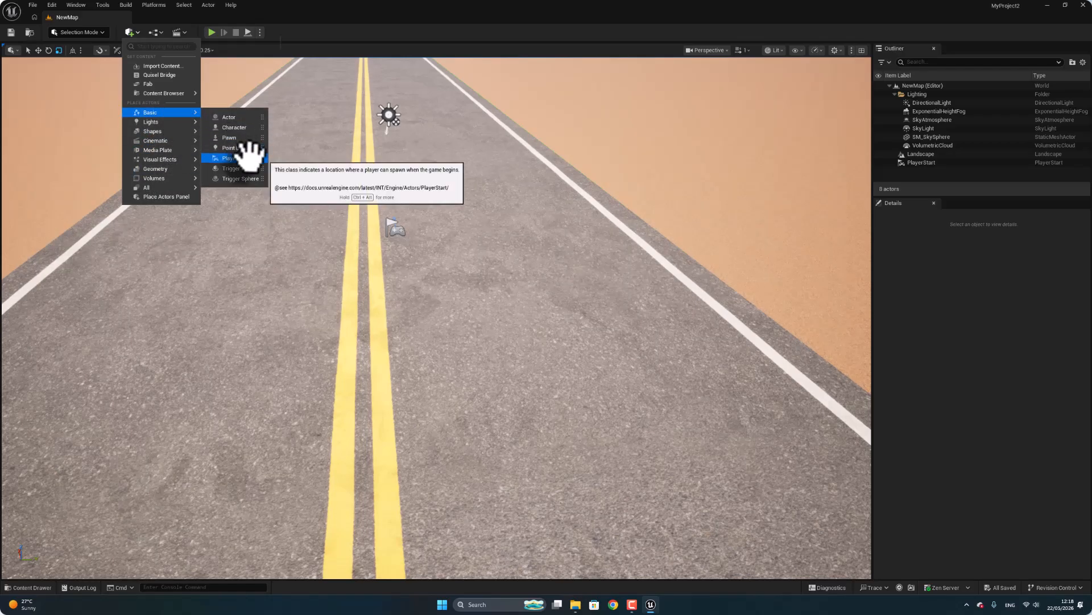
pyautogui.click(237, 158)
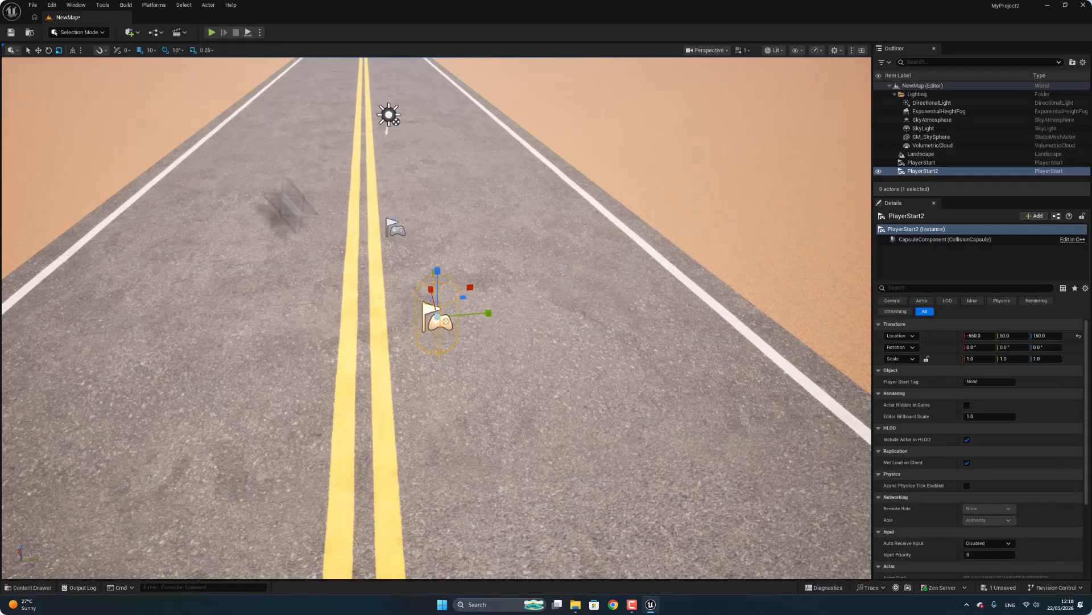
# Delete the original Player Start and raise the new one to Z 310 above the road.
pyautogui.click(922, 162)
pyautogui.press('Delete')
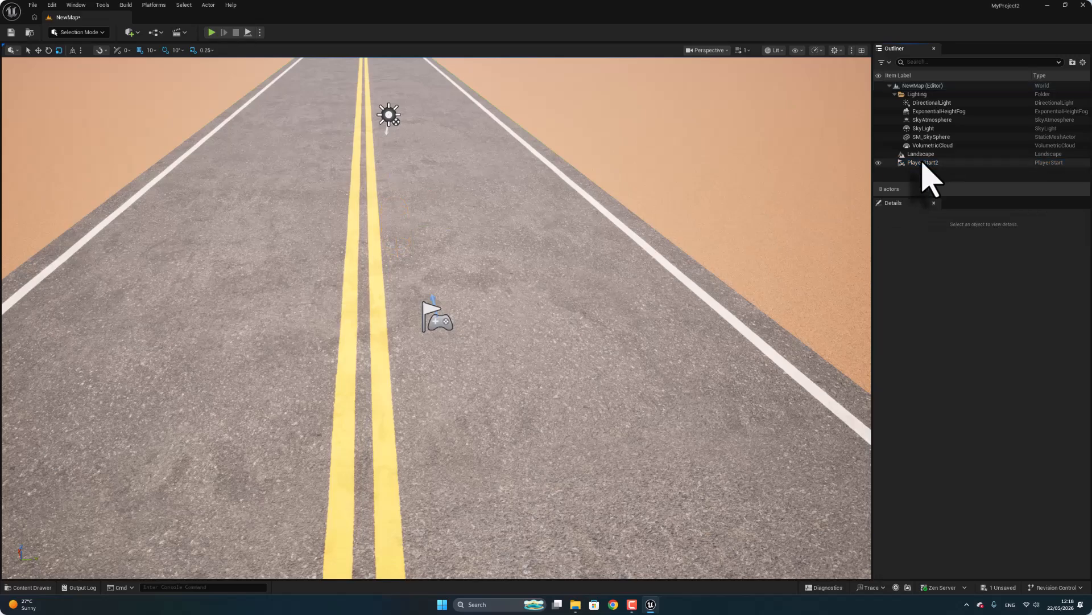
pyautogui.click(917, 162)
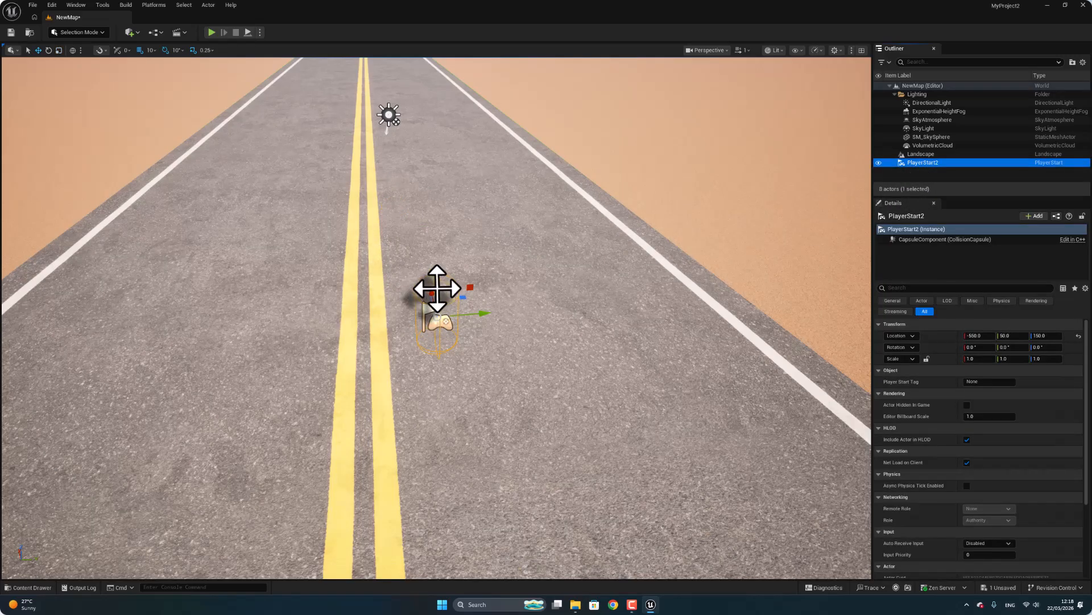
pyautogui.moveTo(436, 284); pyautogui.dragTo(434, 202)
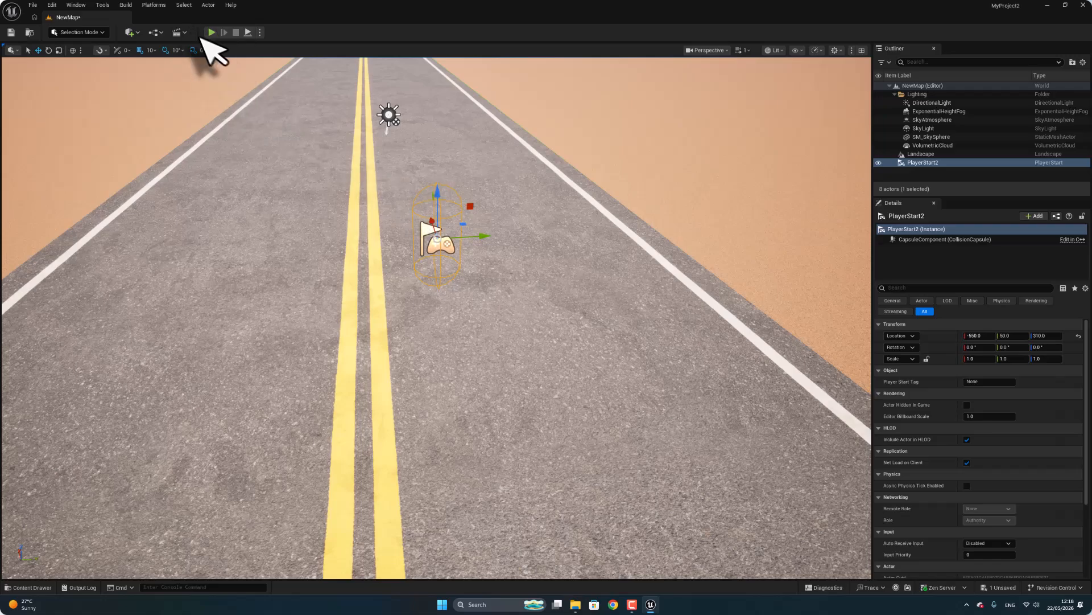
# Play the level and walk the character along the road to test it.
pyautogui.click(211, 33)
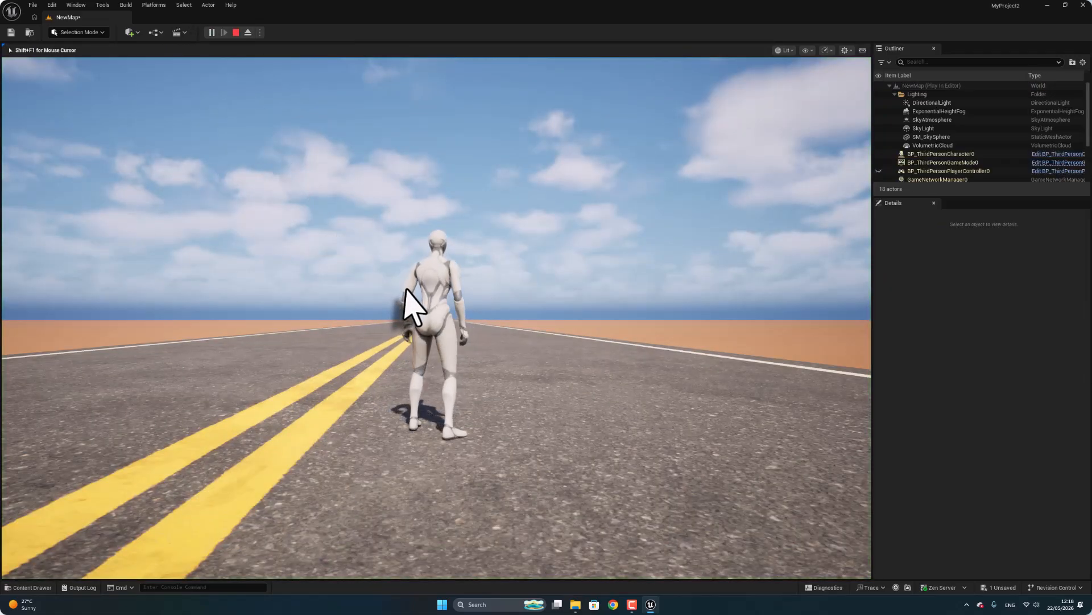
pyautogui.press('w')
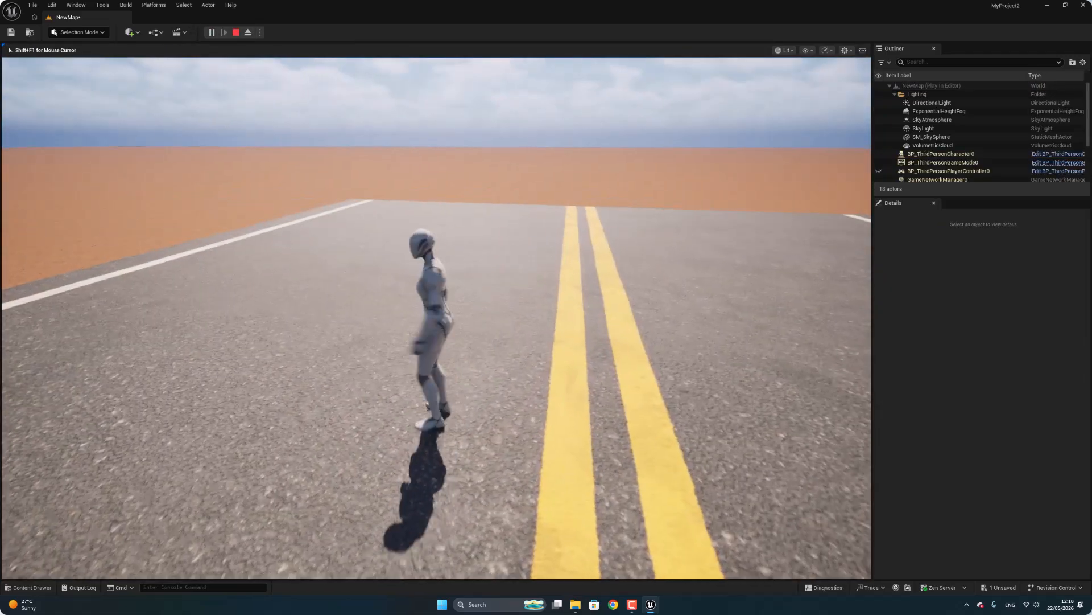
pyautogui.press('w')
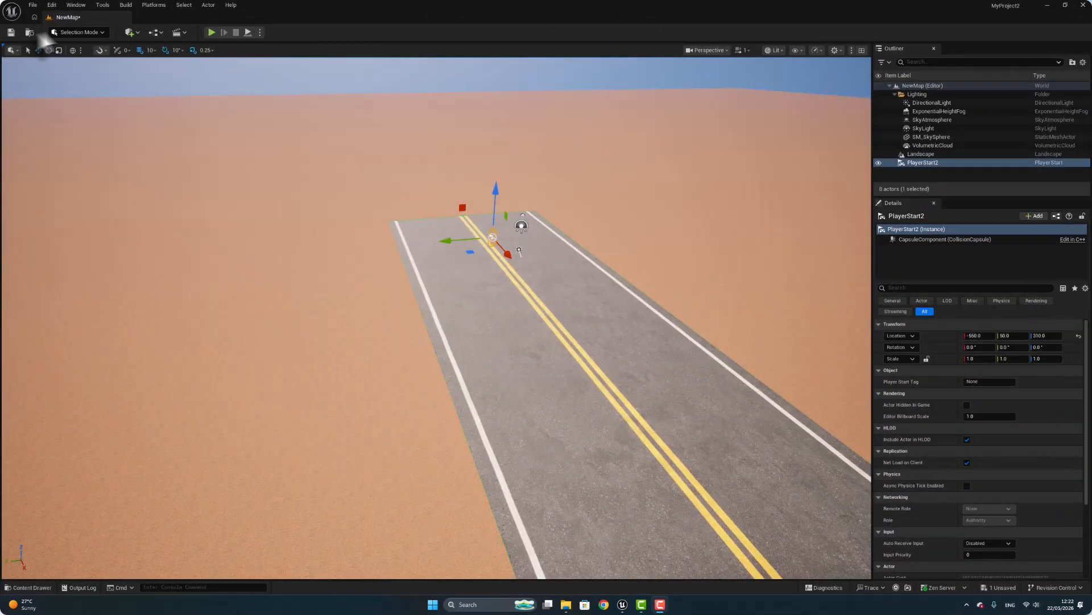
# Return to Landscape mode and raise the viewport camera speed to about 6.6.
pyautogui.click(84, 33)
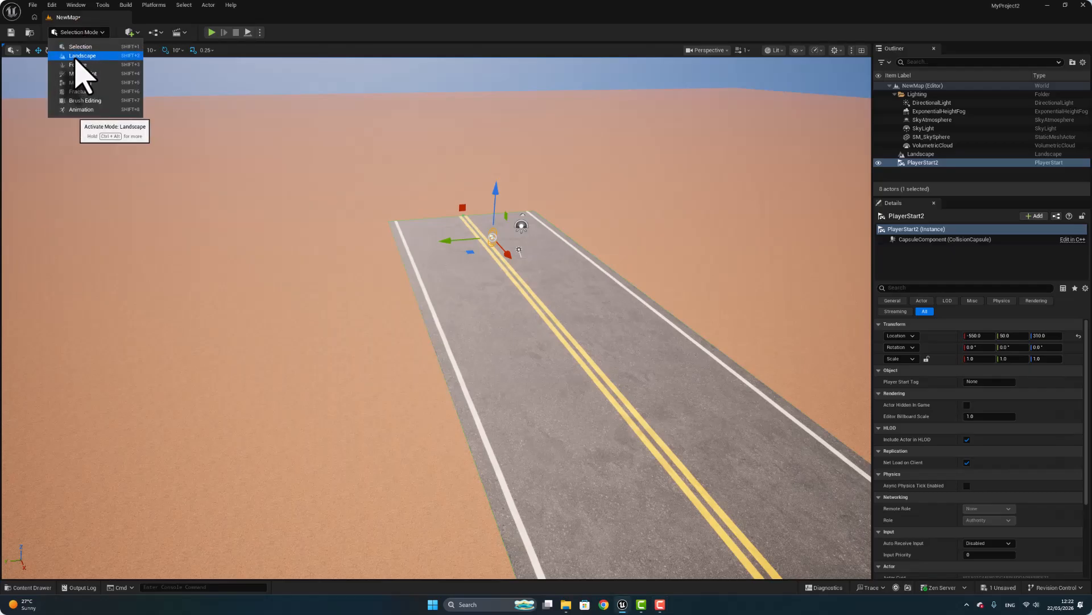
pyautogui.click(79, 56)
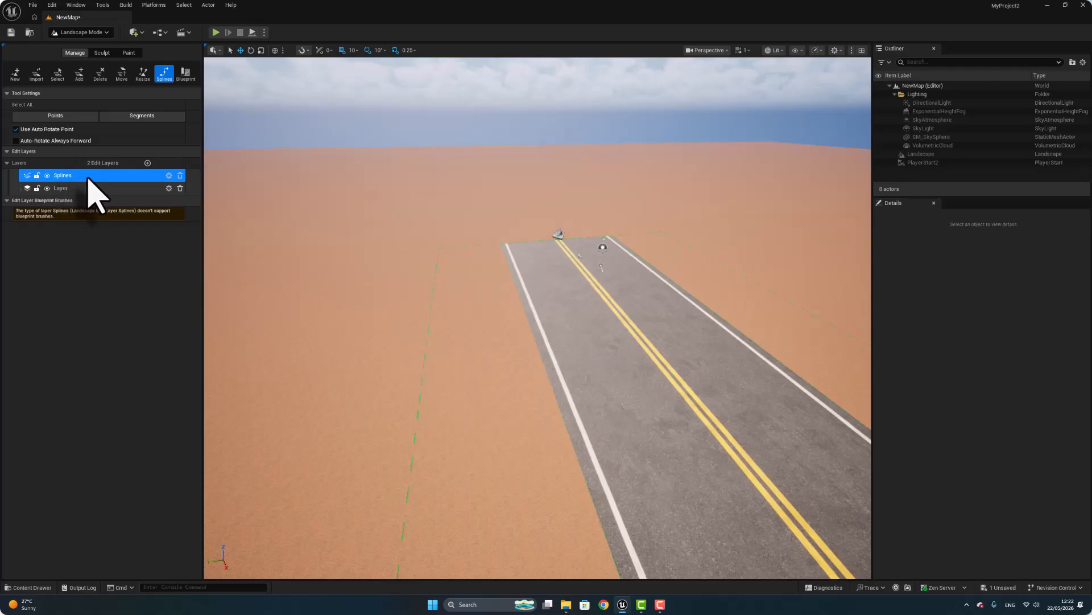
pyautogui.scroll(-2, 449, 393)
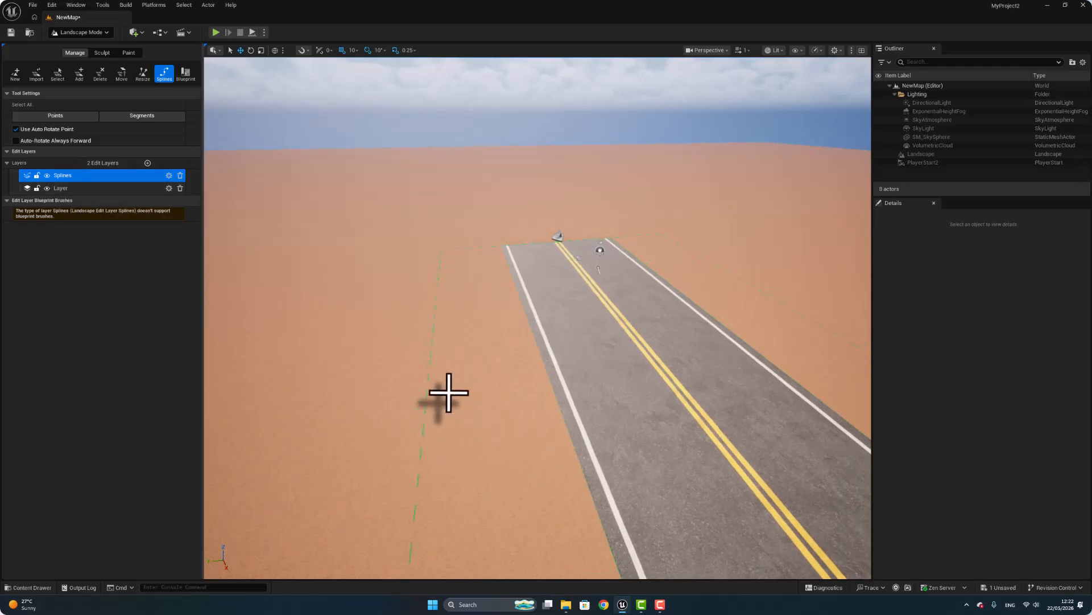
pyautogui.moveTo(449, 393); pyautogui.dragTo(415, 445, button='right')
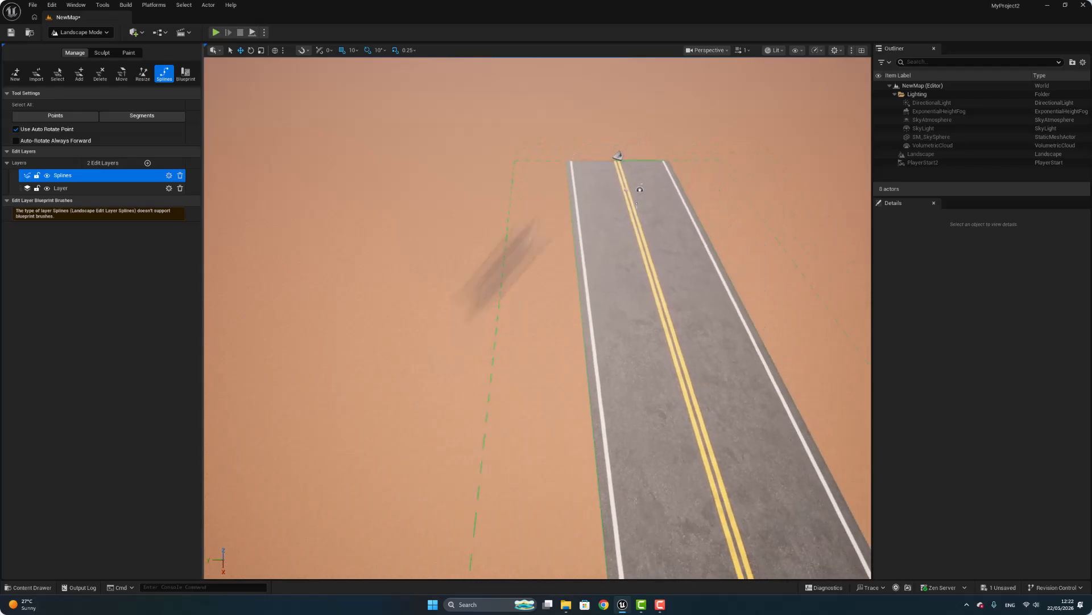
pyautogui.click(742, 50)
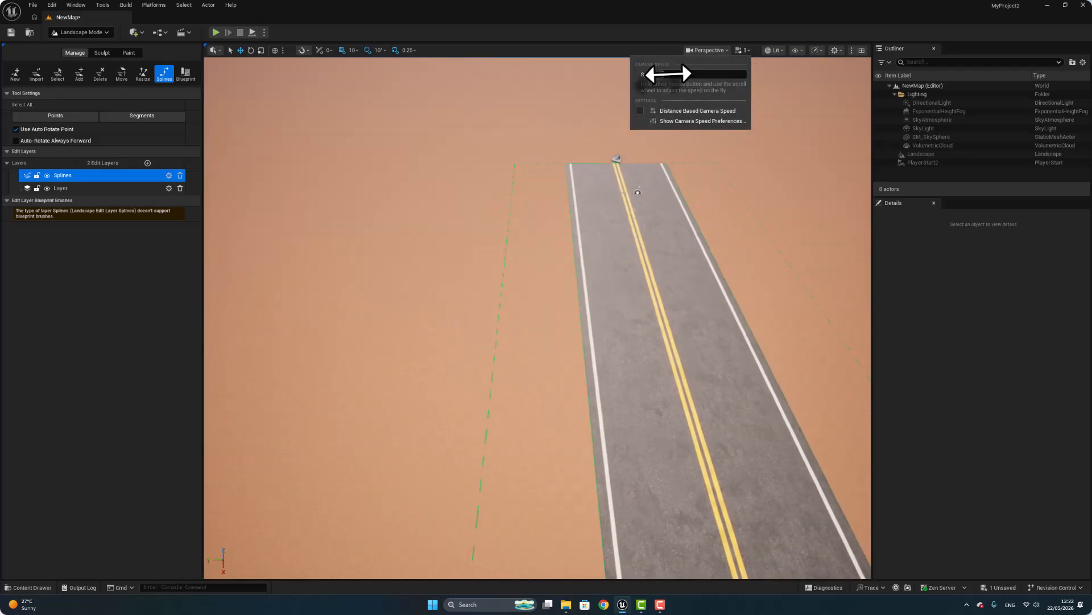
pyautogui.moveTo(682, 74); pyautogui.dragTo(692, 74)
# Place two spline control points beside the existing road and move the second to about X 22,400, forming a separate, roughly parallel segment.
pyautogui.moveTo(615, 188); pyautogui.dragTo(649, 212, button='right')
pyautogui.press('s')
pyautogui.moveTo(478, 194); pyautogui.dragTo(458, 226, button='right')
pyautogui.press('s')
pyautogui.press('w')
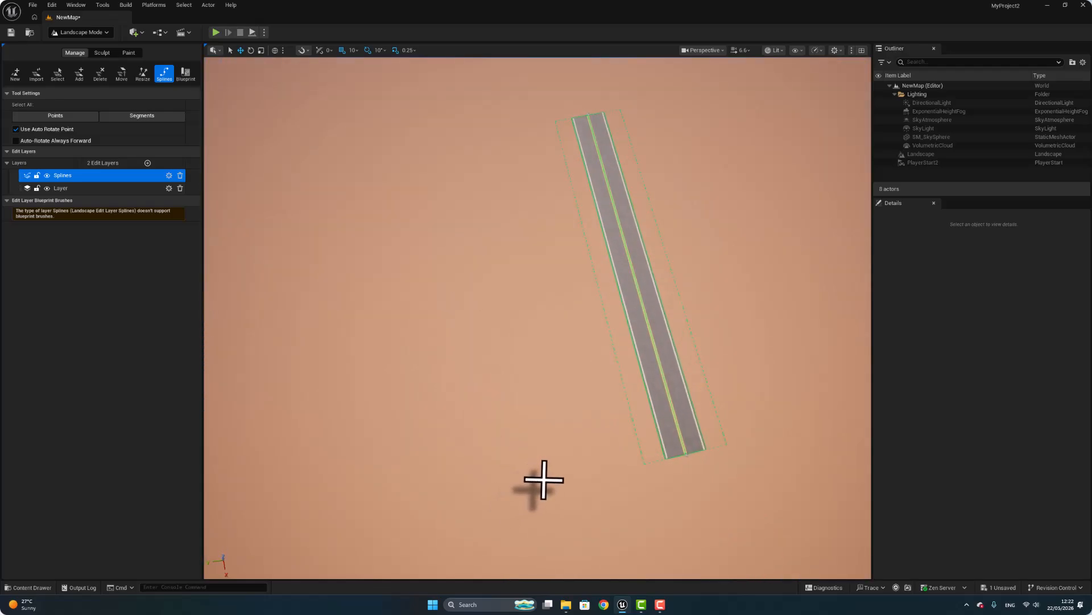
pyautogui.keyDown('ctrl'); pyautogui.click(543, 479); pyautogui.keyUp('ctrl')
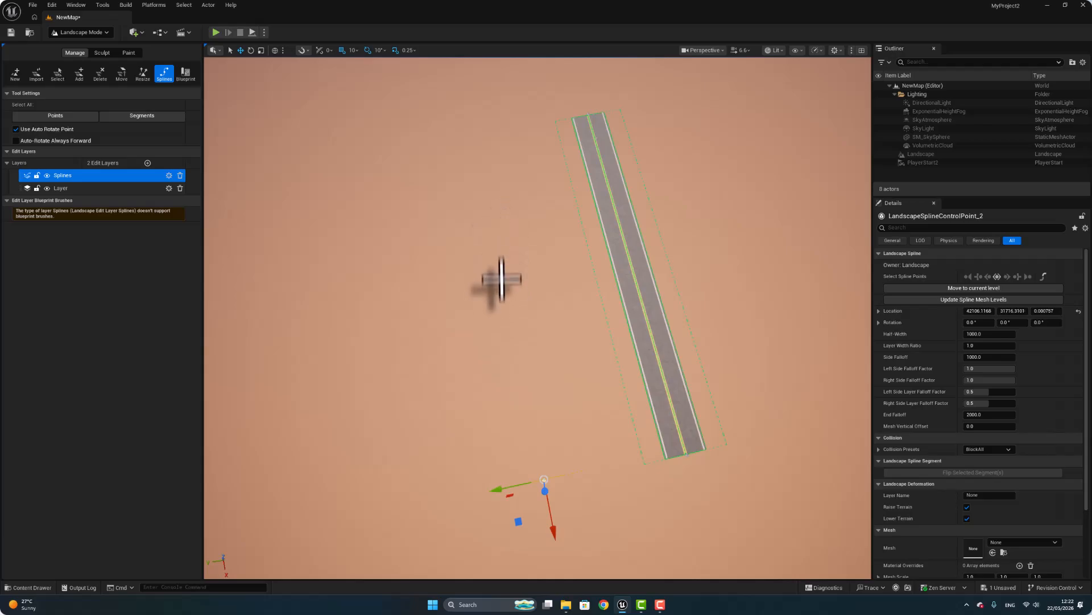
pyautogui.keyDown('ctrl'); pyautogui.click(500, 286); pyautogui.keyUp('ctrl')
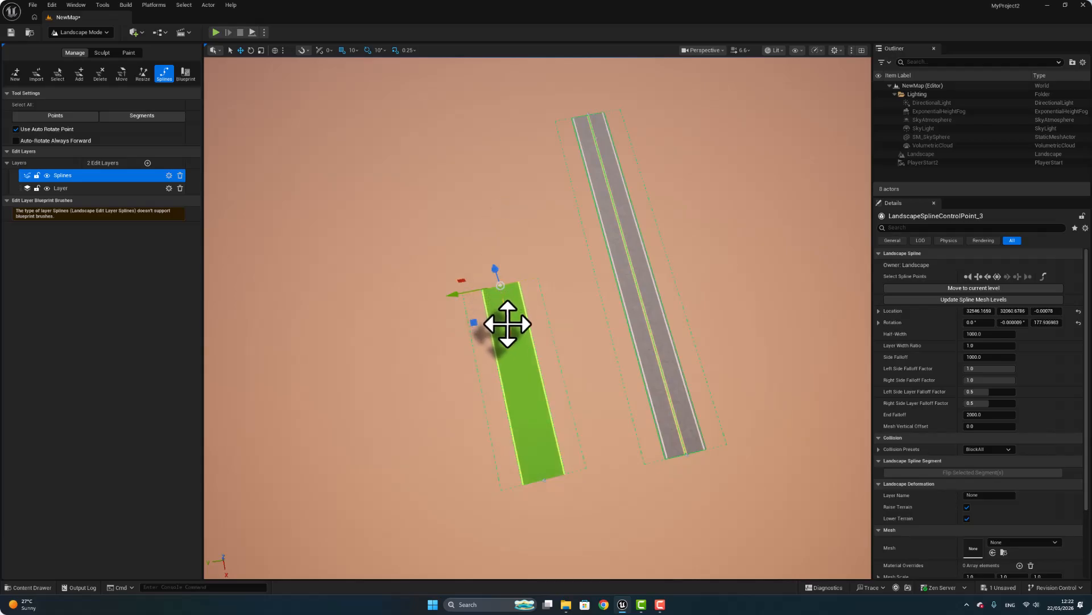
pyautogui.moveTo(504, 319); pyautogui.dragTo(498, 194)
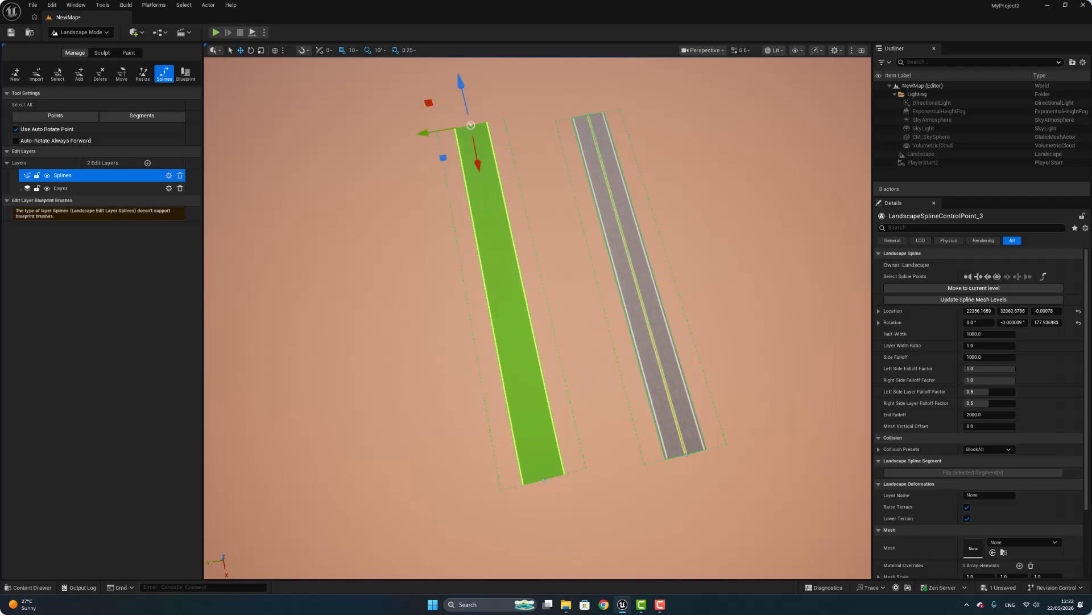
# Add a spline mesh entry to the second spline segment and assign the Rectangle static mesh to it.
pyautogui.click(498, 265)
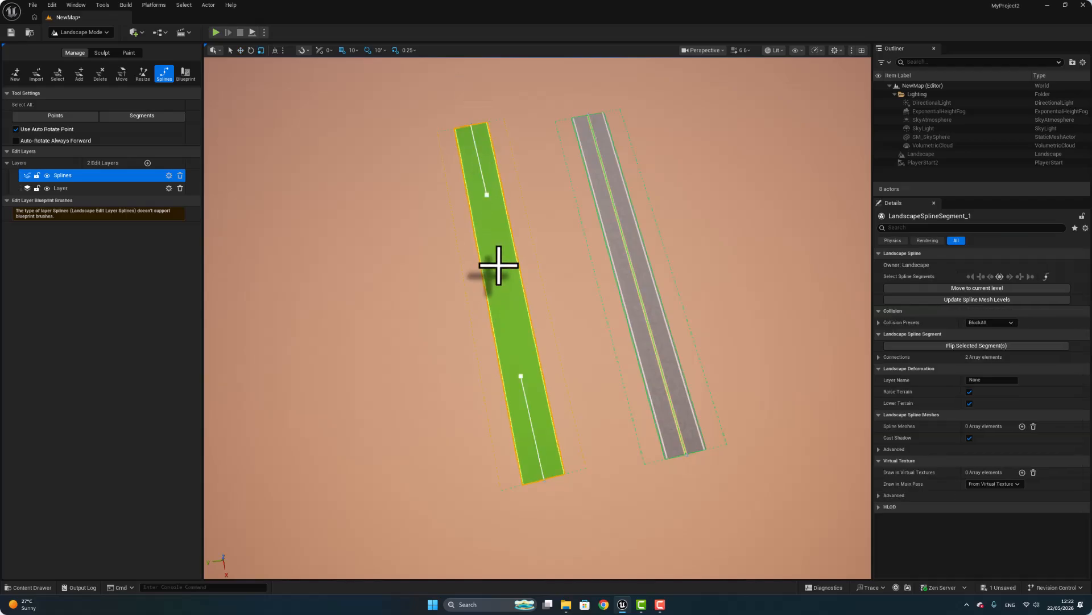
pyautogui.click(1022, 427)
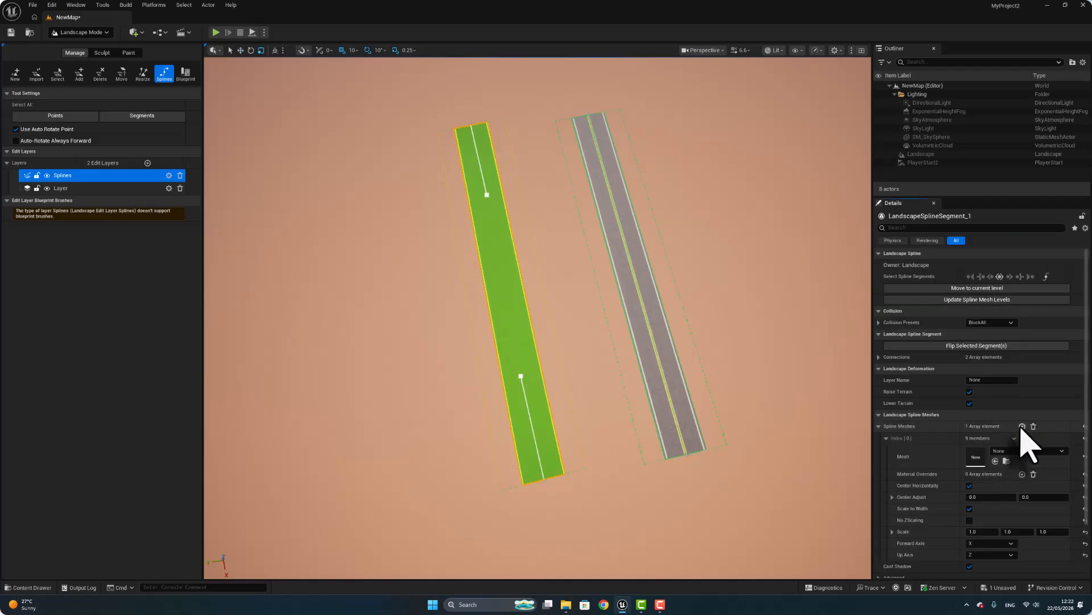
pyautogui.click(30, 587)
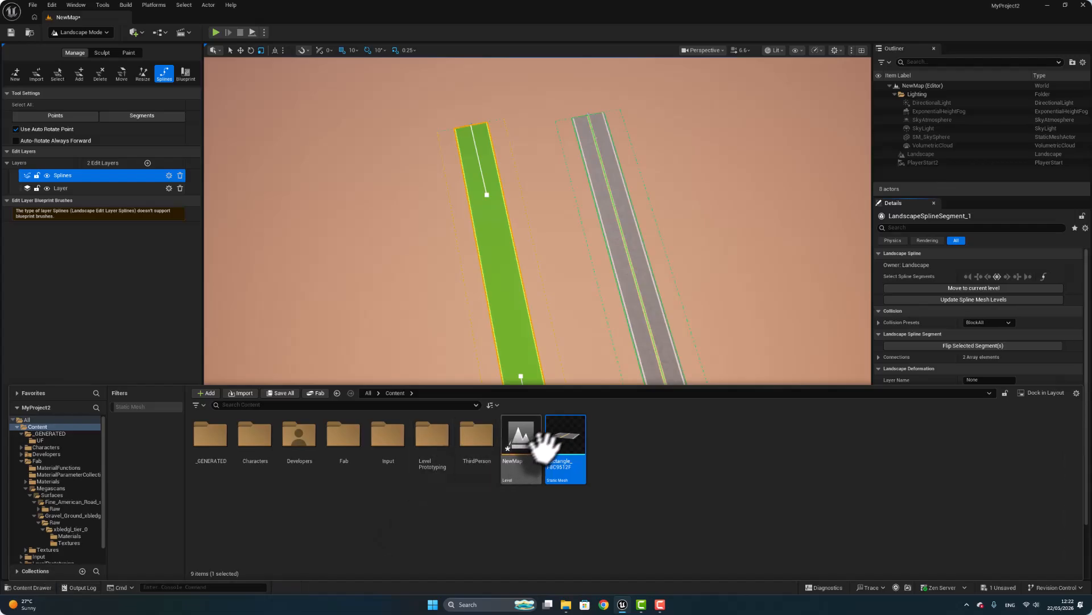
pyautogui.scroll(-3, 1056, 361)
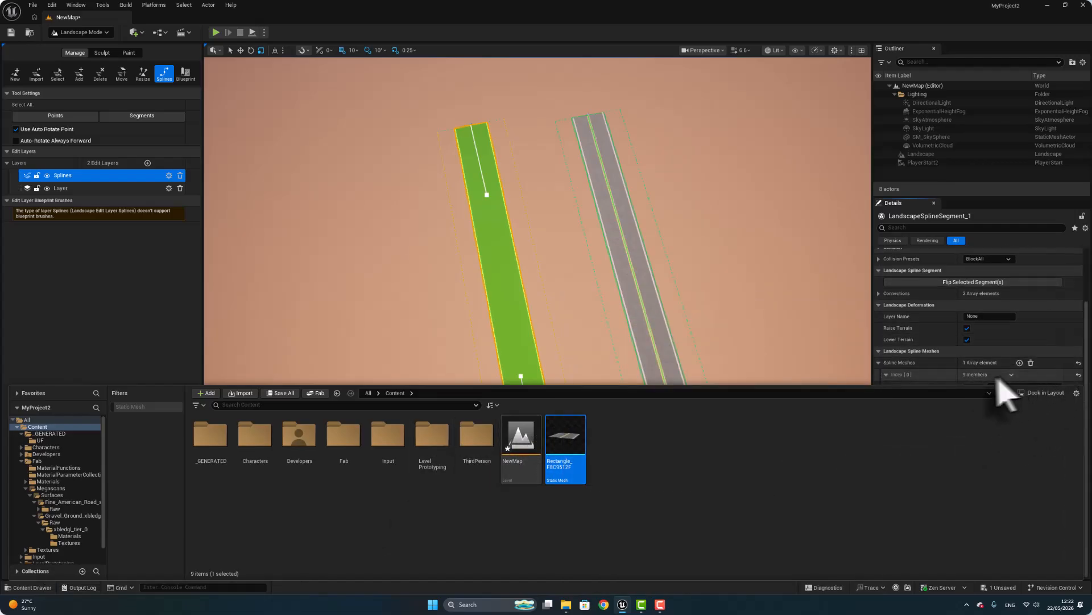
pyautogui.click(881, 363)
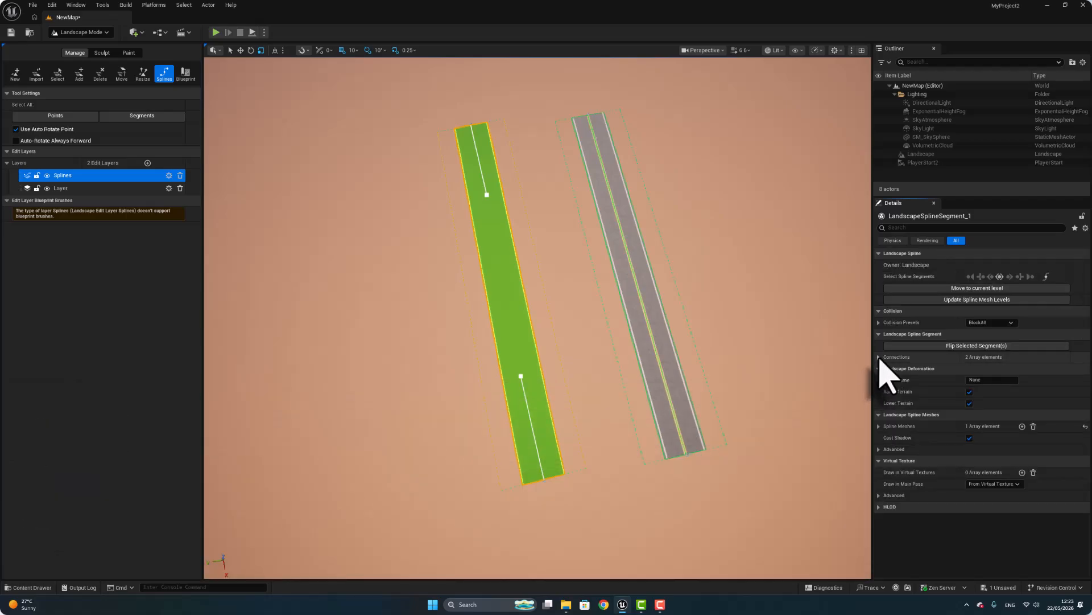
pyautogui.click(880, 334)
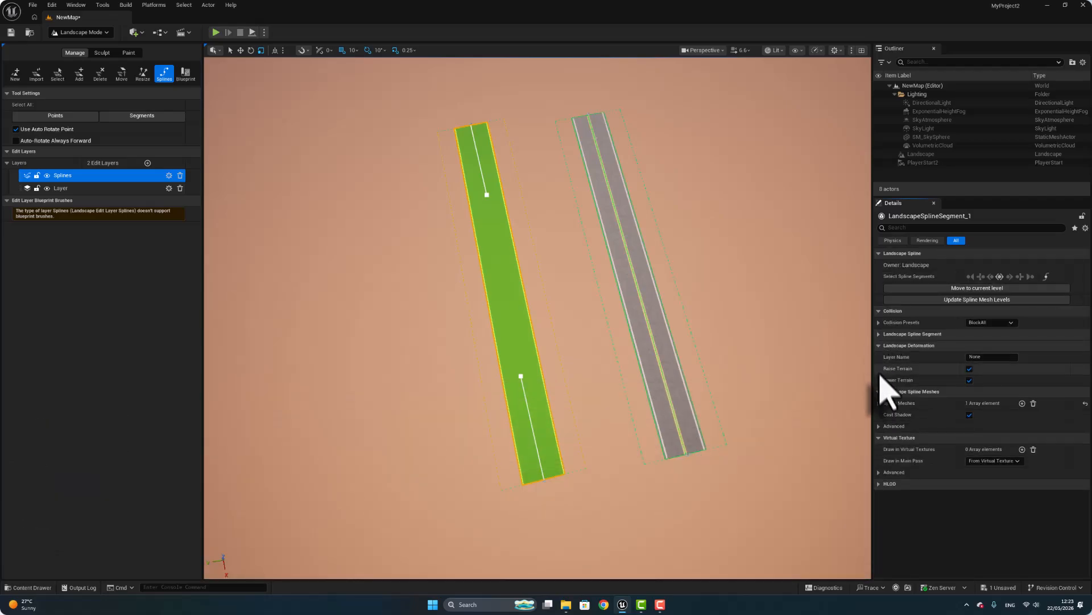
pyautogui.click(880, 403)
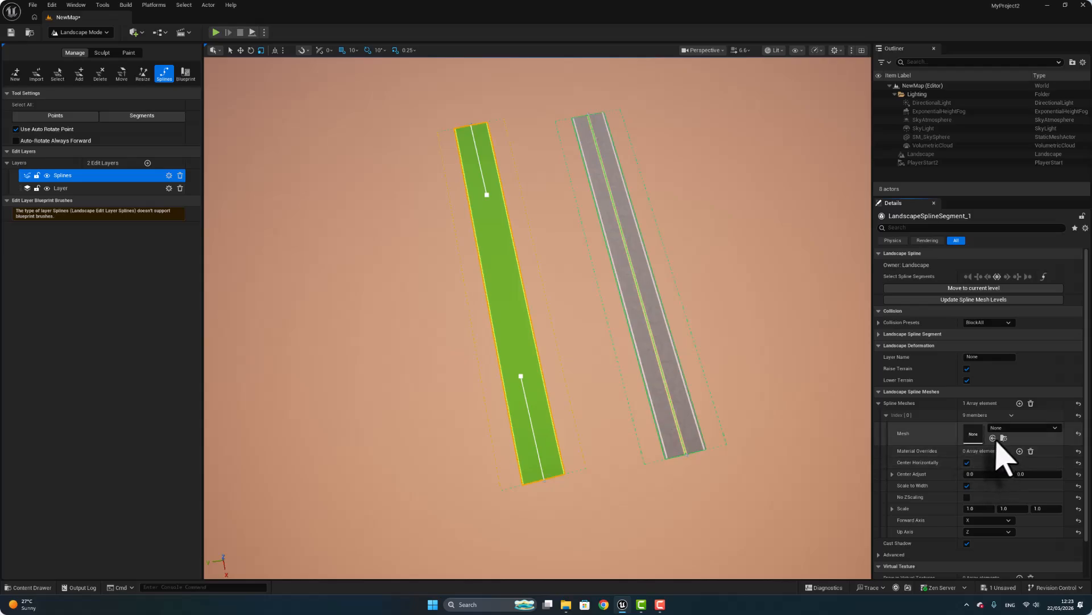
pyautogui.click(993, 437)
# Set the second segment's mesh Forward Axis to Y and its second Center Adjust value to about 0.05.
pyautogui.scroll(-2, 1048, 524)
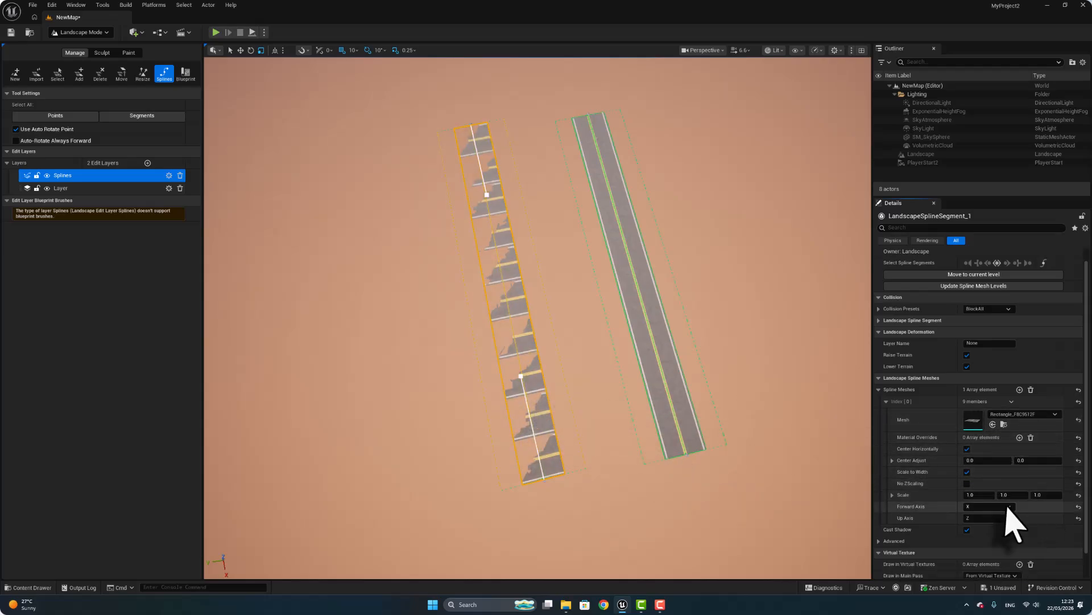
pyautogui.click(1008, 493)
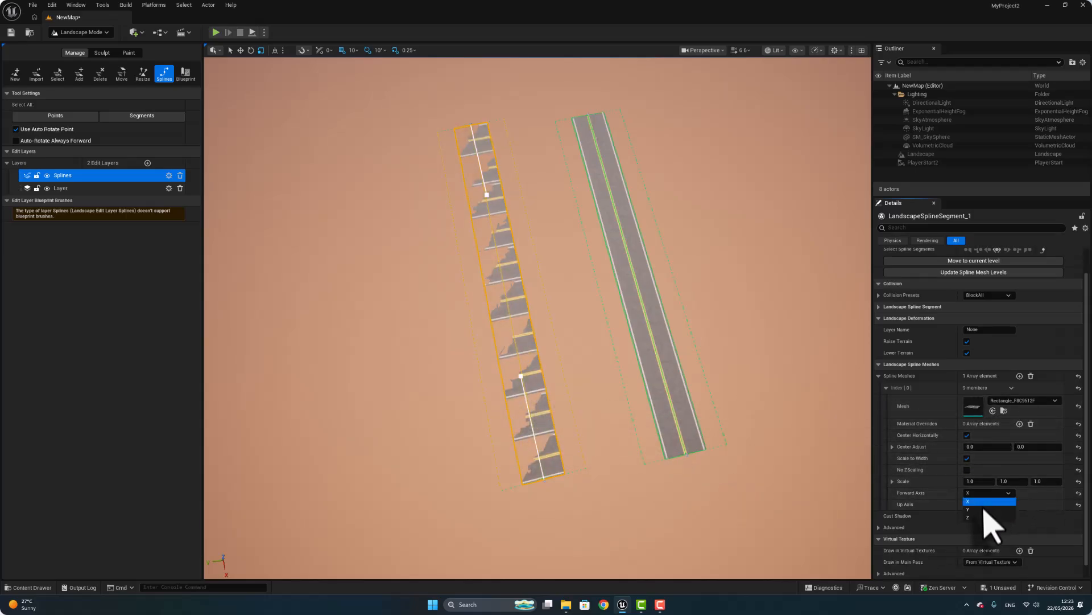
pyautogui.click(993, 515)
pyautogui.moveTo(1024, 446); pyautogui.dragTo(1029, 446)
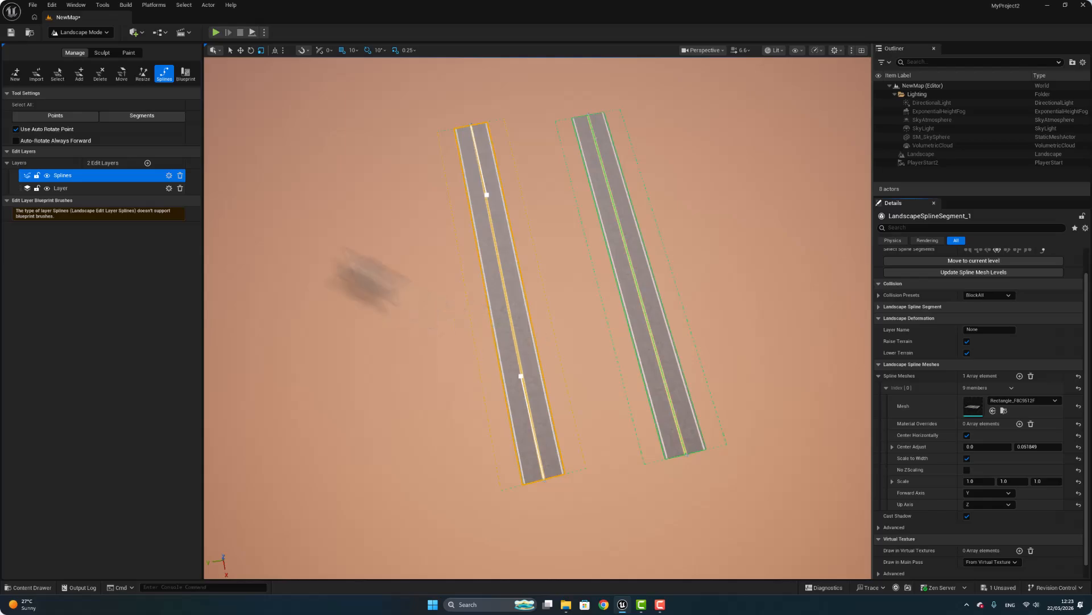
# Deselect the second segment and place two control points beside it, at about X 42,100 and X 24,000, forming a third road segment.
pyautogui.click(346, 247)
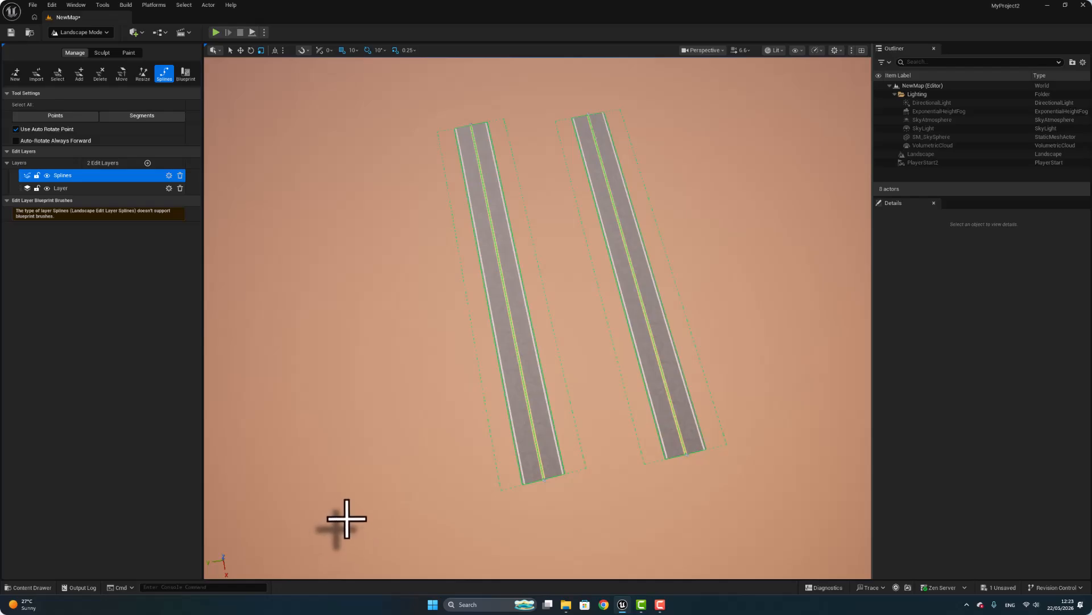
pyautogui.keyDown('ctrl'); pyautogui.click(377, 515); pyautogui.keyUp('ctrl')
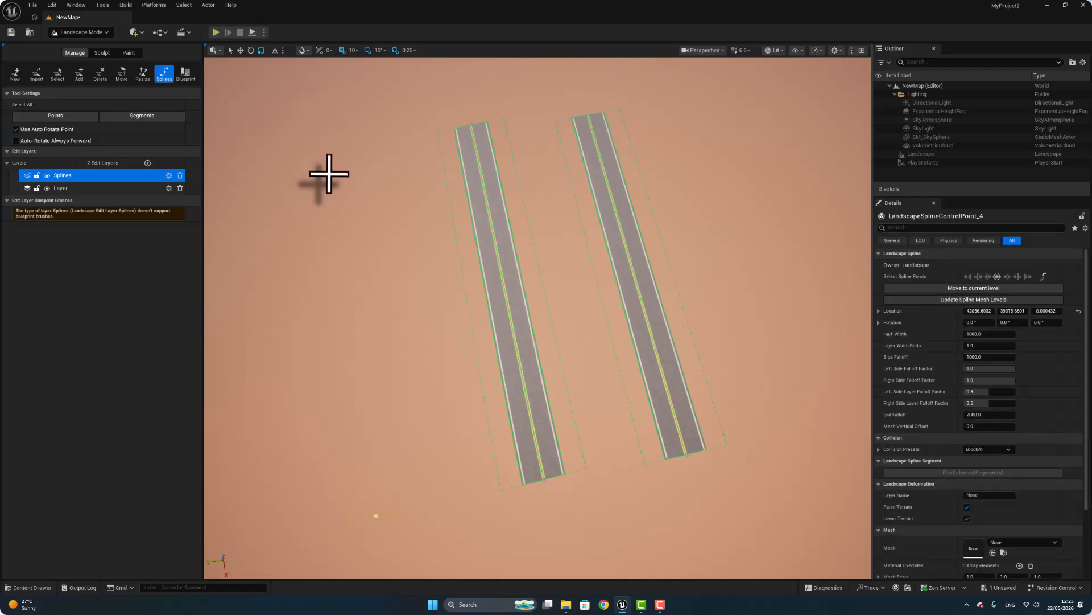
pyautogui.keyDown('ctrl'); pyautogui.click(329, 173); pyautogui.keyUp('ctrl')
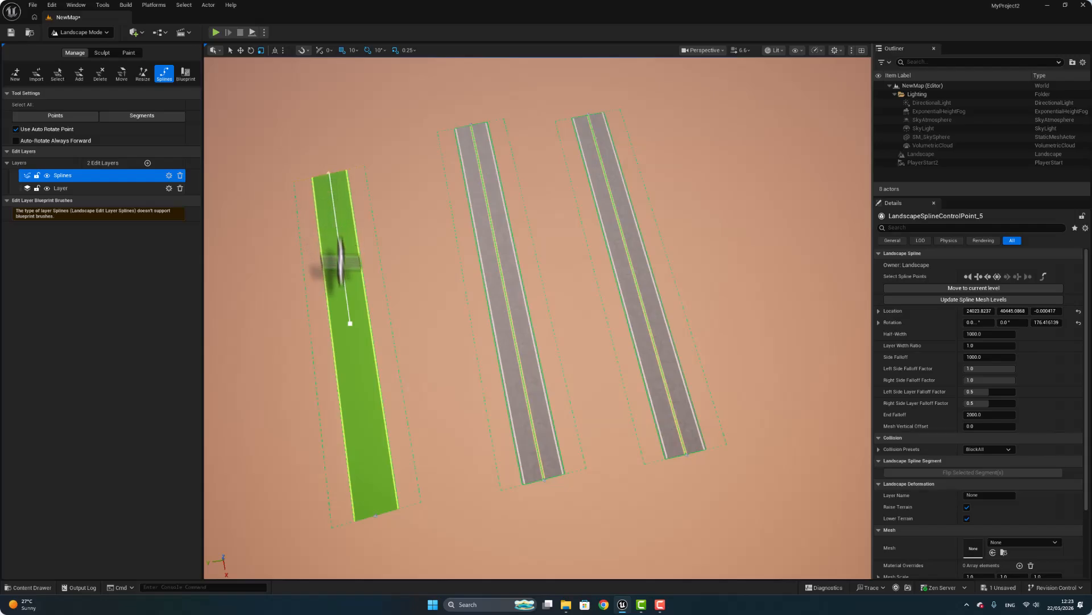
# Add a spline mesh entry to the third spline segment and assign the Rectangle static mesh to it.
pyautogui.click(350, 347)
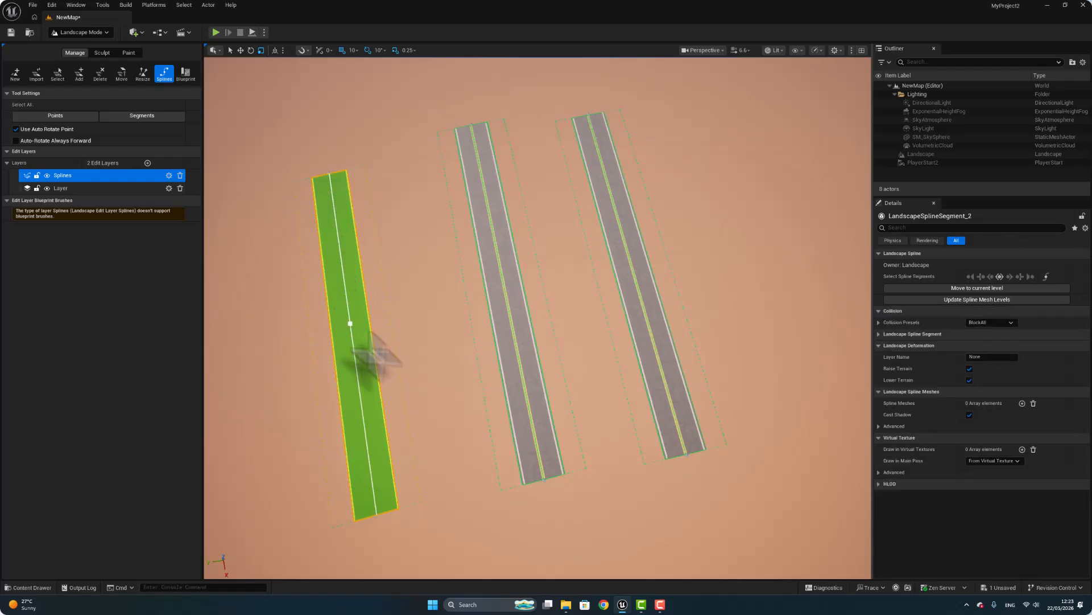
pyautogui.click(1023, 403)
pyautogui.click(30, 588)
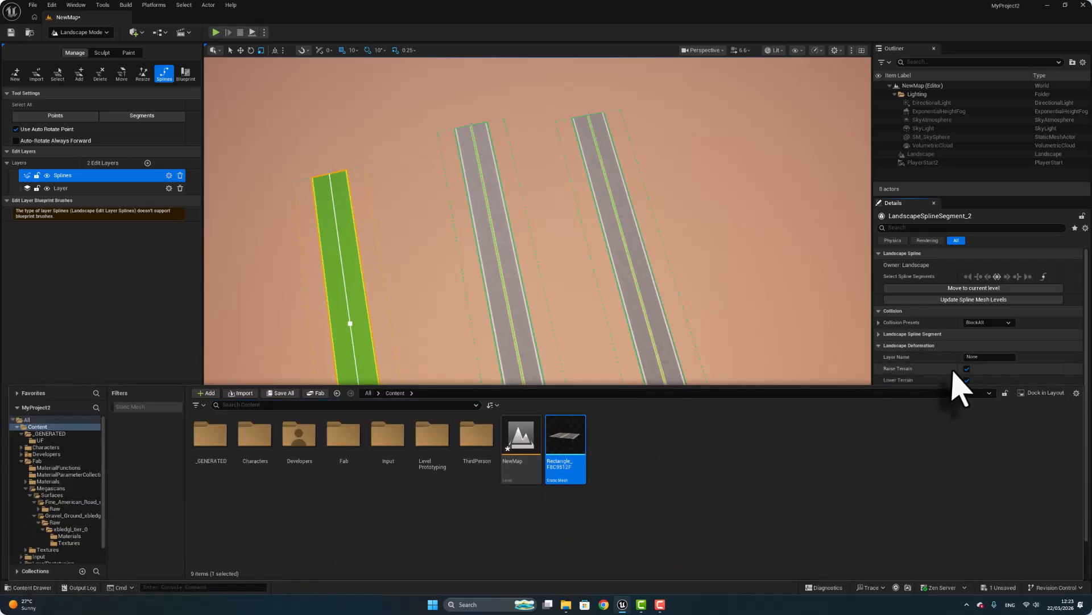
pyautogui.scroll(-2, 953, 370)
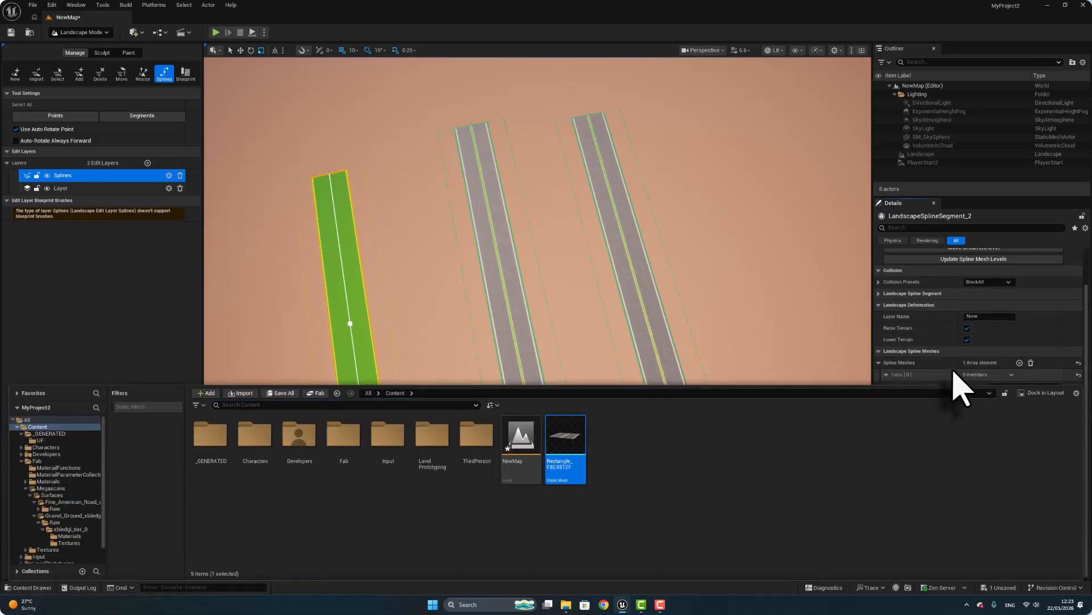
pyautogui.click(902, 369)
pyautogui.click(993, 398)
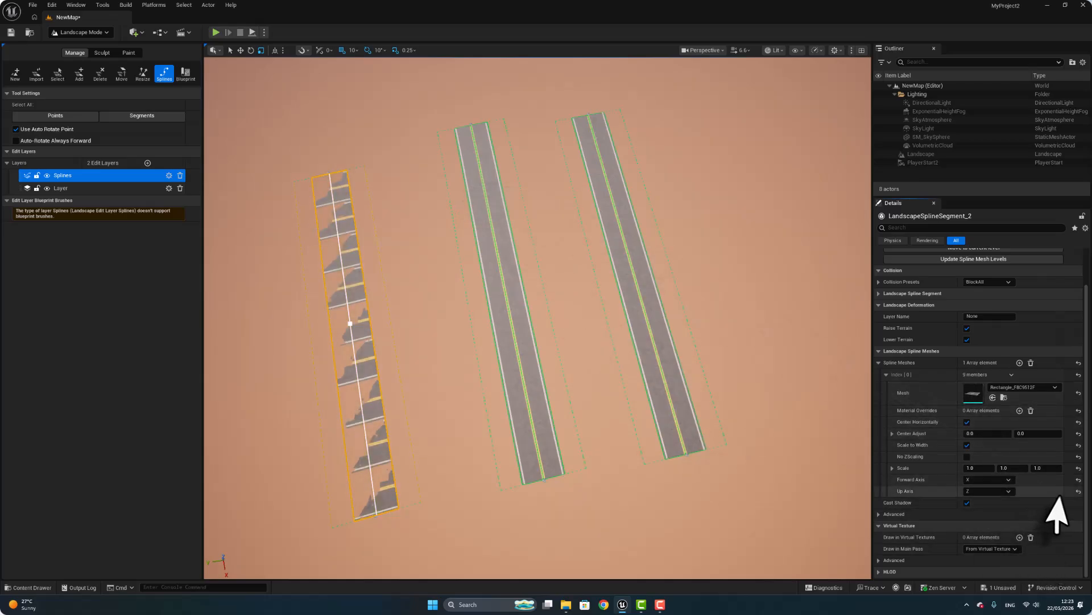
# Align the third segment's mesh with Forward Axis Y and a second Center Adjust value of about 0.06, and save all changes.
pyautogui.click(993, 496)
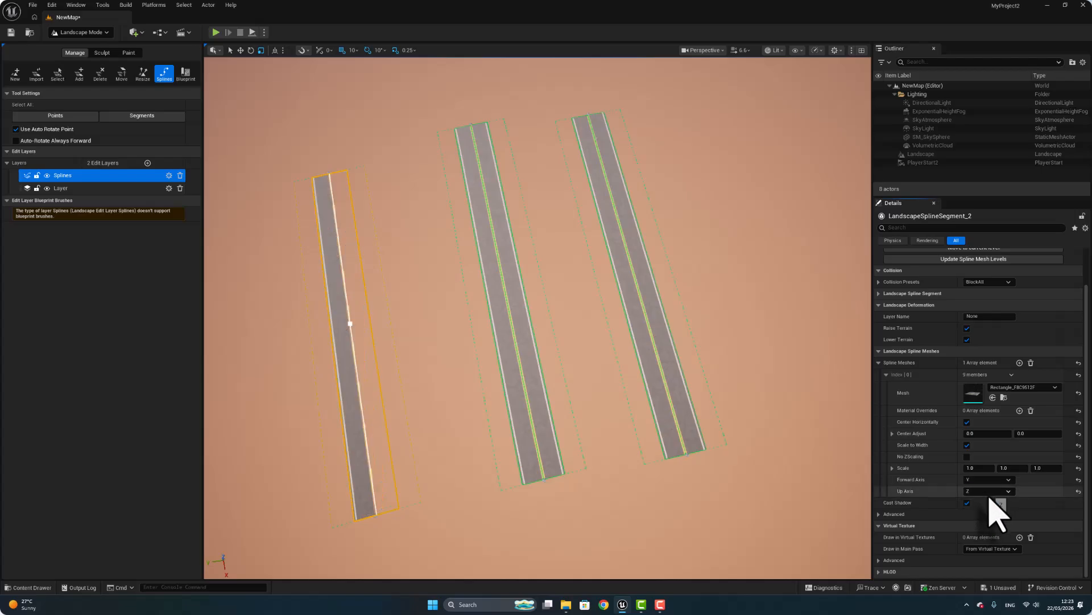
pyautogui.moveTo(1017, 434); pyautogui.dragTo(1019, 433)
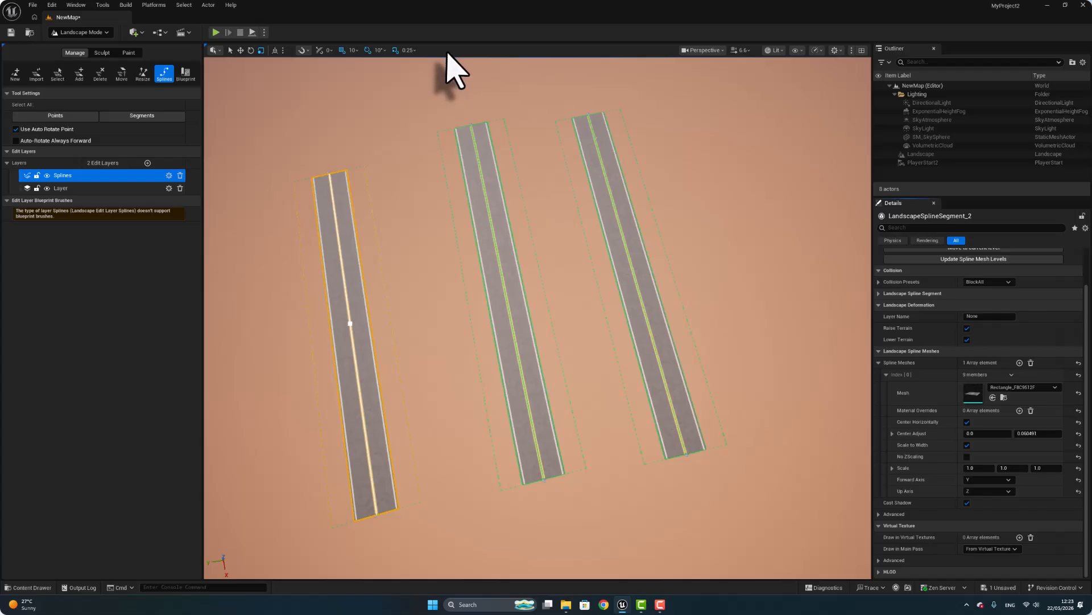
pyautogui.click(33, 5)
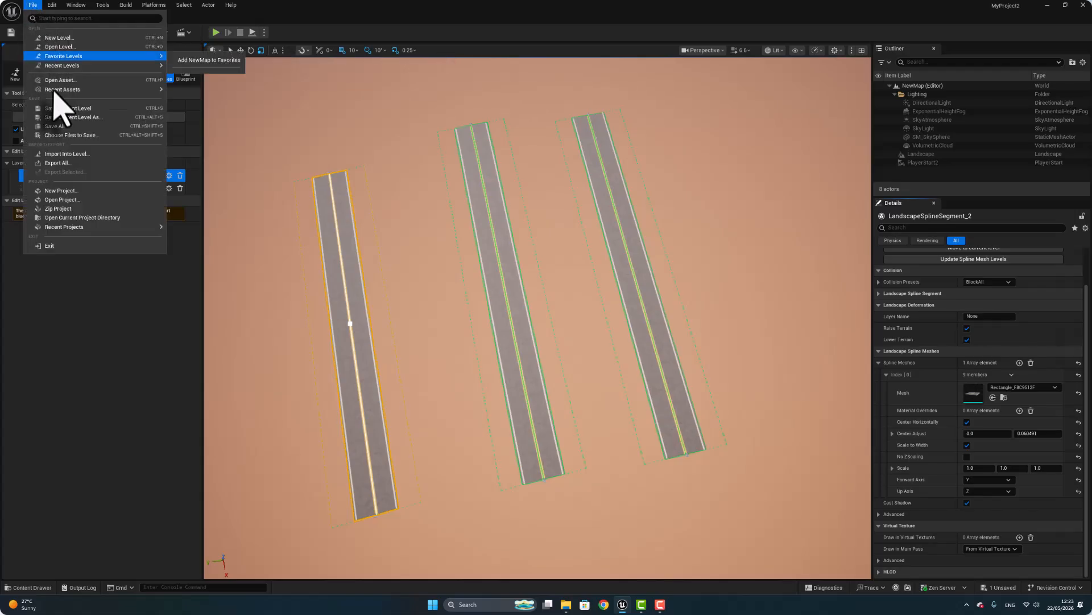
pyautogui.click(64, 122)
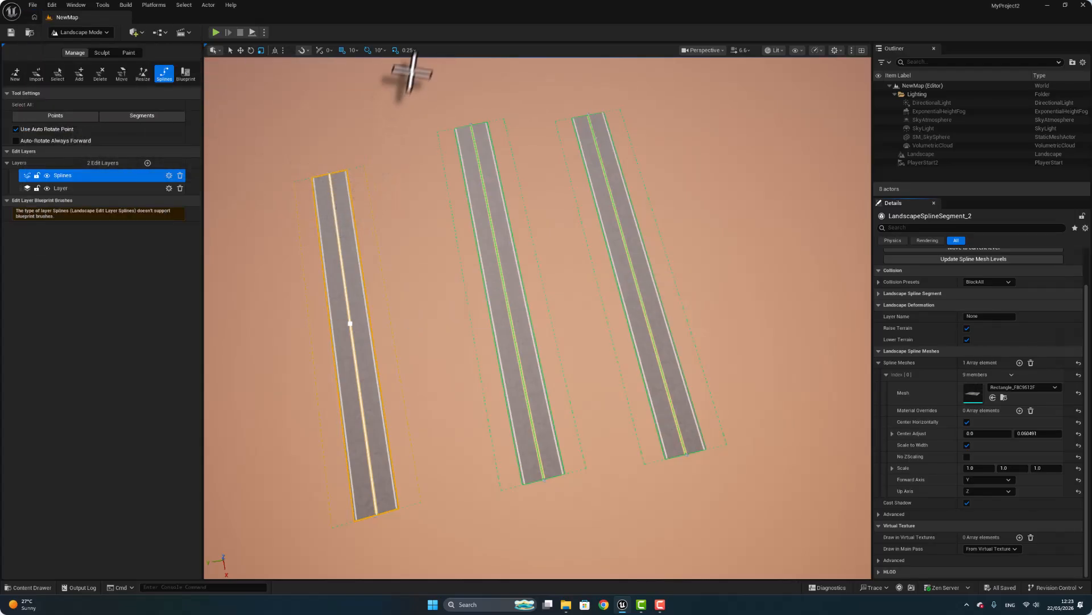